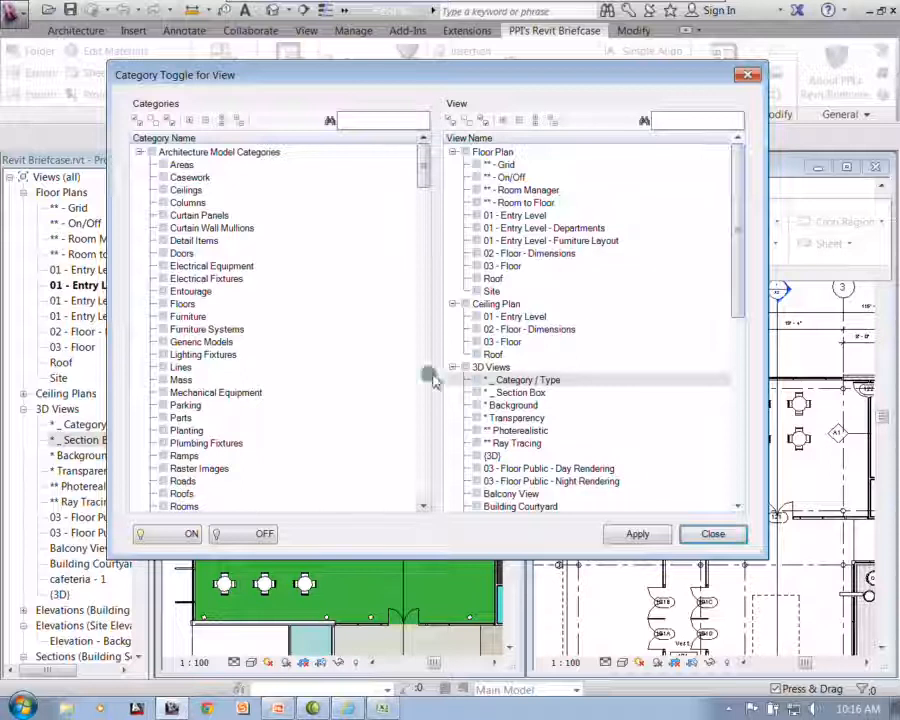
Turn off the Furniture and Furniture Systems categories in the 01 - Entry Level and 01 - Entry Level - Departments floor plans
left_click(164, 318)
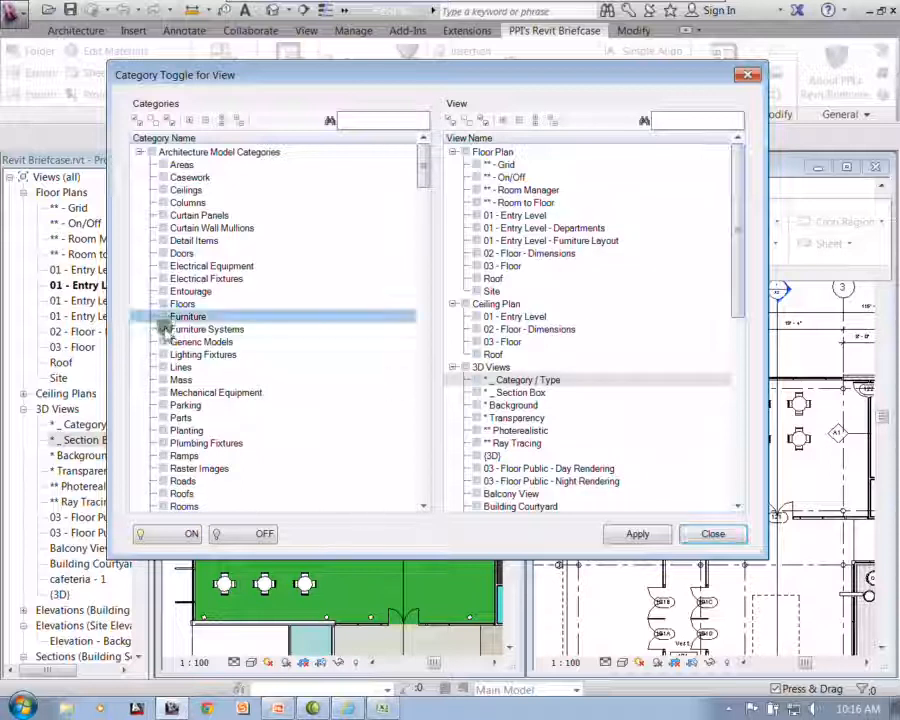
left_click(163, 329)
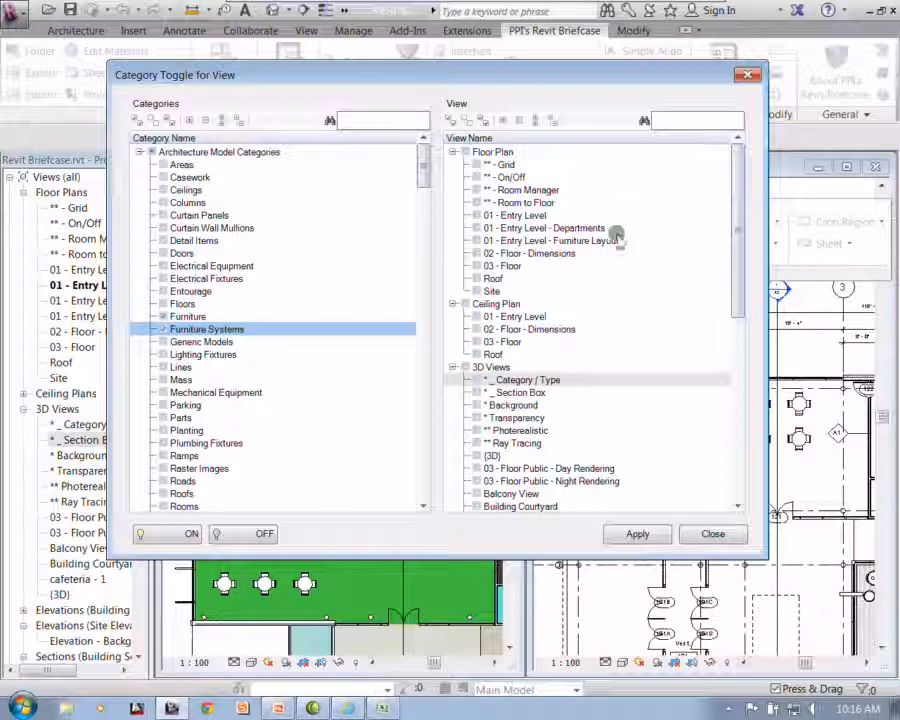
left_click(479, 215)
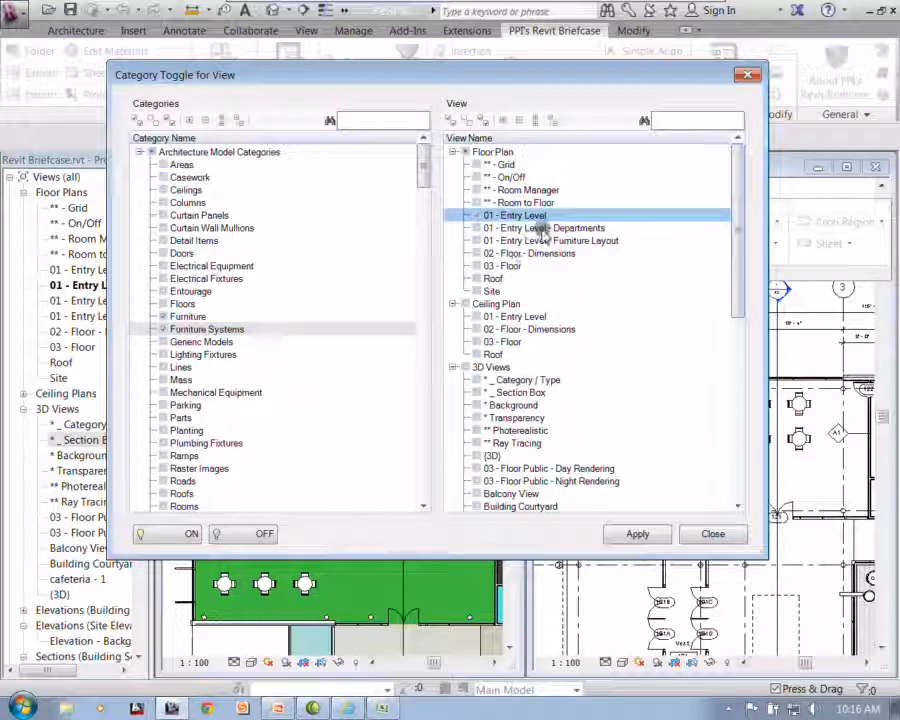
left_click(488, 229)
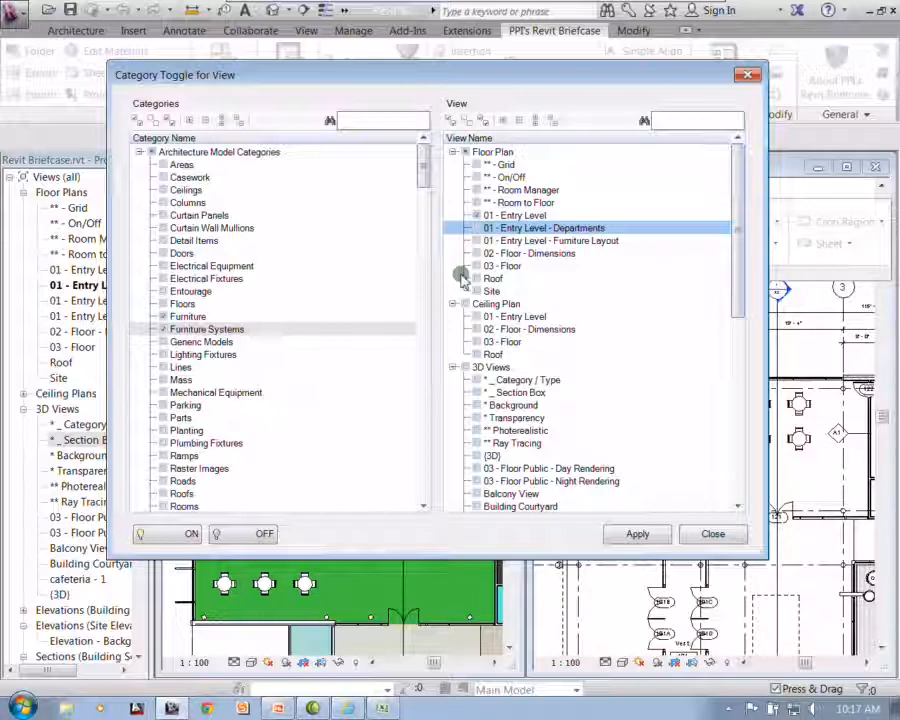
left_click(263, 534)
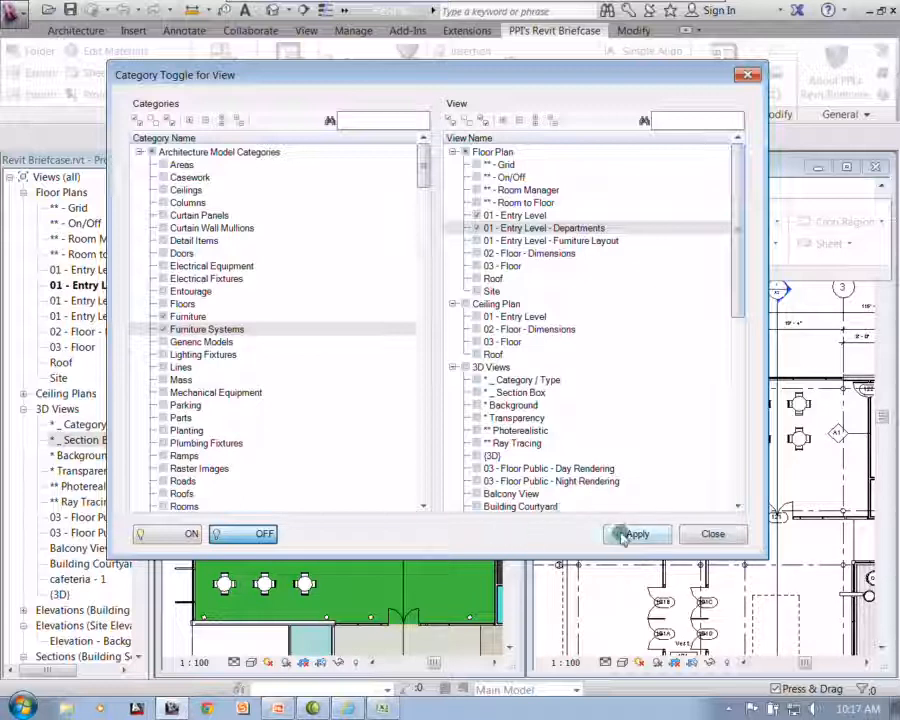
left_click(716, 533)
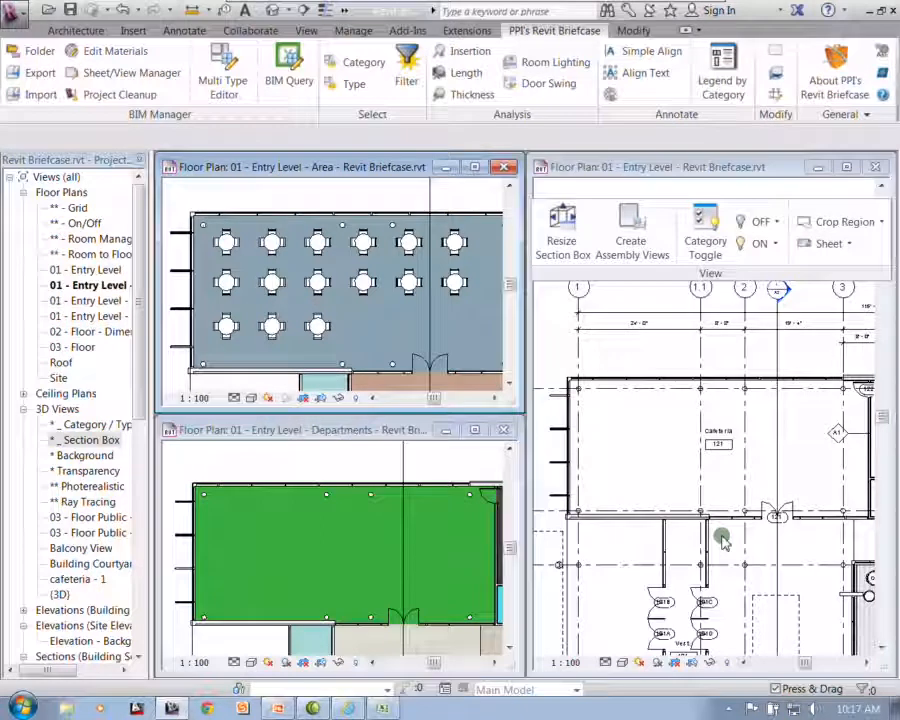
Check the view template and view name in the properties of the 01 - Entry Level - Area floor plan
right_click(378, 199)
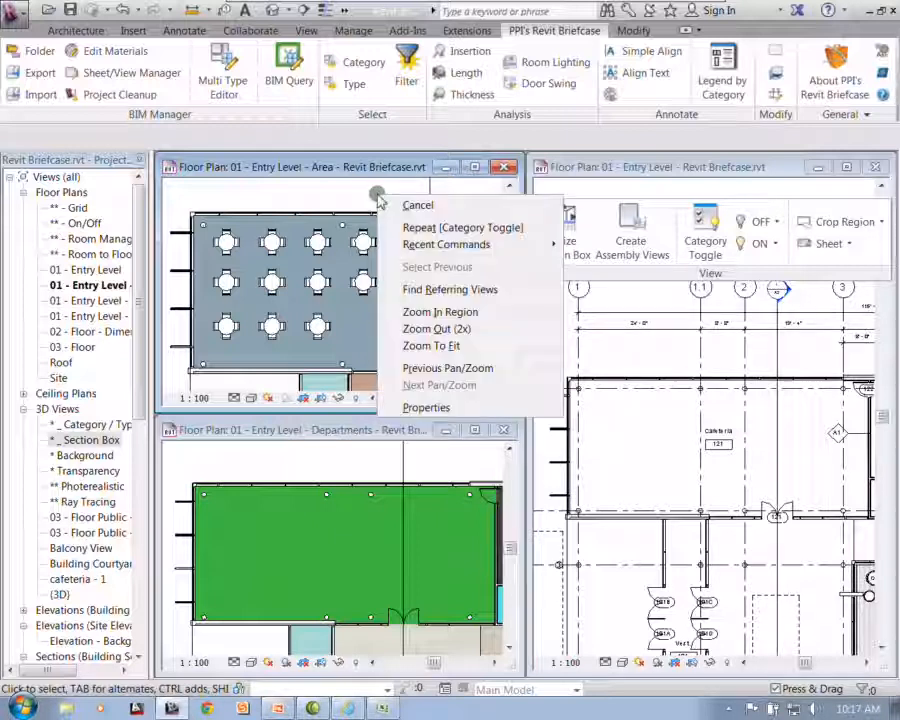
left_click(428, 408)
left_click_drag(340, 514, 335, 592)
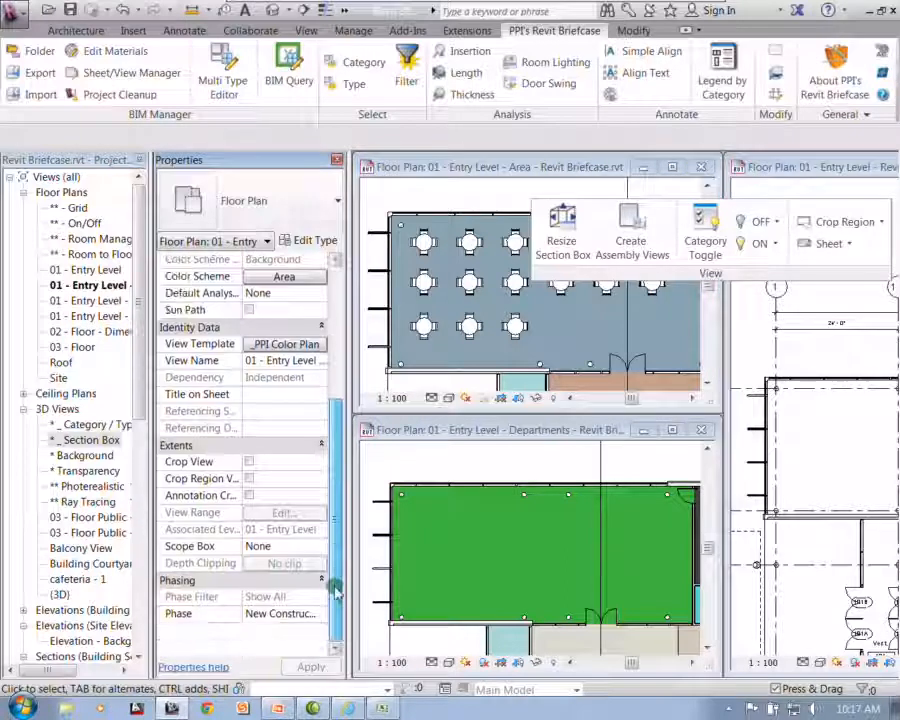
left_click(304, 360)
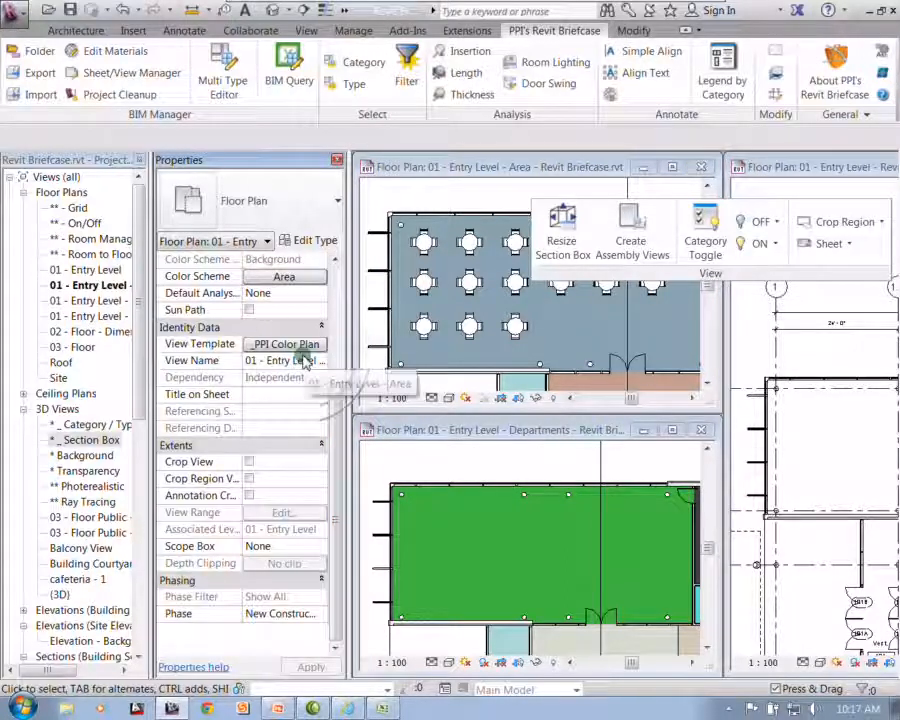
left_click(340, 156)
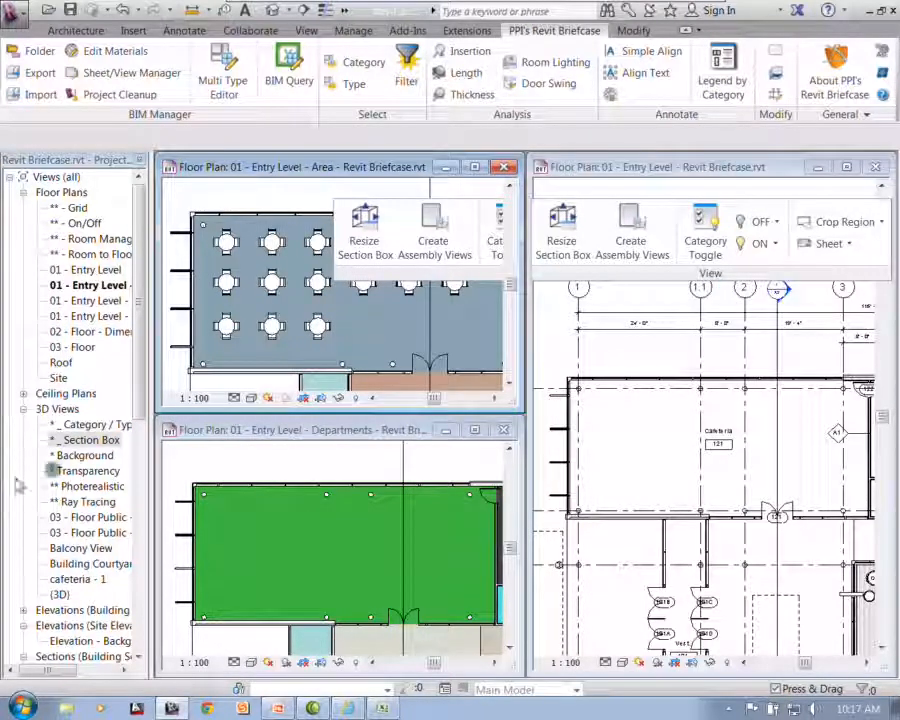
Open the * _ Section Box 3D view at full size and close all hidden view windows
double_click(92, 440)
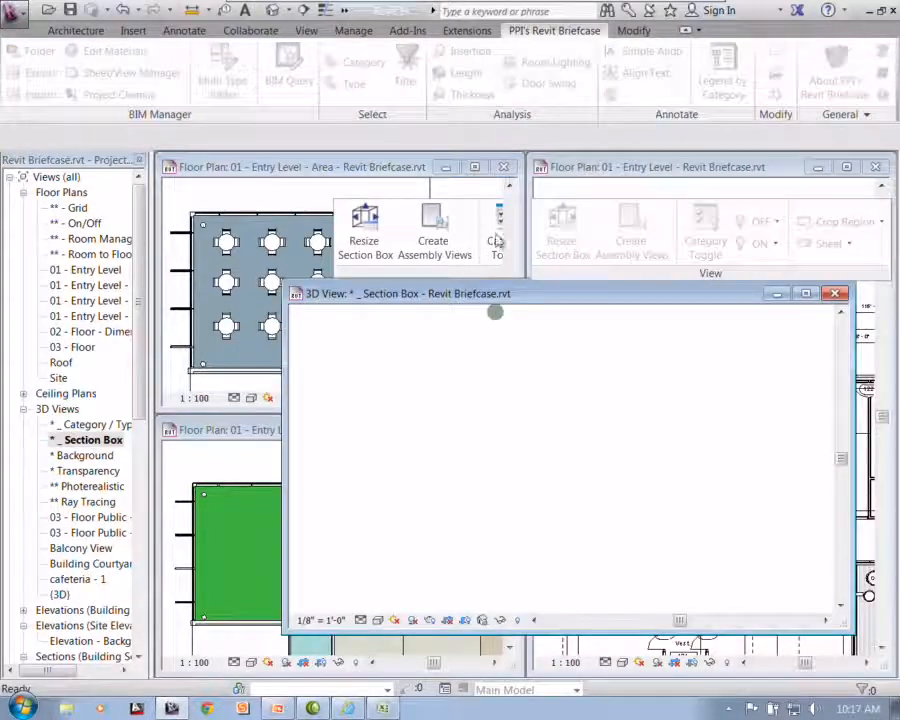
left_click(806, 293)
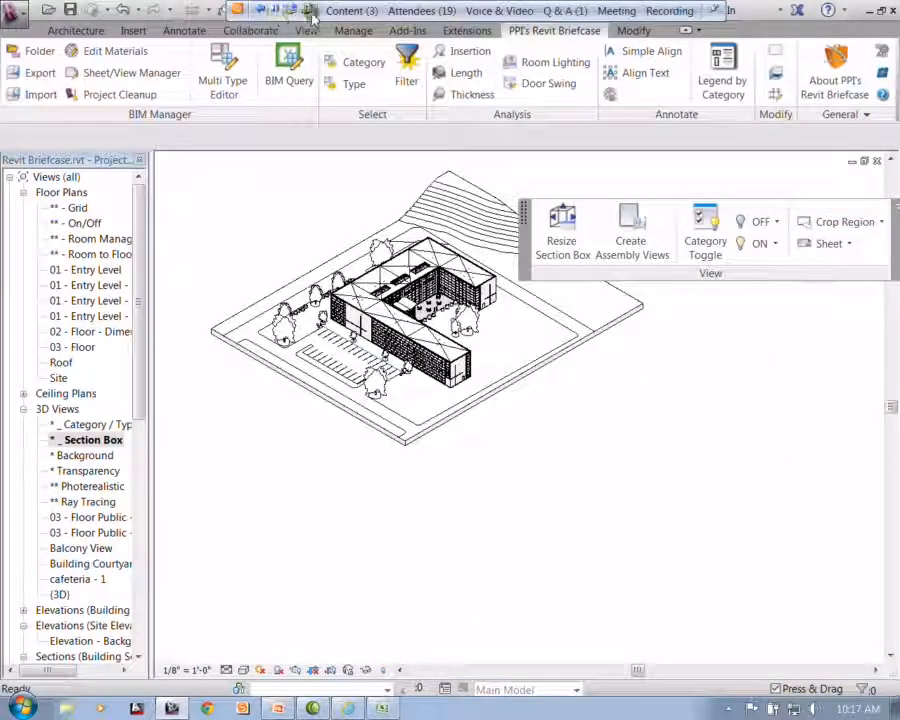
middle_click_drag(242, 192, 318, 268)
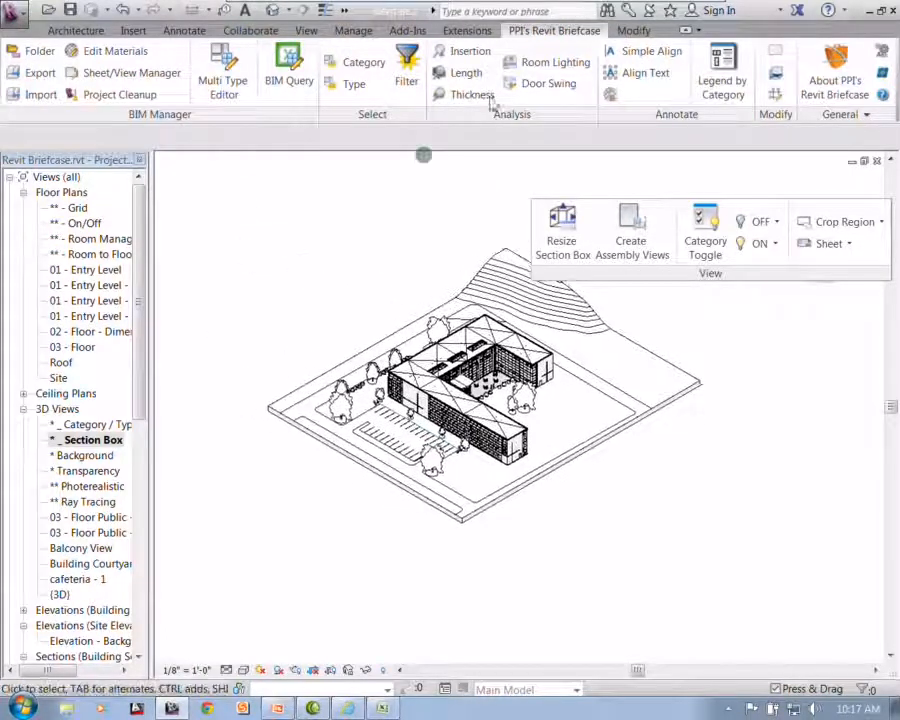
left_click(308, 32)
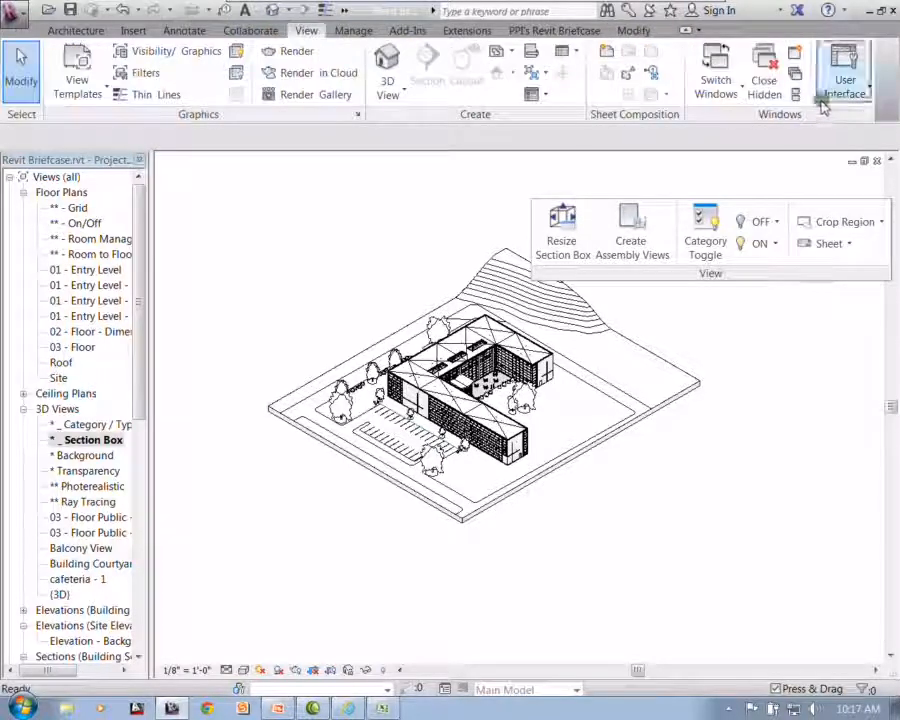
left_click(763, 82)
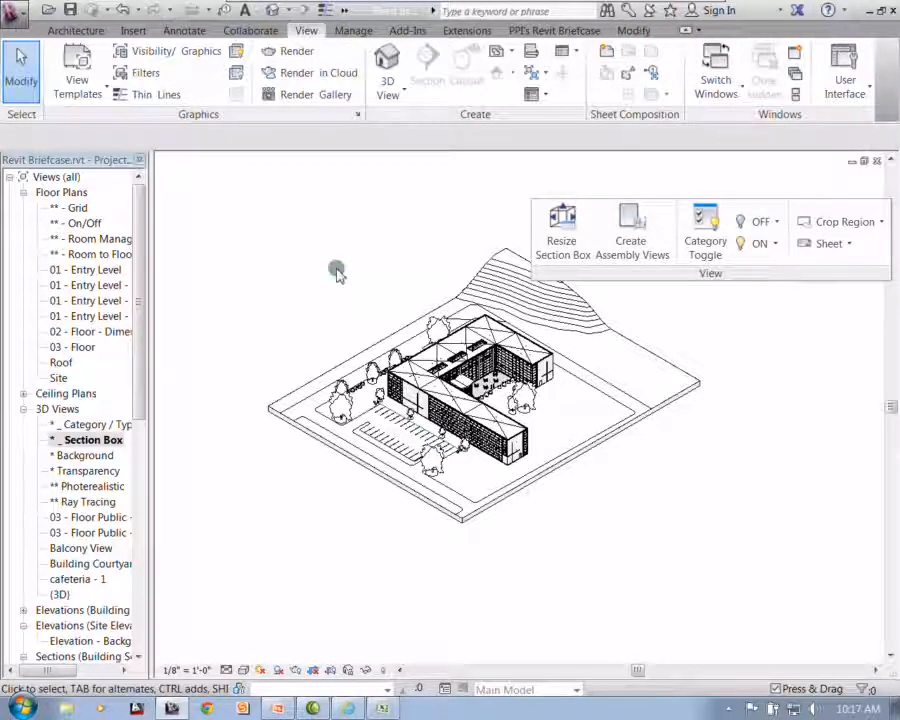
Start Resize Section Box and review its manual step and minimum and maximum size settings
left_click(574, 243)
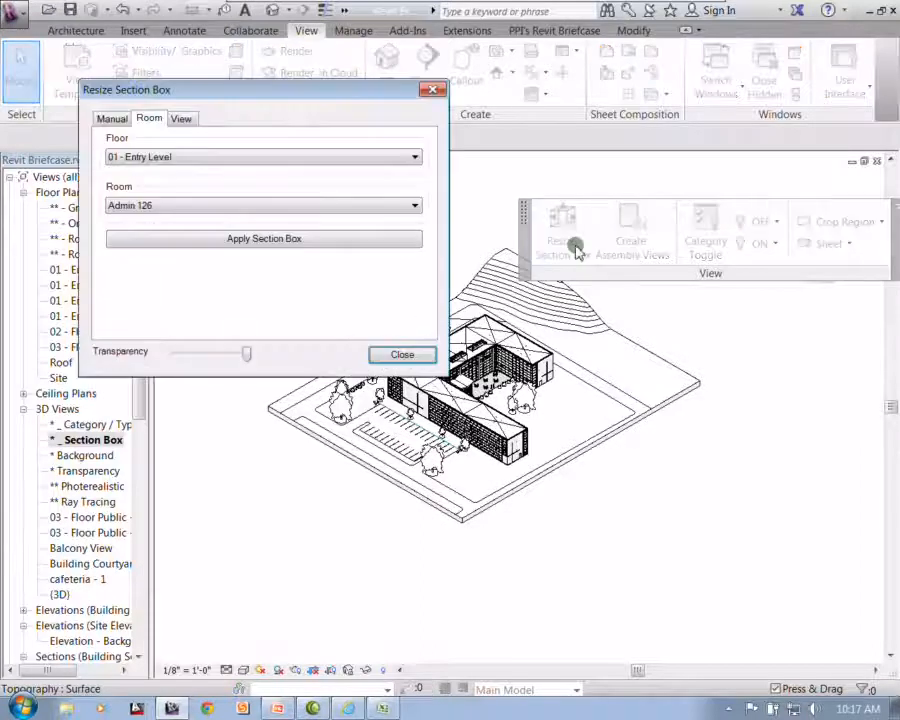
left_click(114, 120)
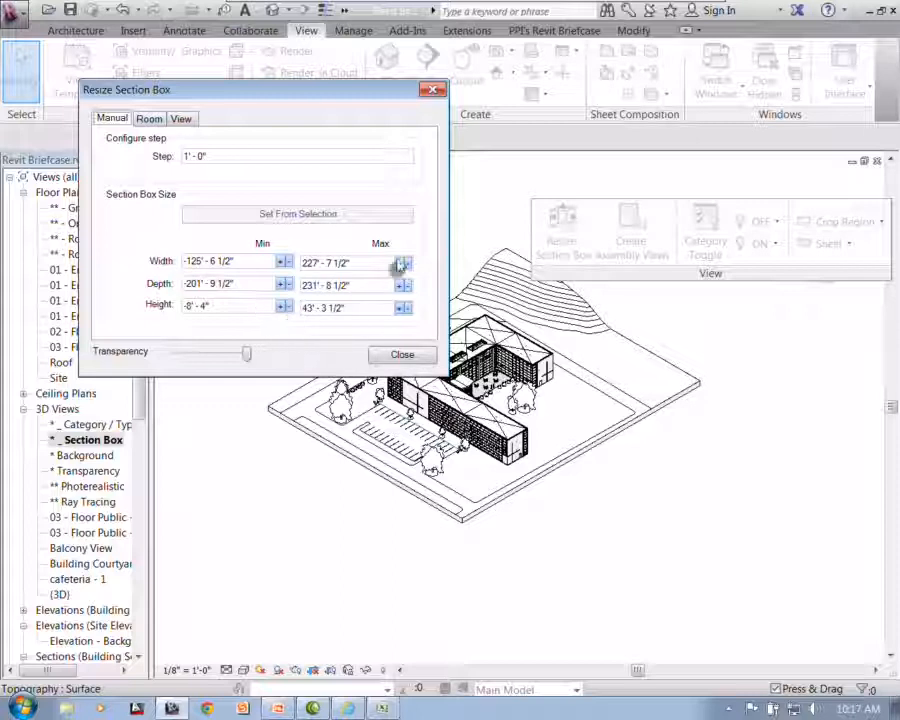
left_click(204, 160)
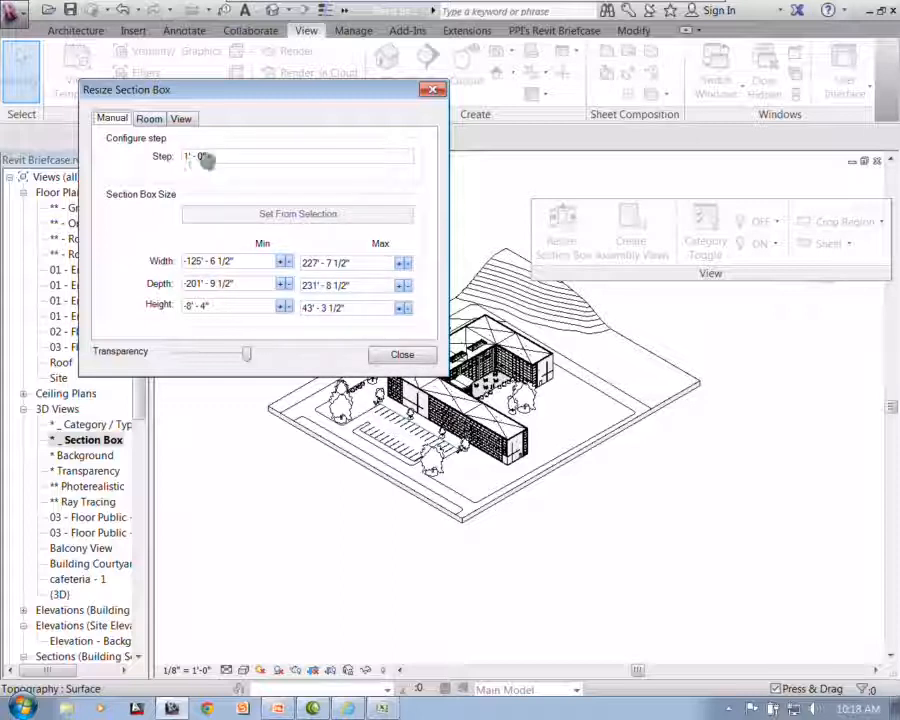
Fit the section box to the 01 - Entry Level floor plan view and move the dialog off the model
left_click(188, 122)
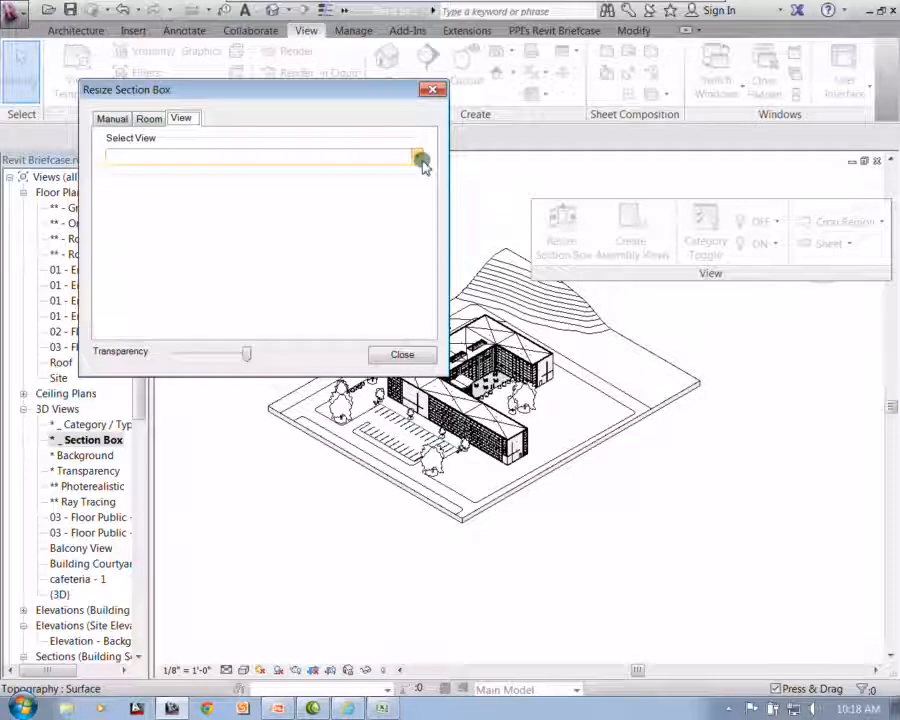
left_click(419, 160)
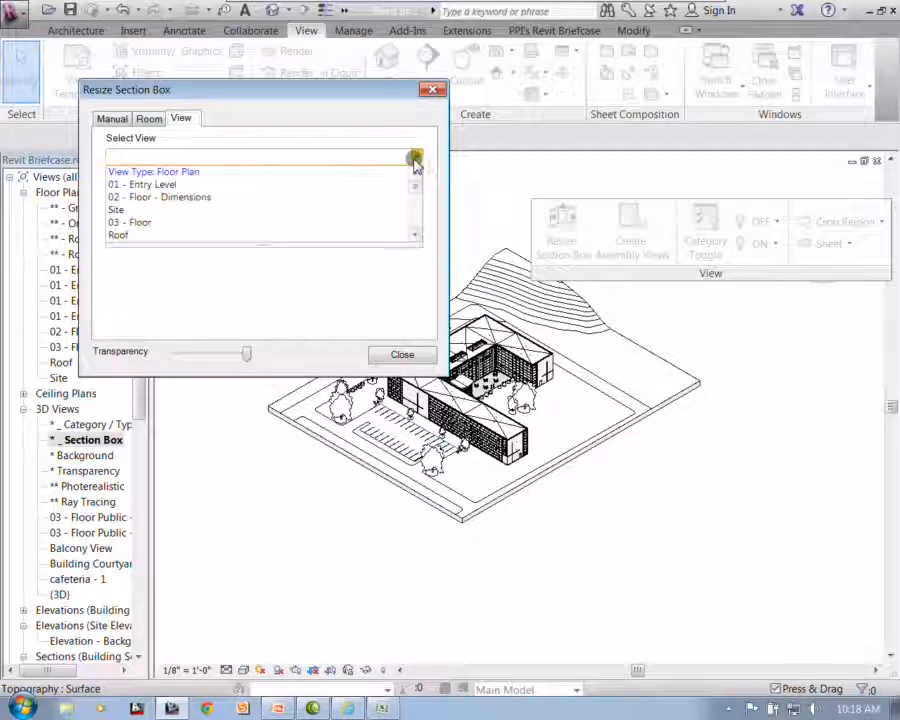
left_click(198, 184)
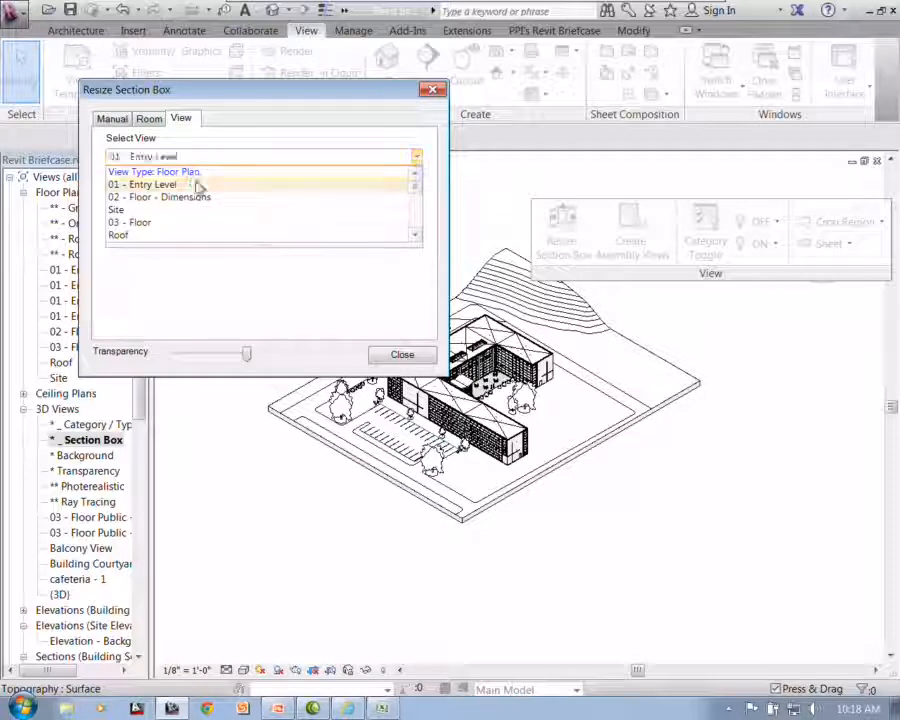
left_click_drag(392, 92, 563, 128)
Fit the section box to room Cafeteria 121 on floor 01 - Entry Level and close the dialog
left_click(322, 156)
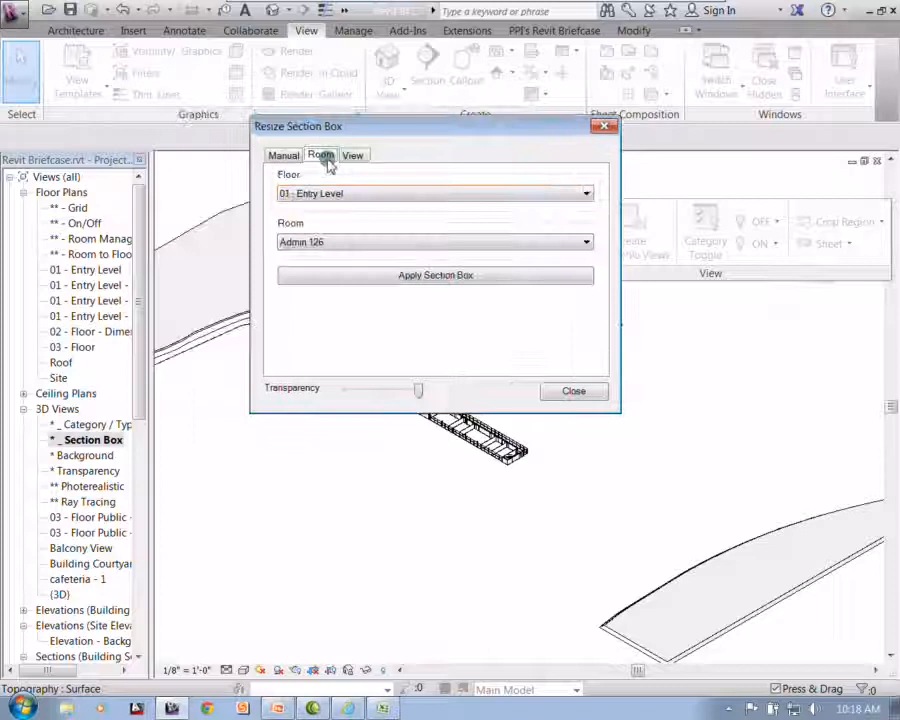
left_click(340, 241)
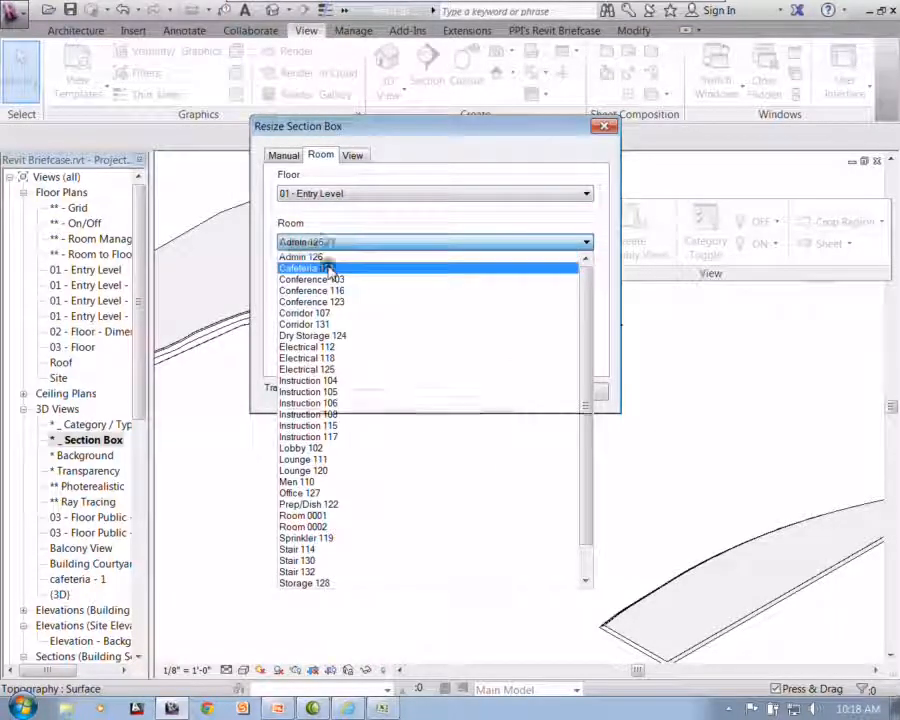
left_click(305, 268)
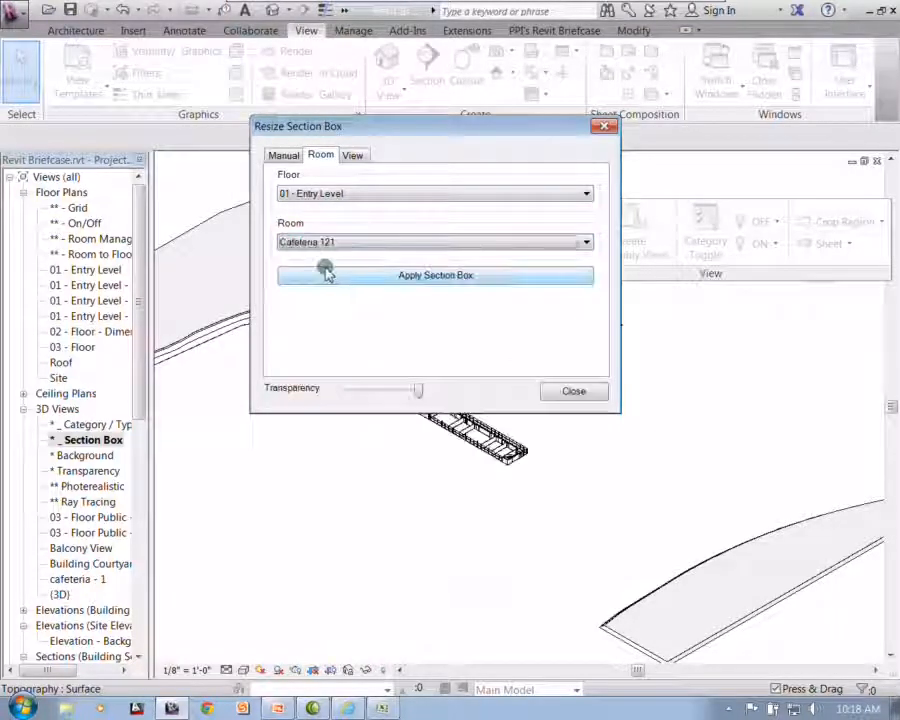
left_click(566, 394)
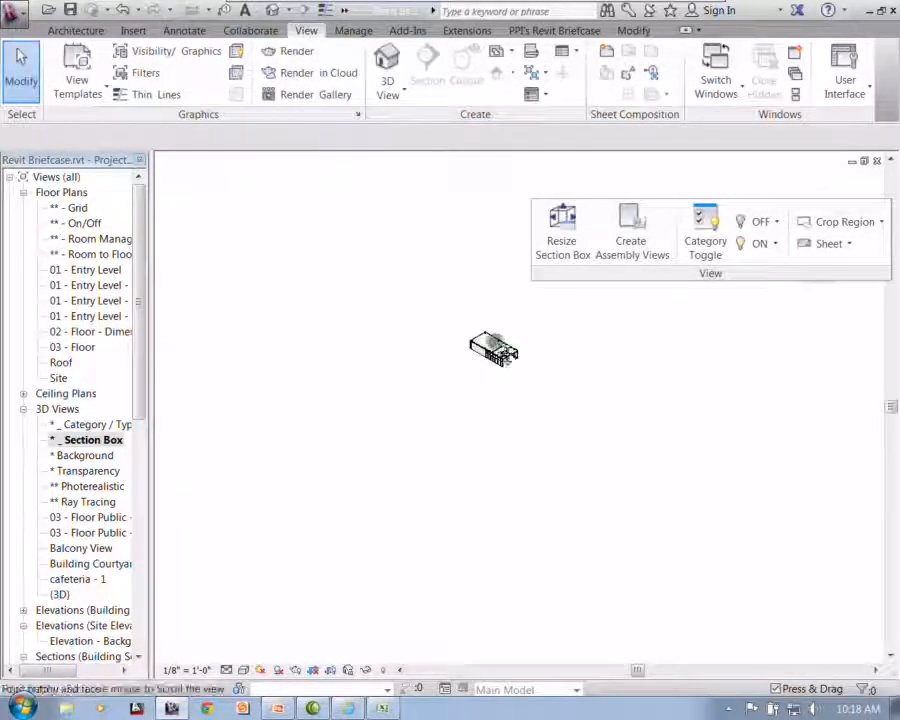
Examine the sectioned cafeteria up close from its glazed side, orbiting around a selected wall
scroll(500, 360, "up", 5)
scroll(503, 369, "up", 5)
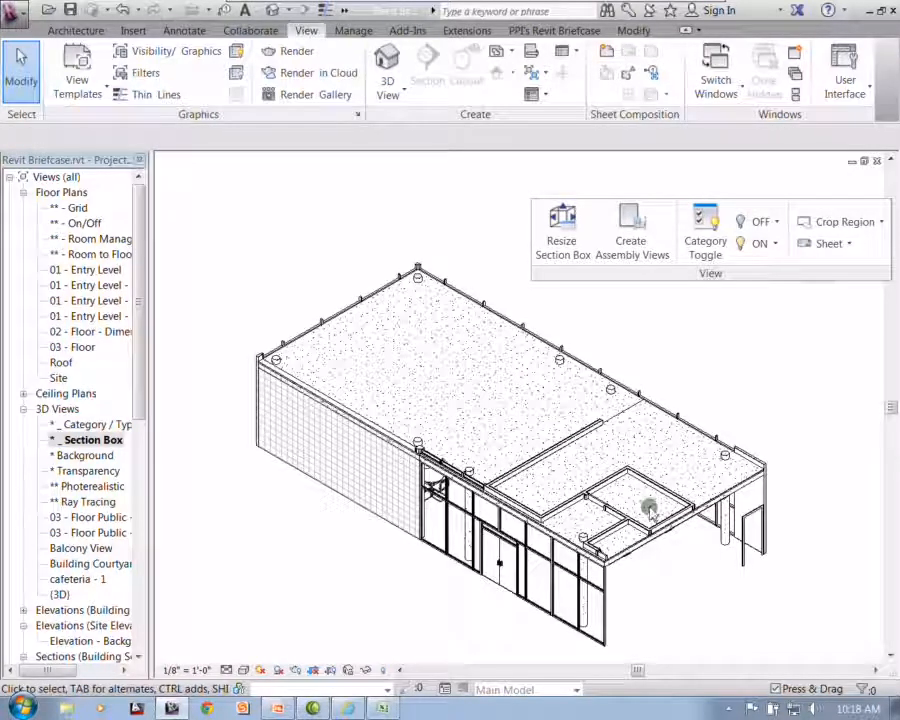
left_click(650, 525)
middle_click_drag(716, 574, 564, 410, "shift")
middle_click_drag(737, 474, 486, 410)
middle_click_drag(476, 250, 480, 255, "shift")
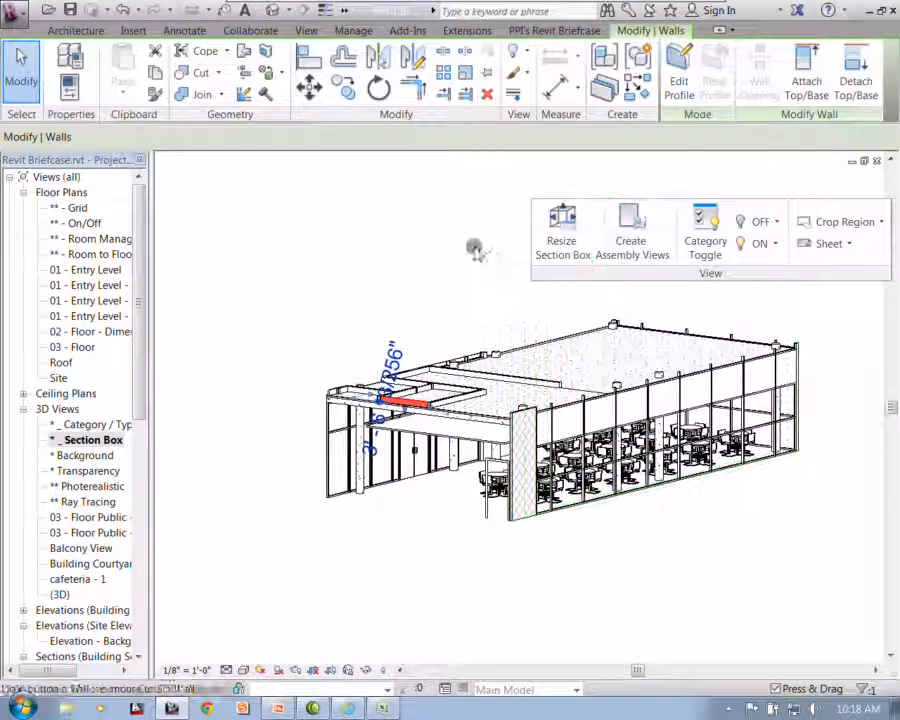
Move the floating View tools clear of the ViewCube, review its Orient to View options, and deselect the wall
left_click_drag(643, 275, 425, 253)
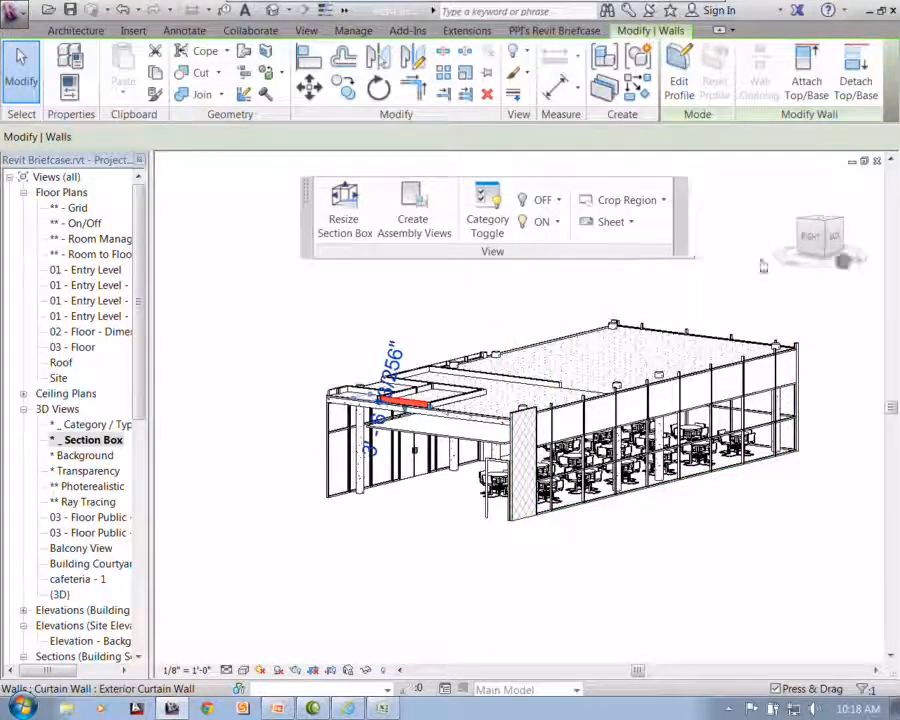
right_click(834, 243)
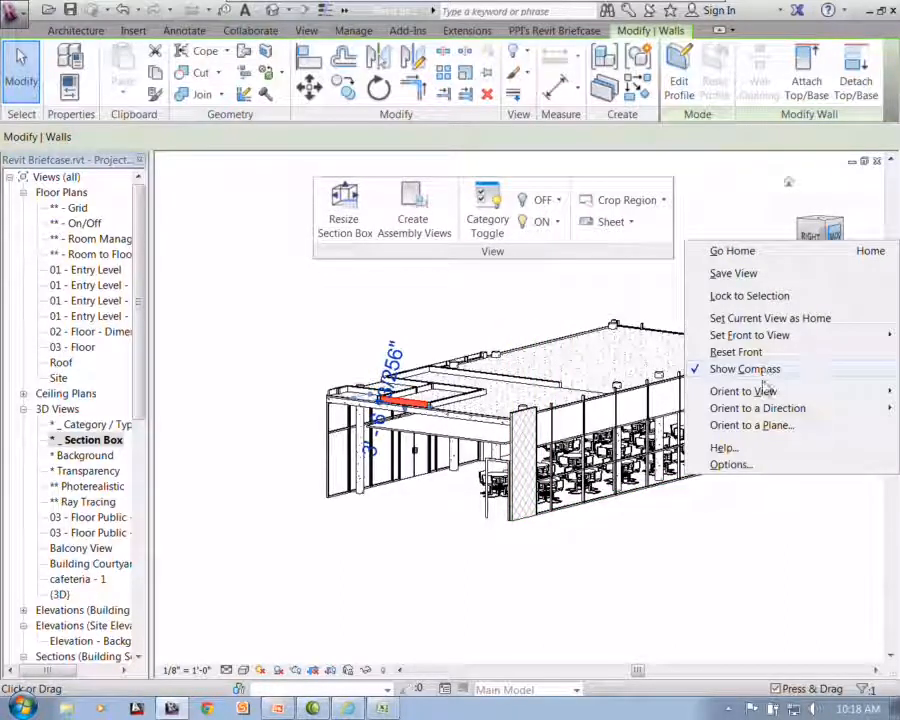
mouse_move(765, 393)
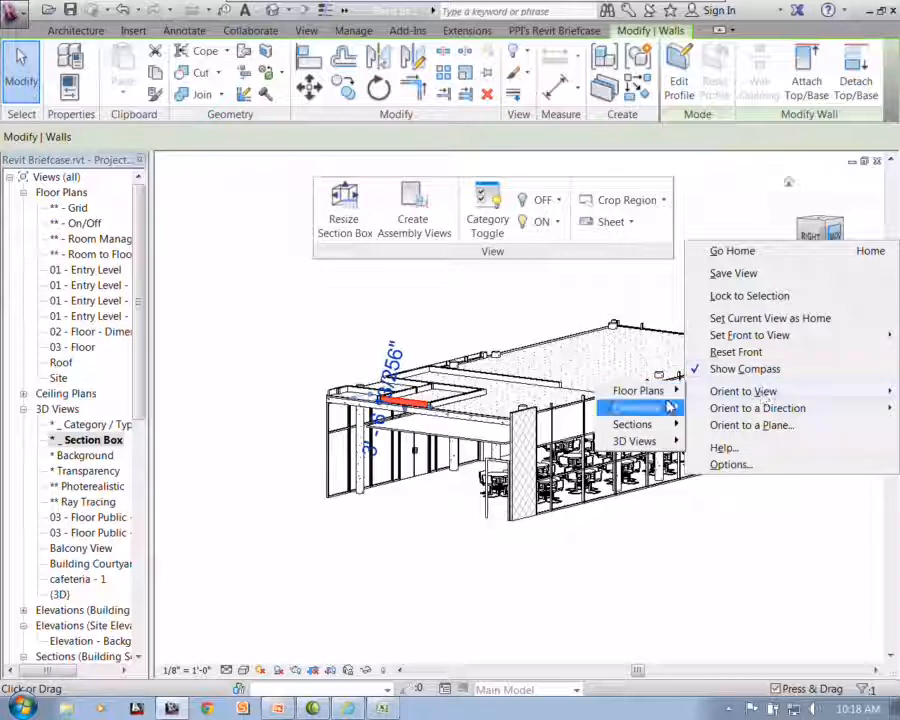
left_click(314, 320)
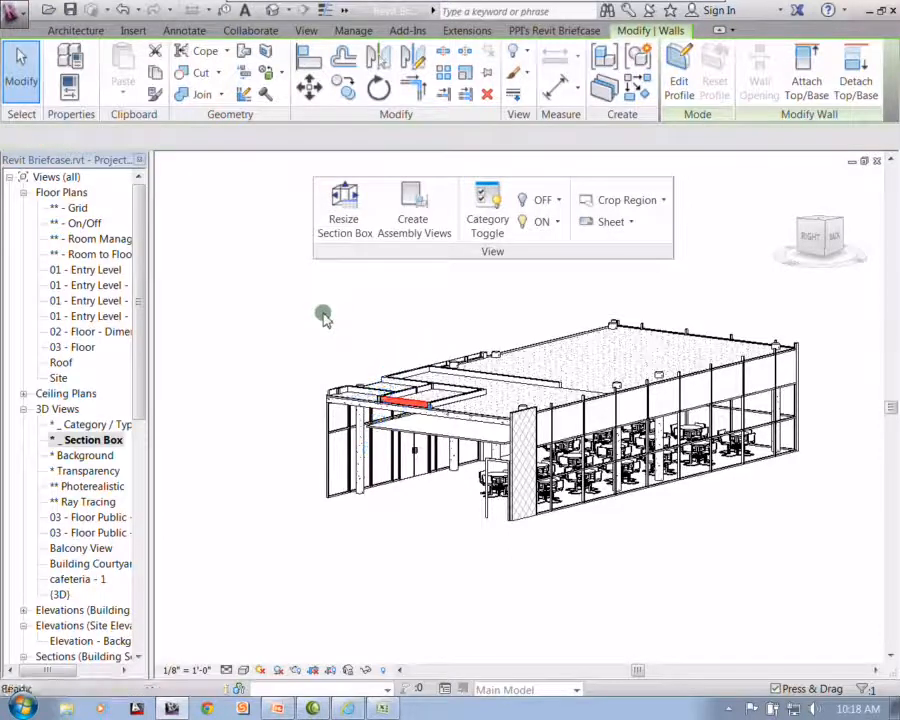
left_click(323, 317)
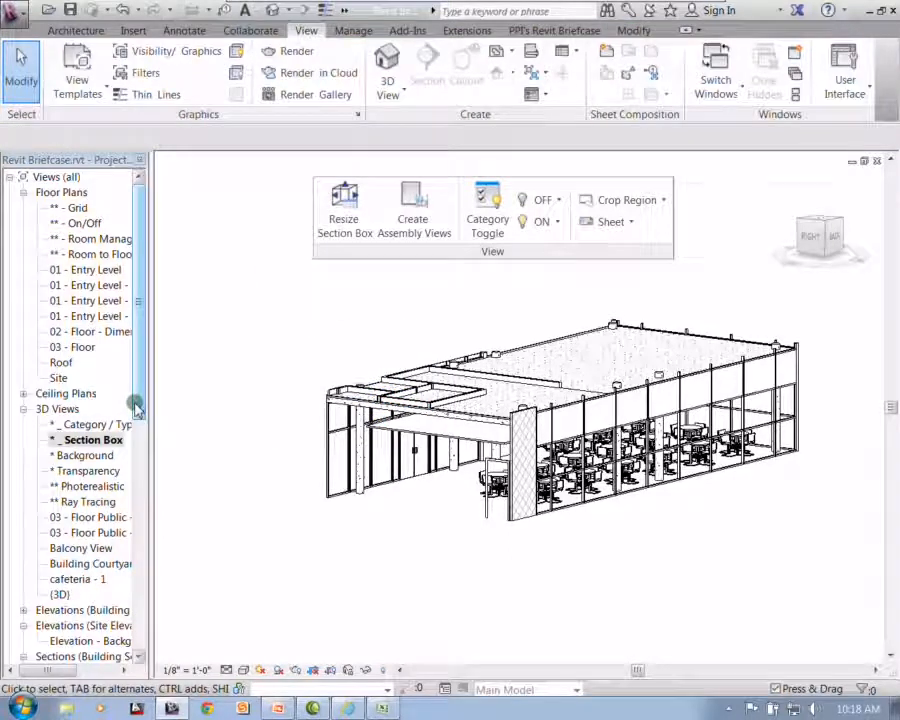
Open the ** - On/Off floor plan and close all hidden view windows
double_click(88, 223)
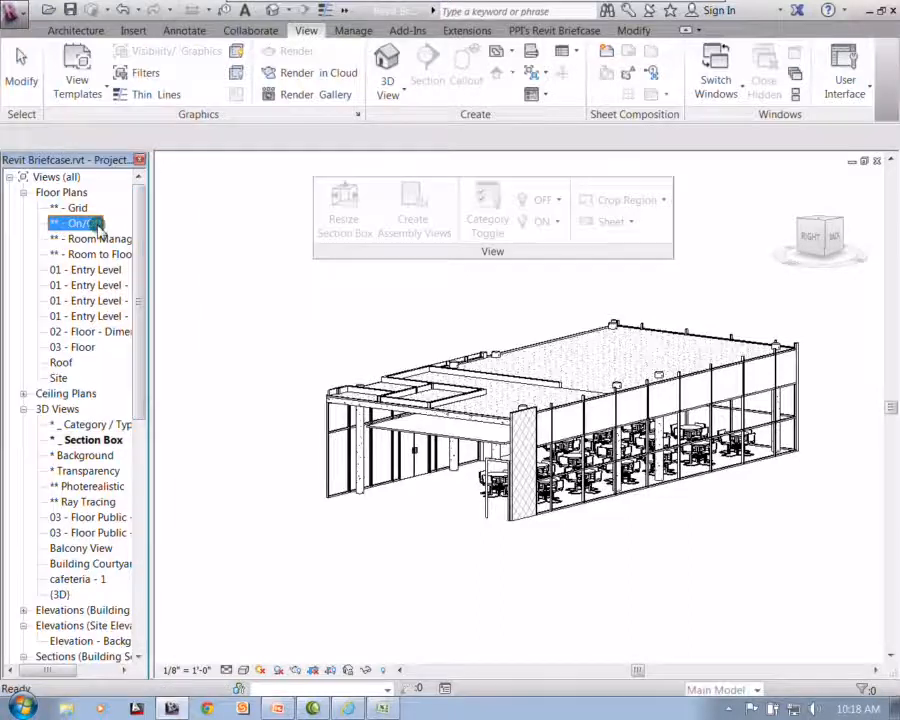
left_click(708, 78)
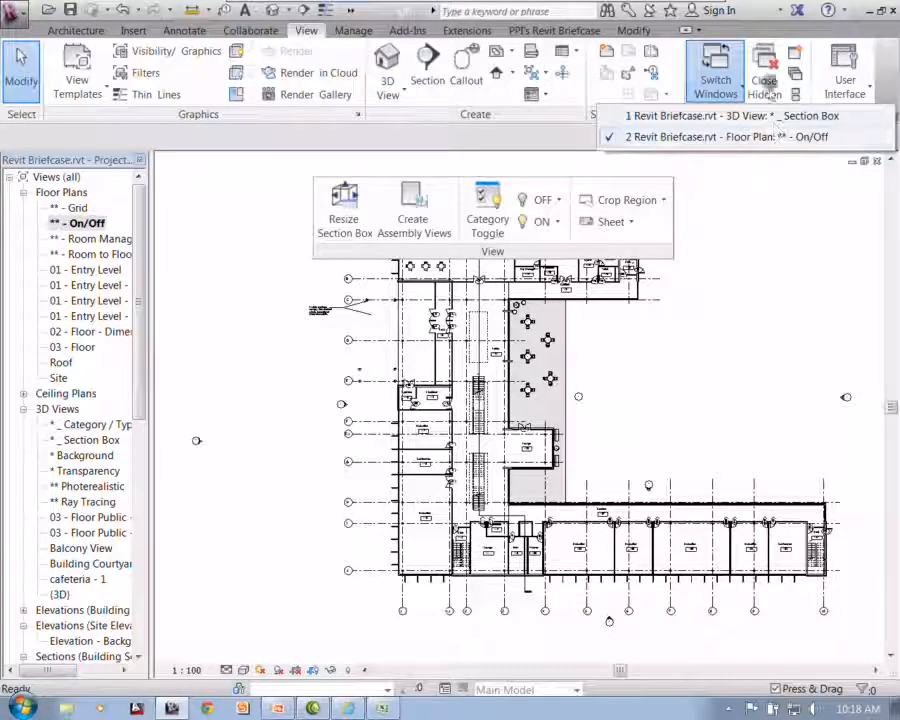
left_click(760, 136)
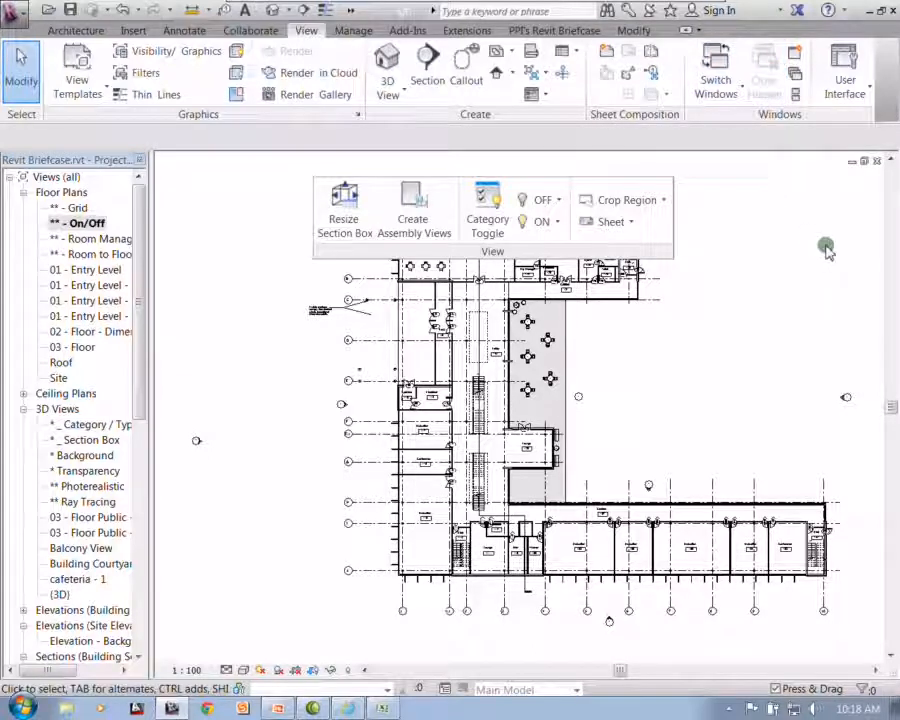
Shift the floating View tools away from the plan and turn off the grids in the ** - On/Off floor plan
left_click_drag(613, 249, 857, 255)
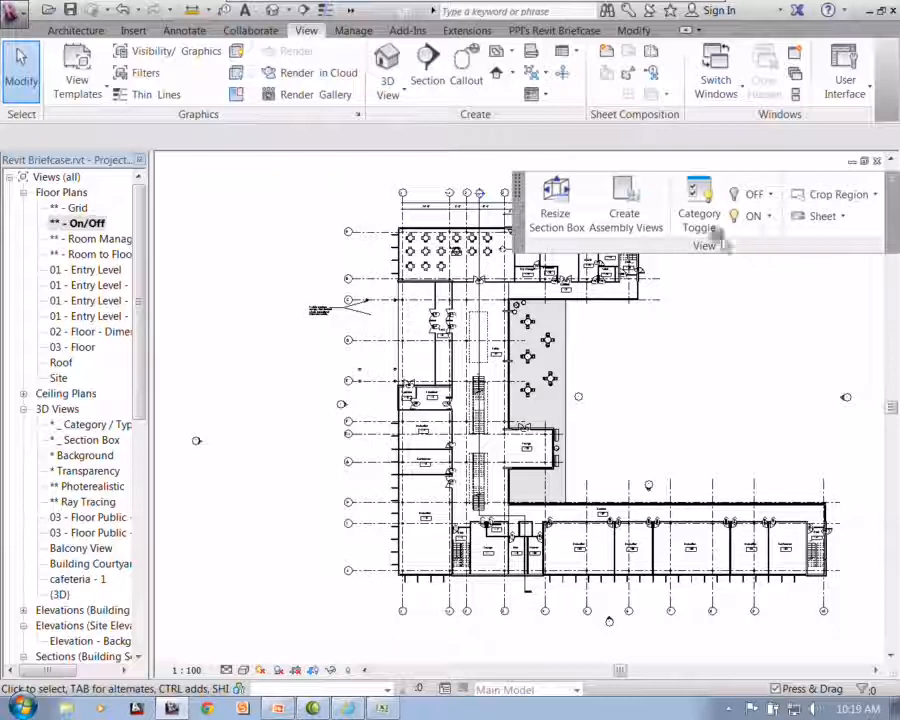
left_click(773, 200)
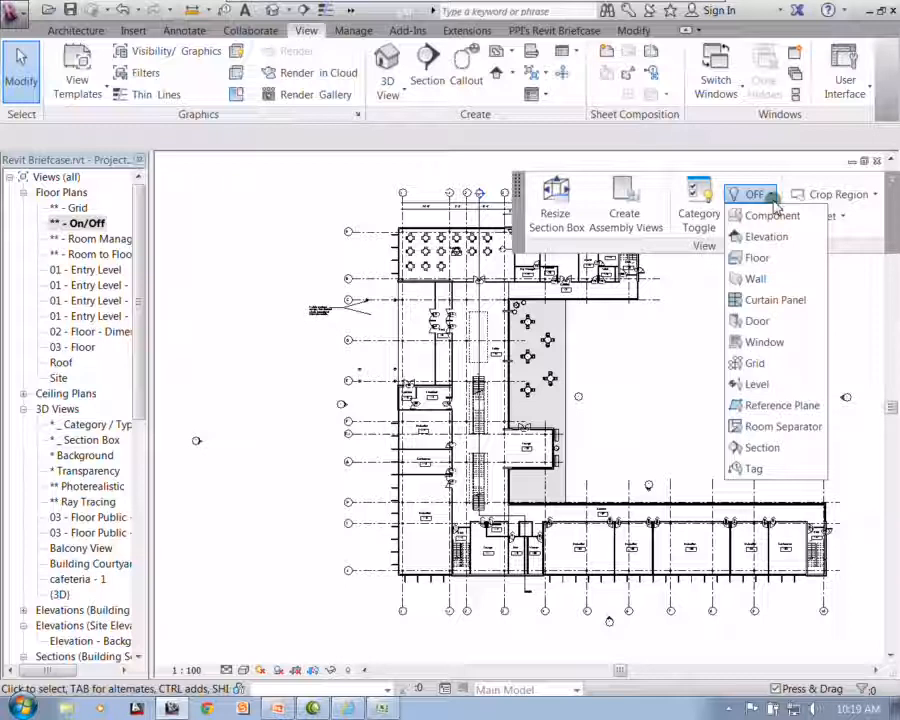
left_click(766, 342)
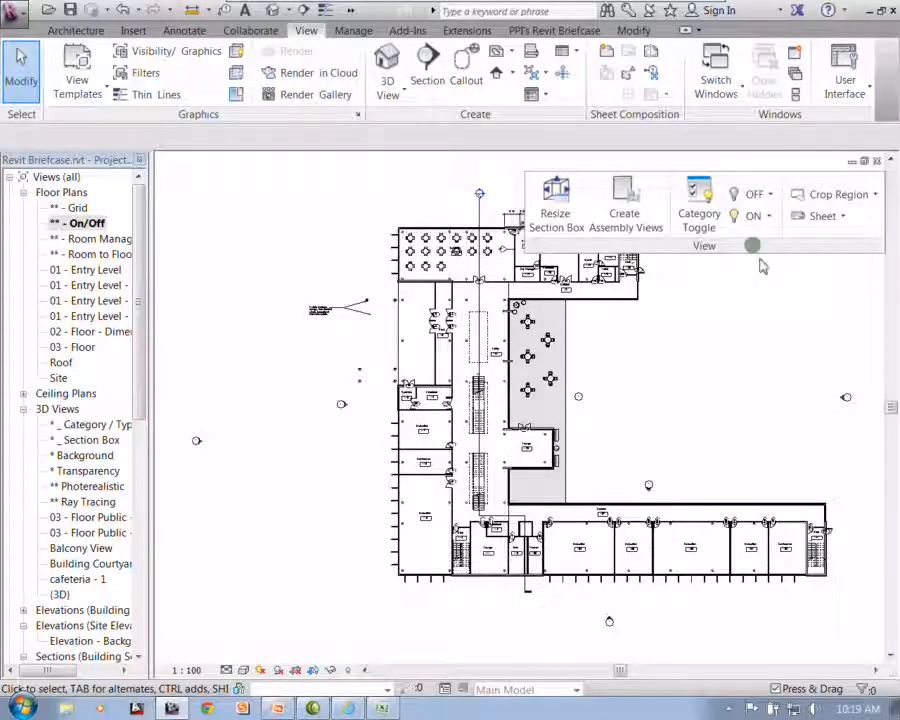
Turn off components in the plan and check the unchecked model categories in its Visibility/Graphic Overrides
left_click(771, 196)
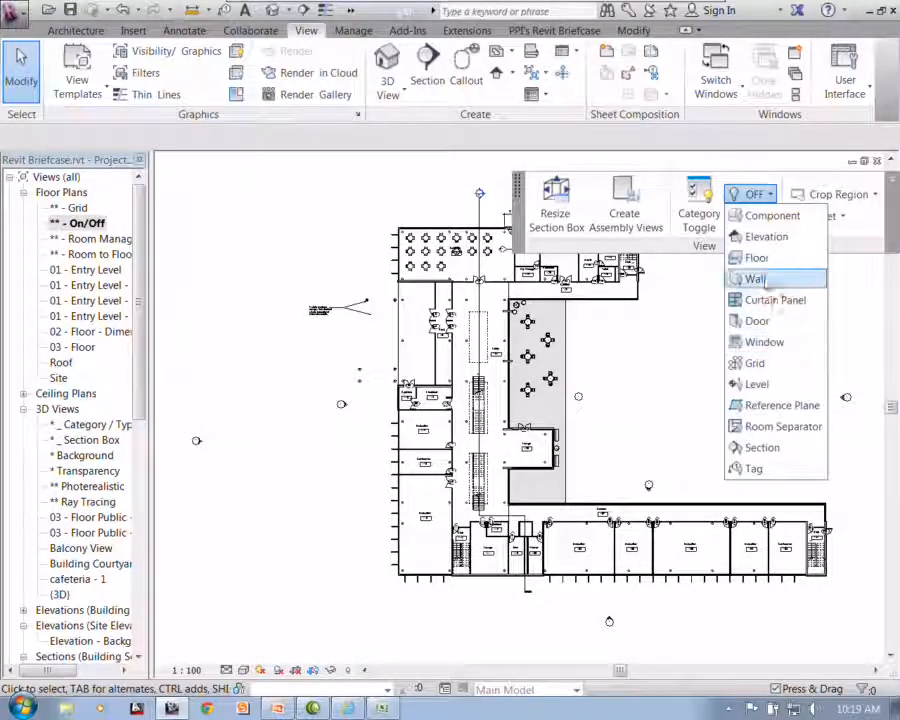
left_click(740, 215)
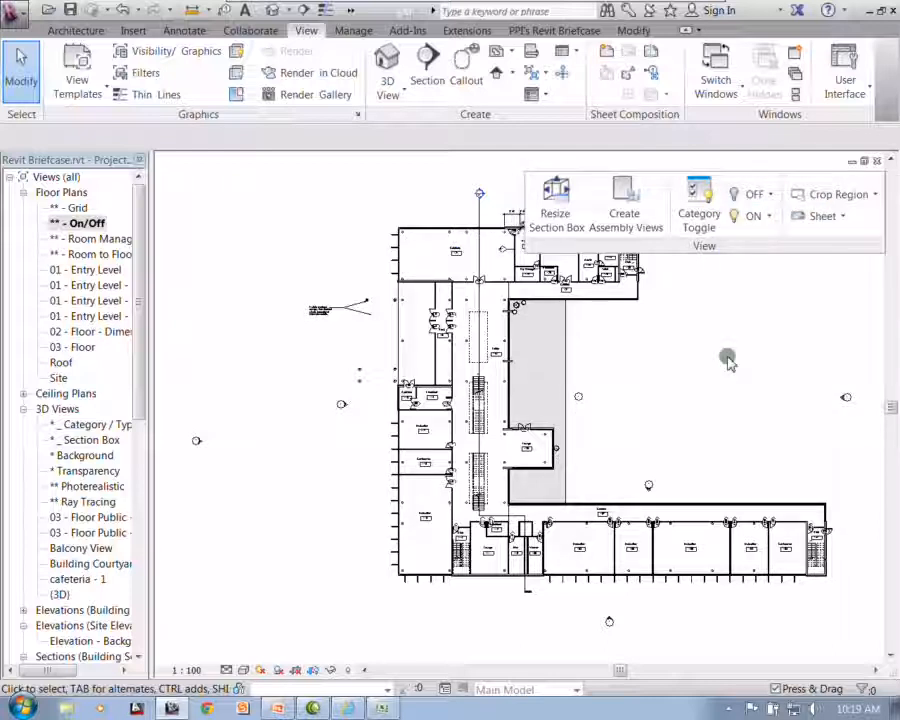
key("v")
key("g")
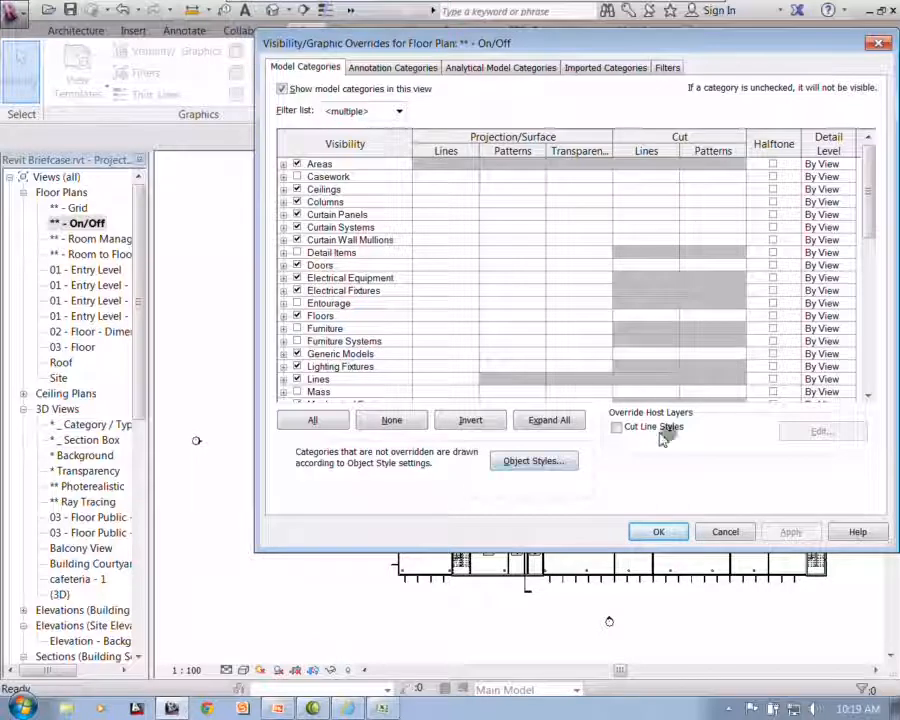
left_click(724, 532)
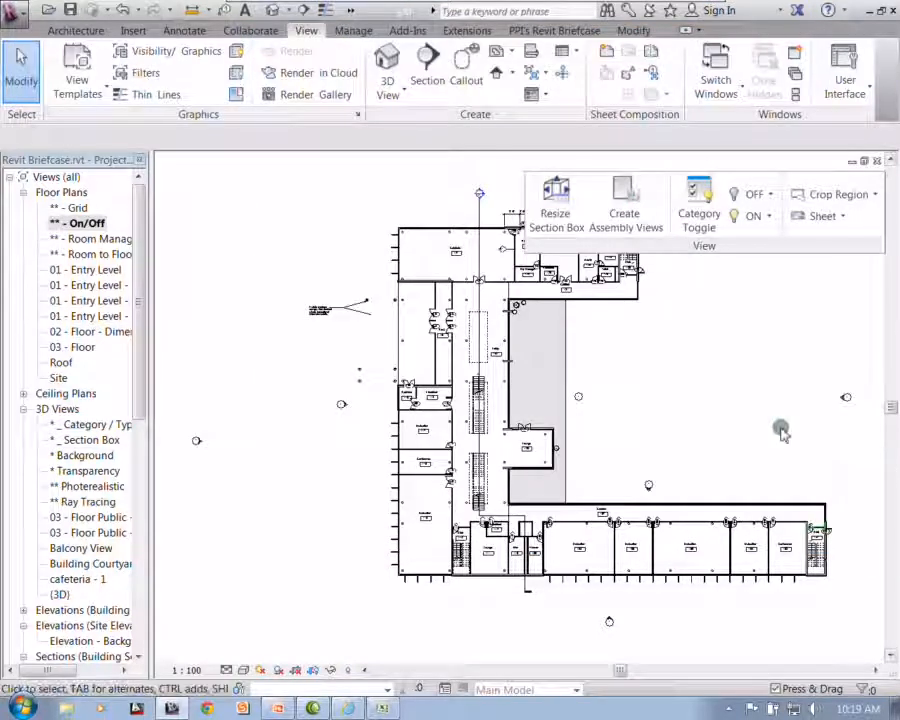
Turn the components back on in the ** - On/Off floor plan
left_click(768, 196)
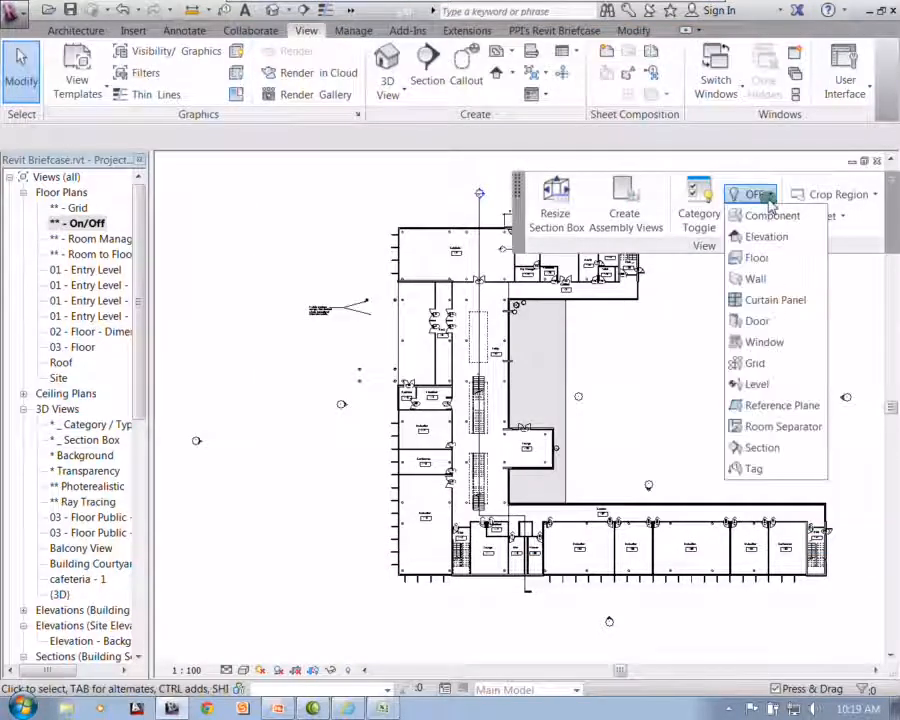
left_click(769, 217)
left_click(769, 217)
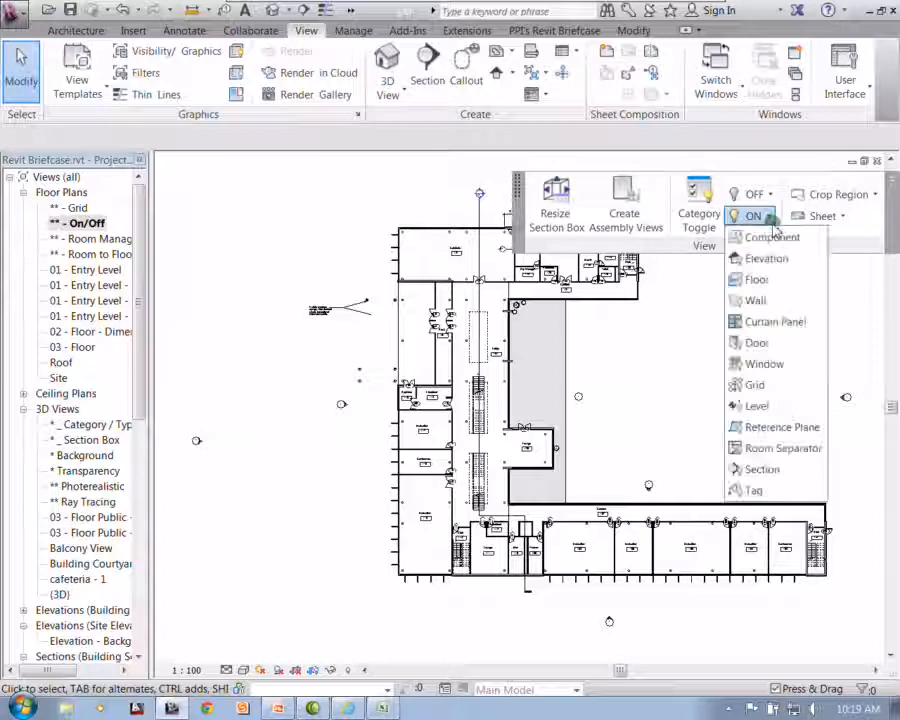
left_click(762, 237)
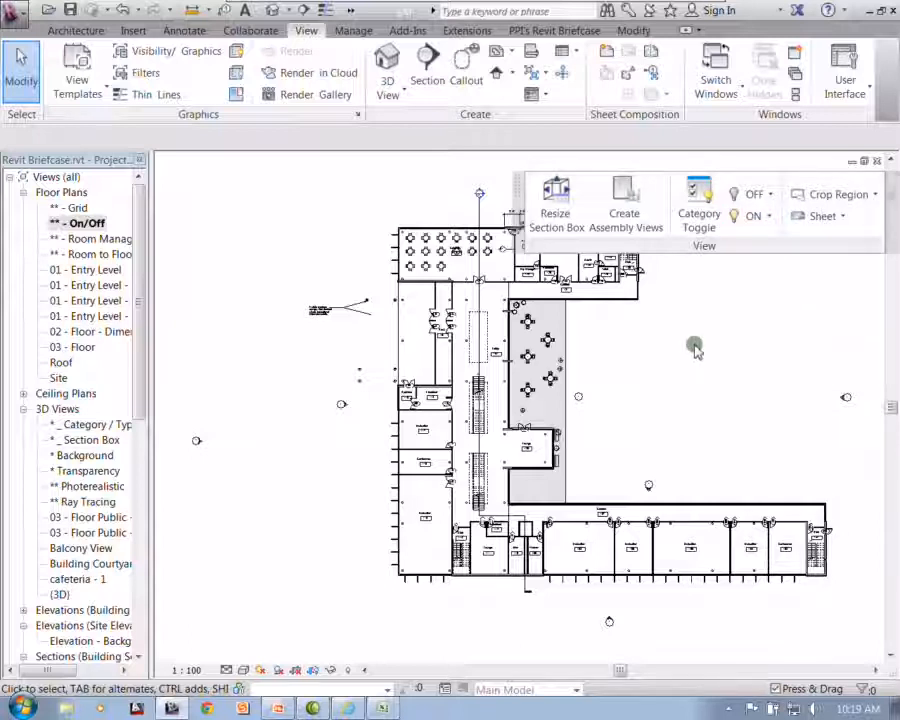
Close the Revit Briefcase project and open the recent project Assembly Views
left_click(876, 161)
left_click(510, 371)
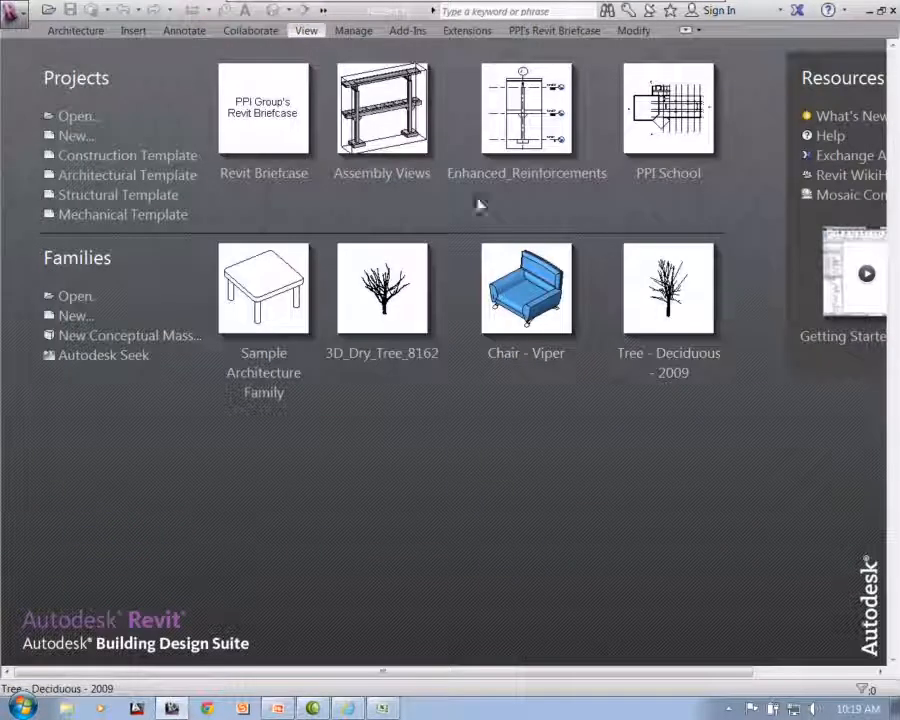
left_click(363, 128)
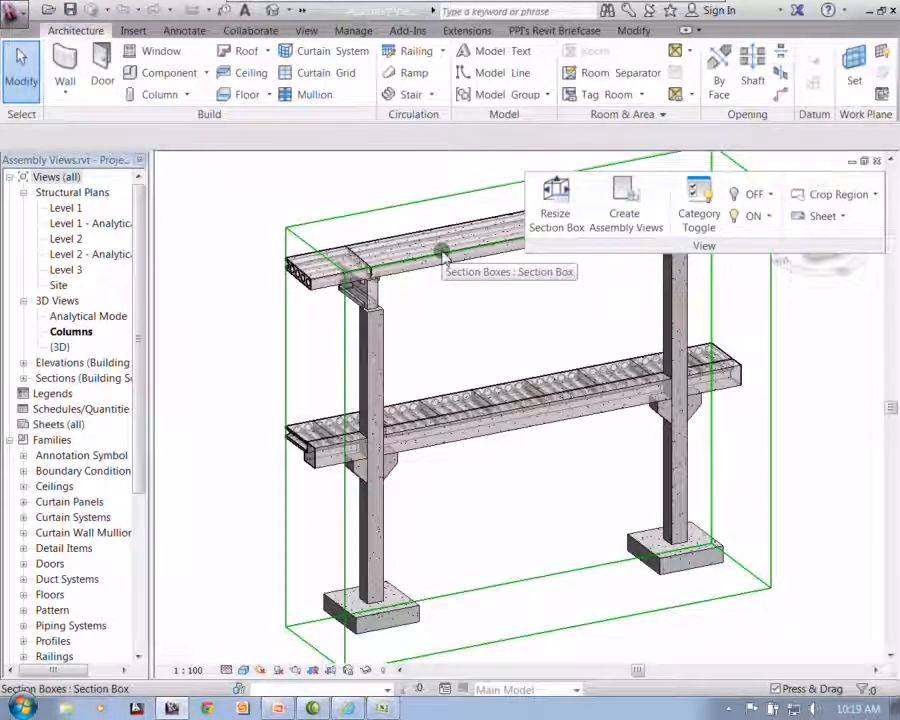
Create an assembly from the left-hand column and its footing, named Structural Columns 001 in the Structural Columns category
left_click(388, 512)
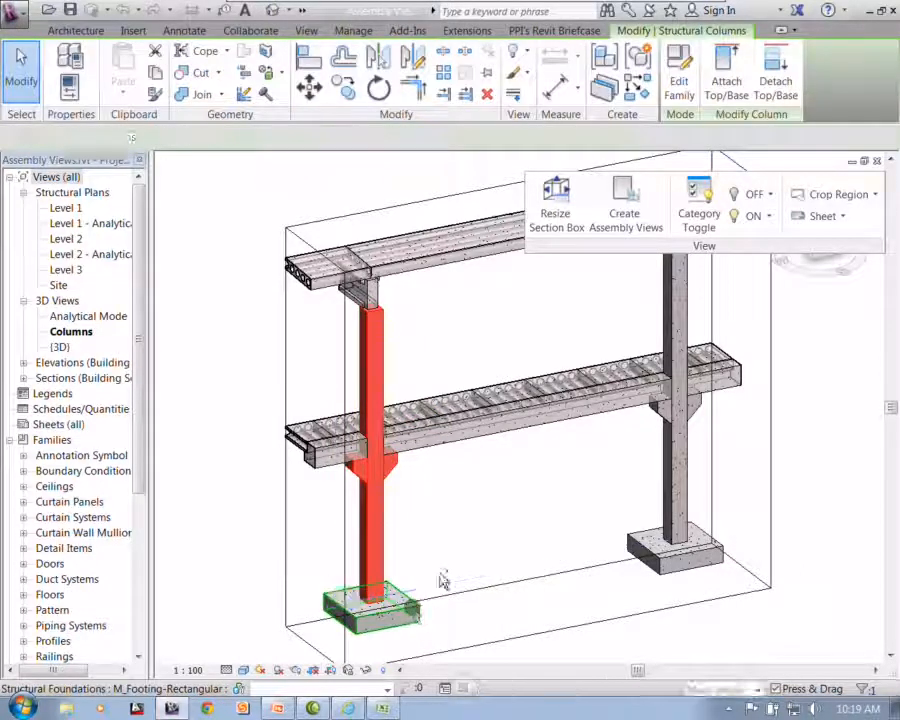
left_click(410, 606, "ctrl")
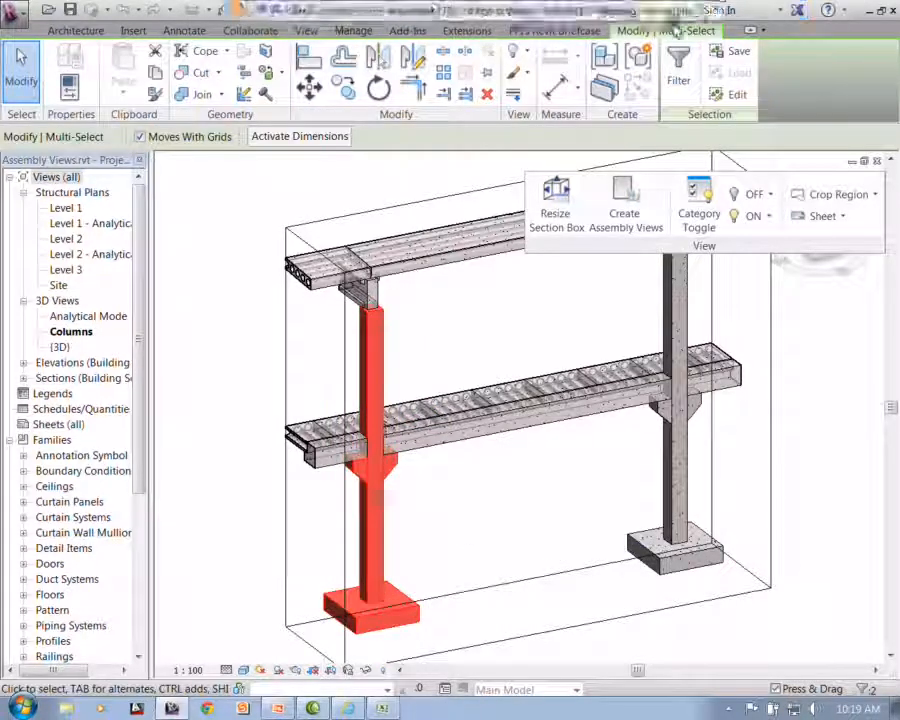
left_click(614, 64)
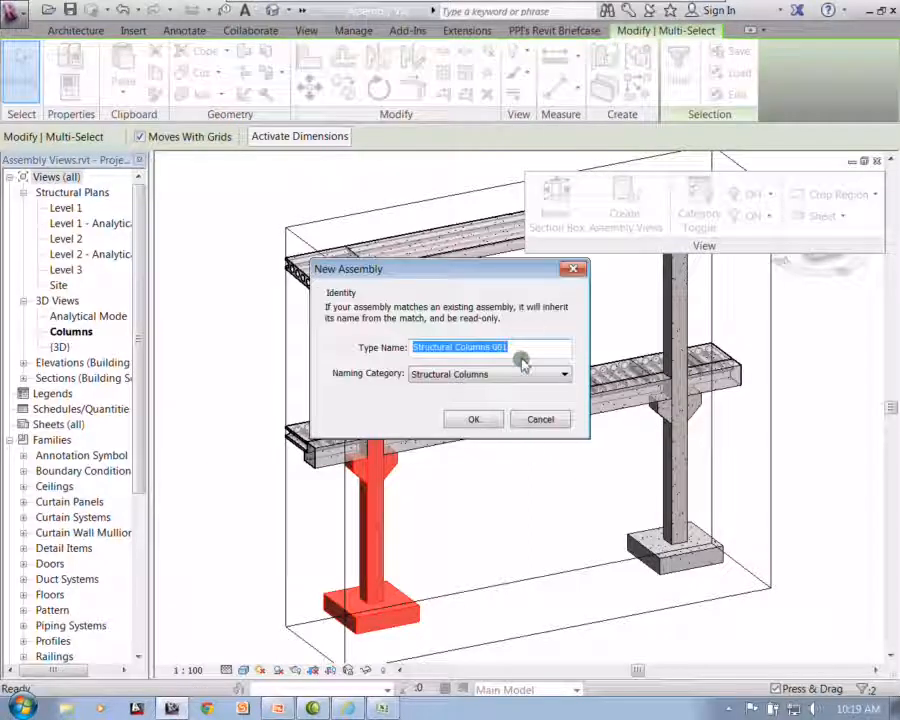
left_click(449, 376)
left_click(452, 389)
left_click(470, 418)
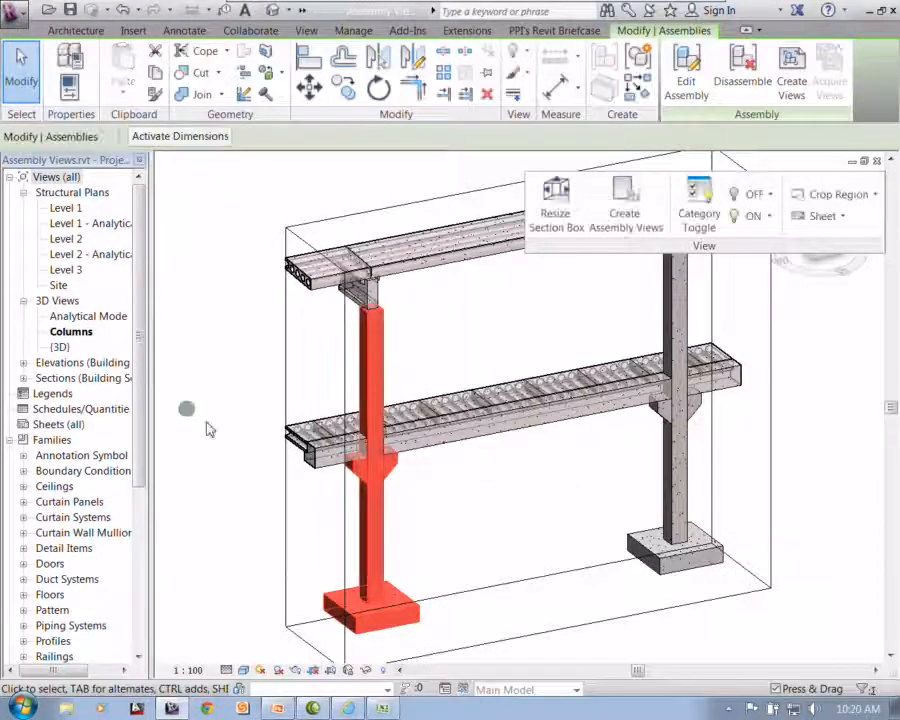
Locate the new column assembly under Assemblies in the project browser
left_click_drag(137, 345, 125, 560)
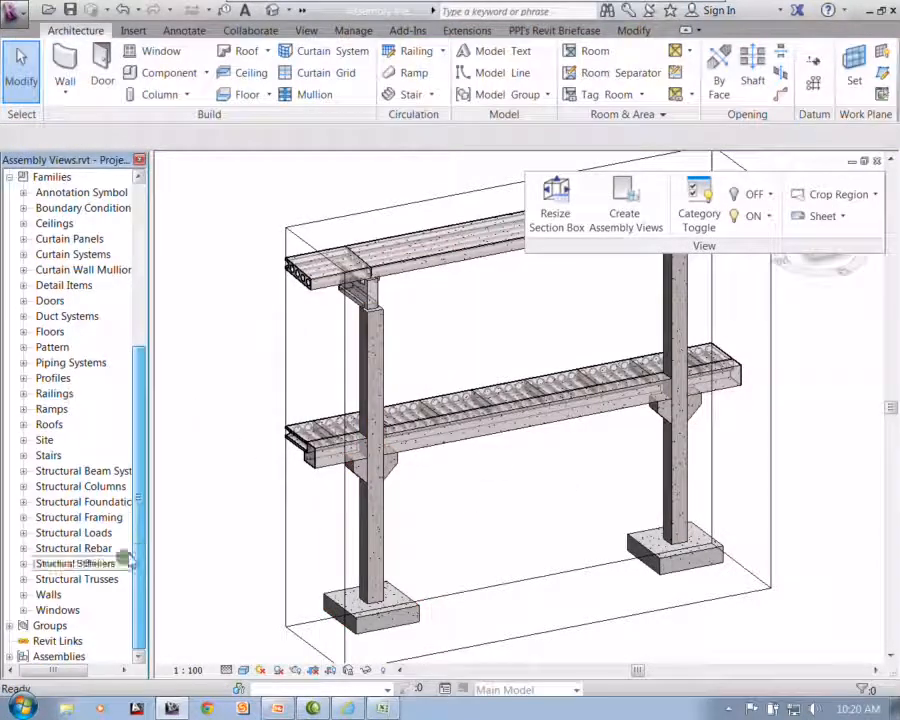
left_click(10, 656)
left_click(50, 656)
left_click(52, 656)
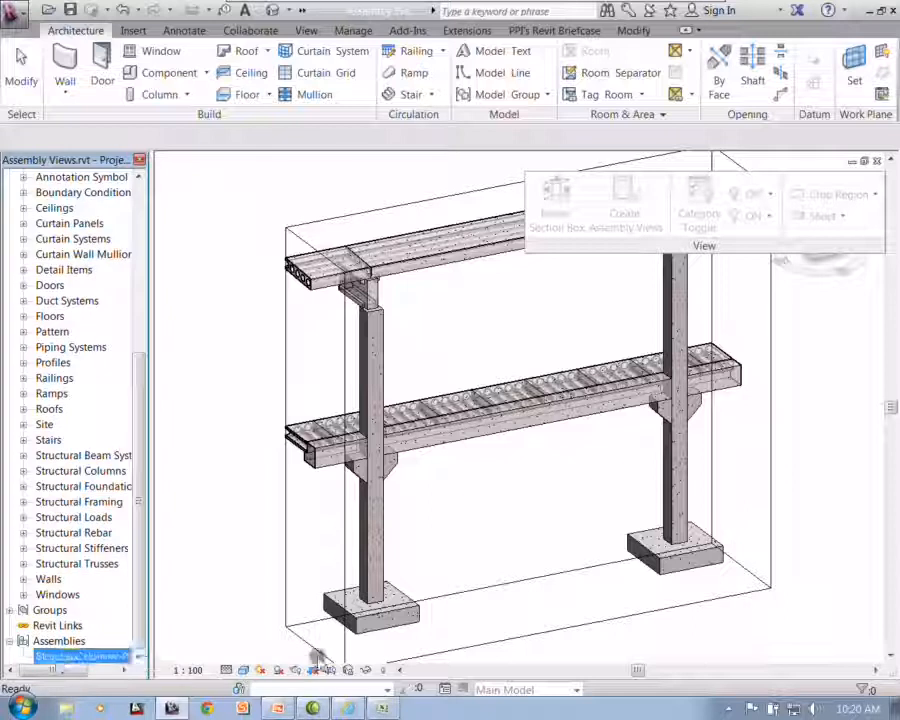
left_click(198, 426)
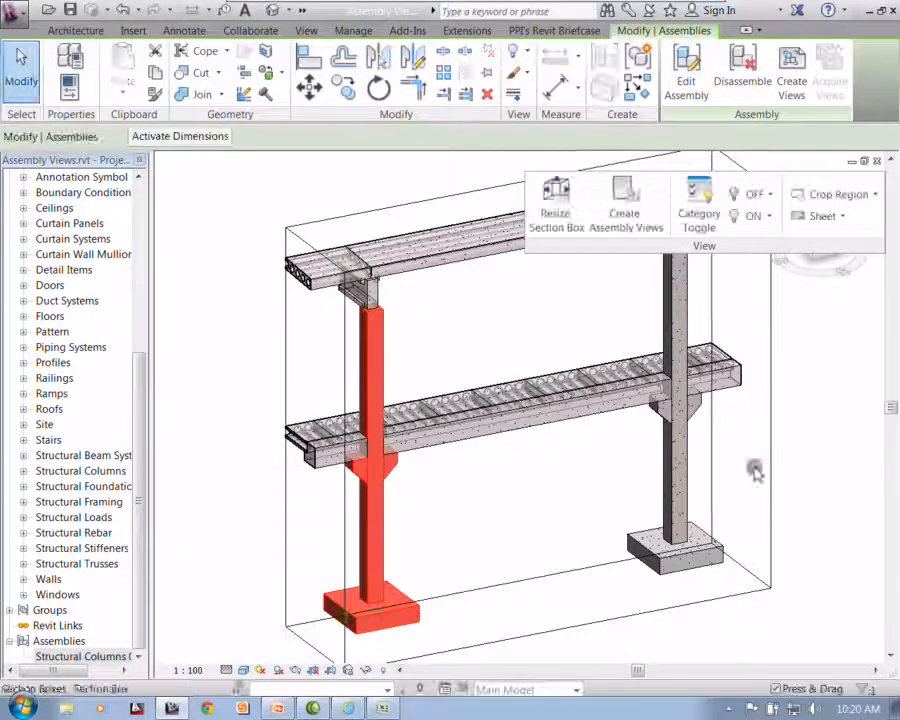
left_click(704, 457)
left_click(691, 462)
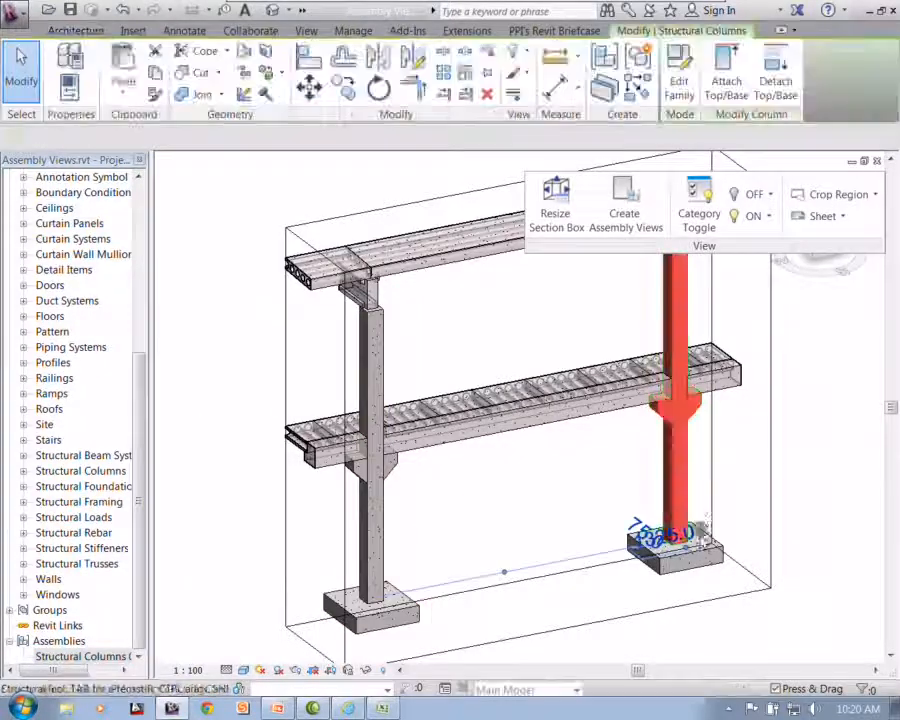
left_click(722, 560, "ctrl")
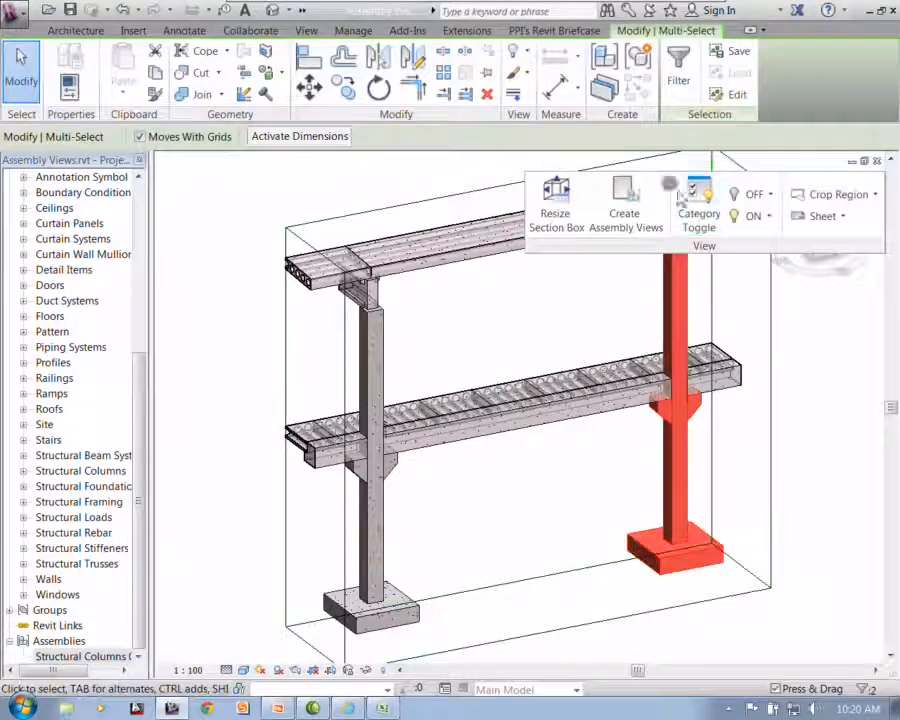
left_click(615, 88)
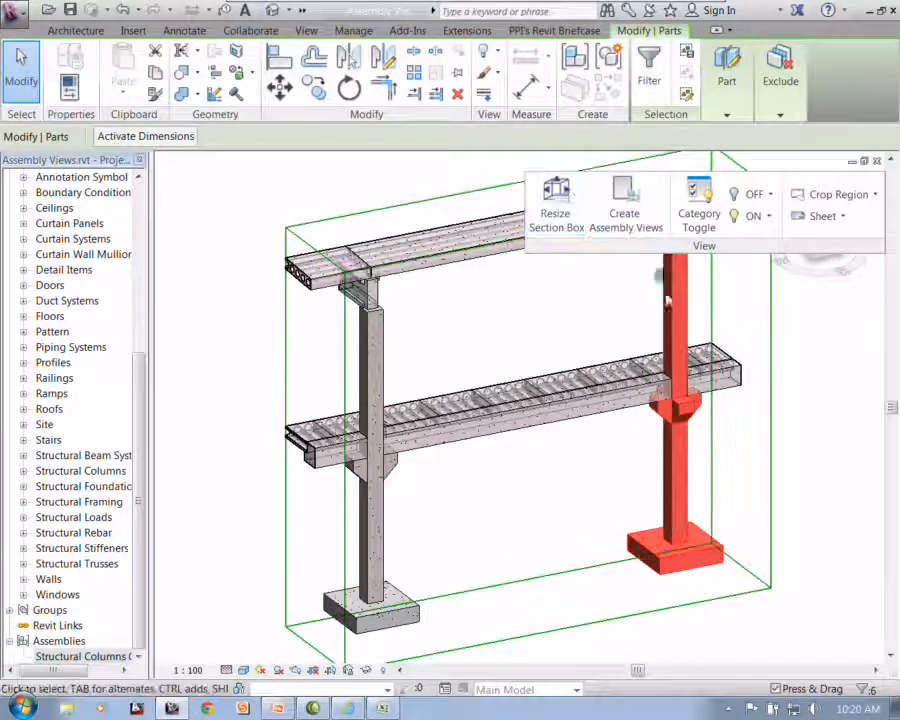
left_click(124, 10)
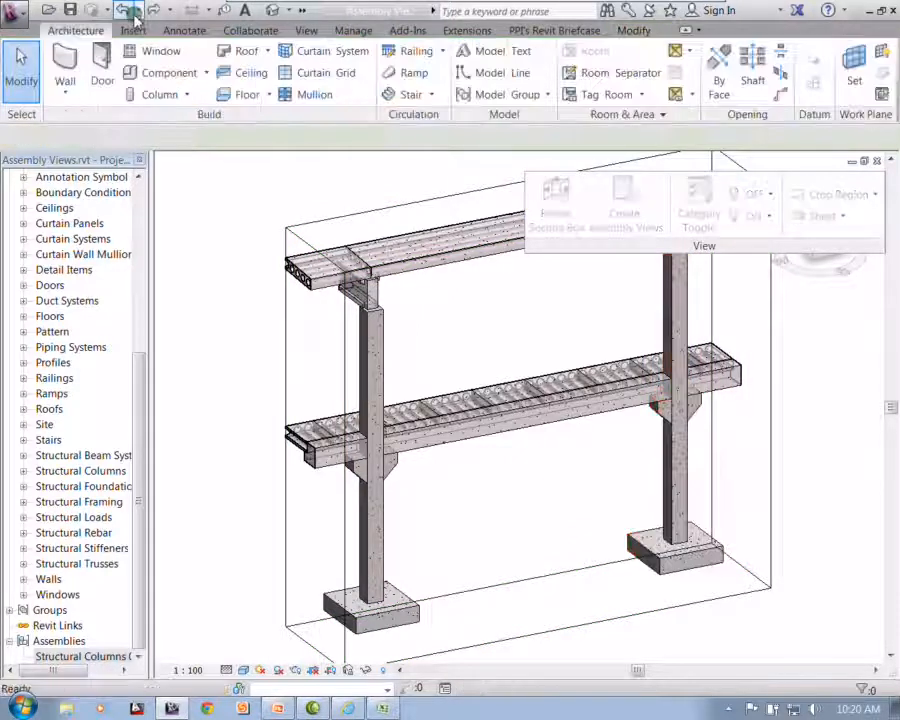
Check the assembly type name offered for the right-hand column and footing, cancel the new assembly, and clear the selection
left_click(666, 558)
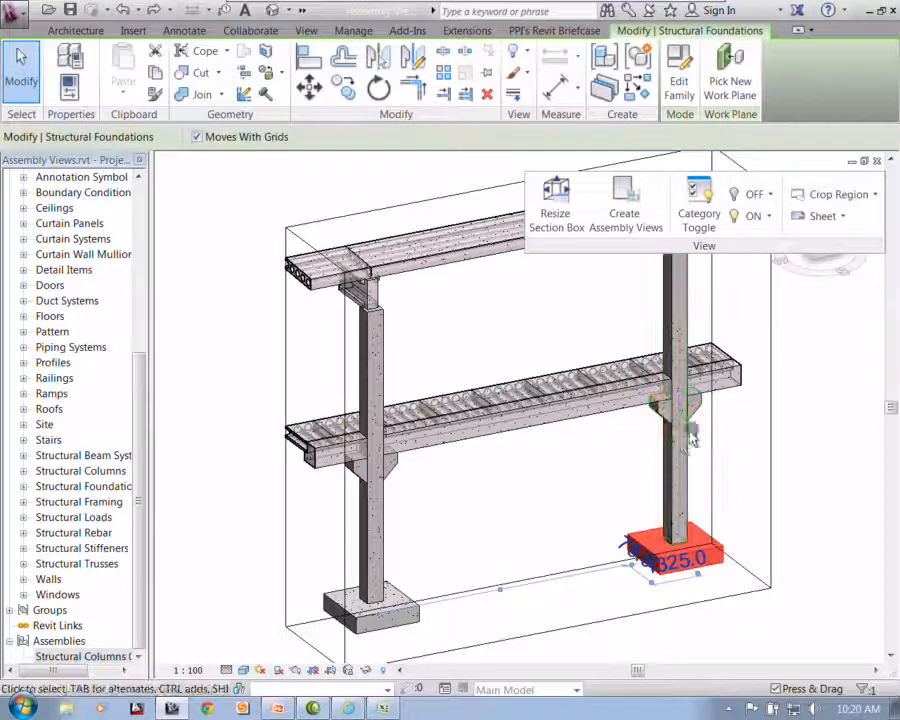
left_click(676, 450, "ctrl")
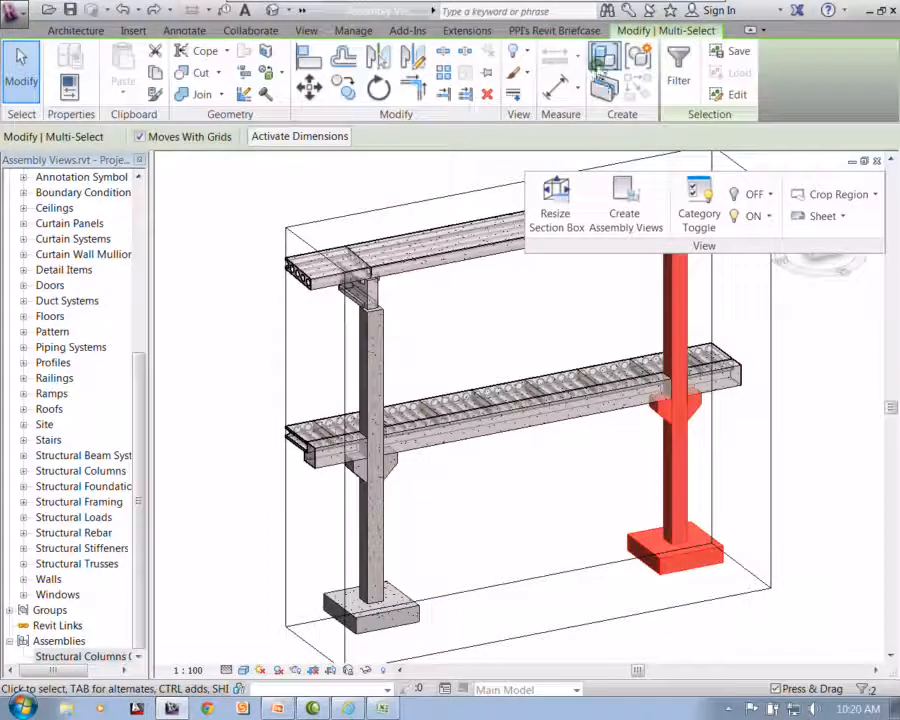
left_click(604, 58)
key("ctrl")
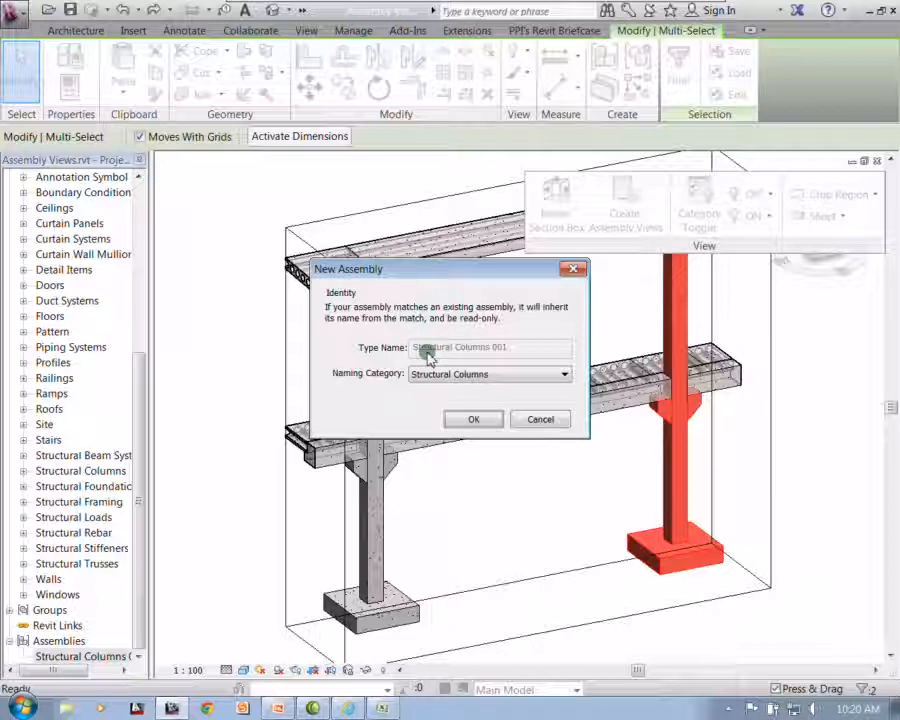
left_click(549, 420)
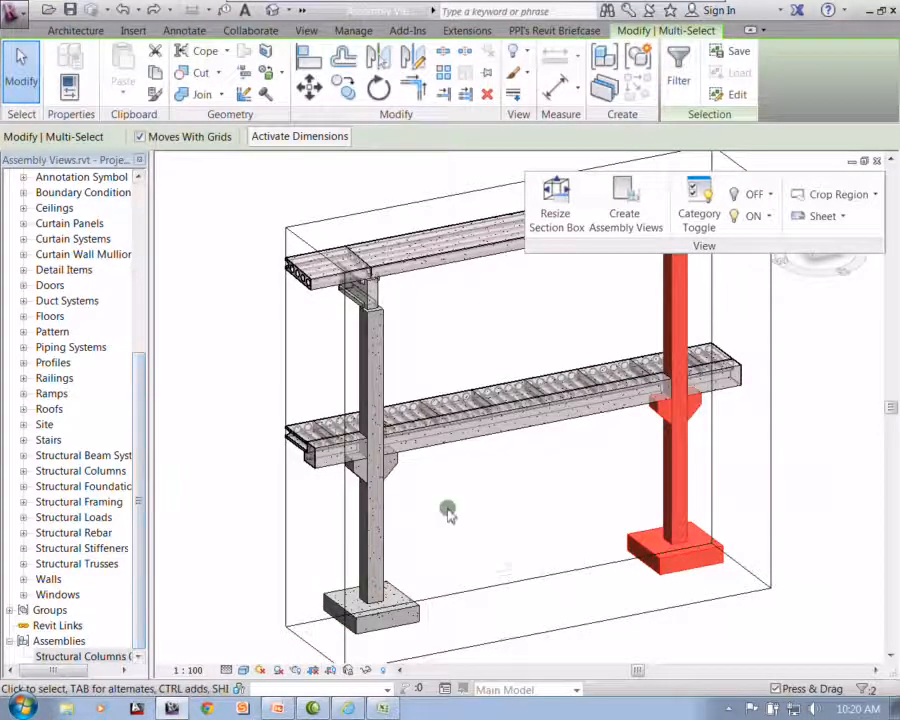
left_click(479, 515)
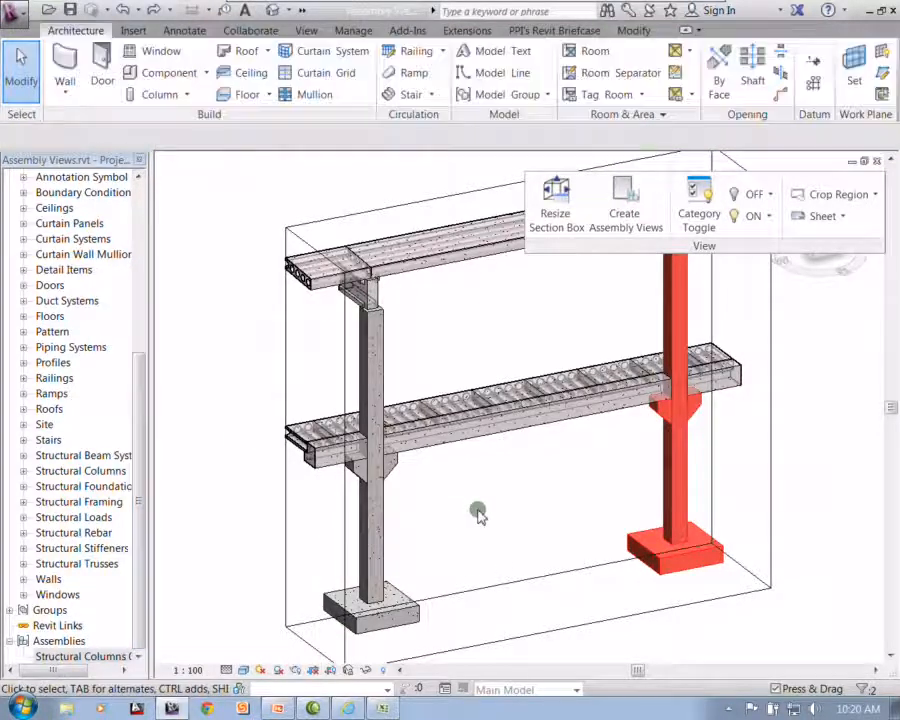
Create all assembly views of the left-hand column assembly at scale 1 : 20 with an A1 metric sheet
left_click(383, 519)
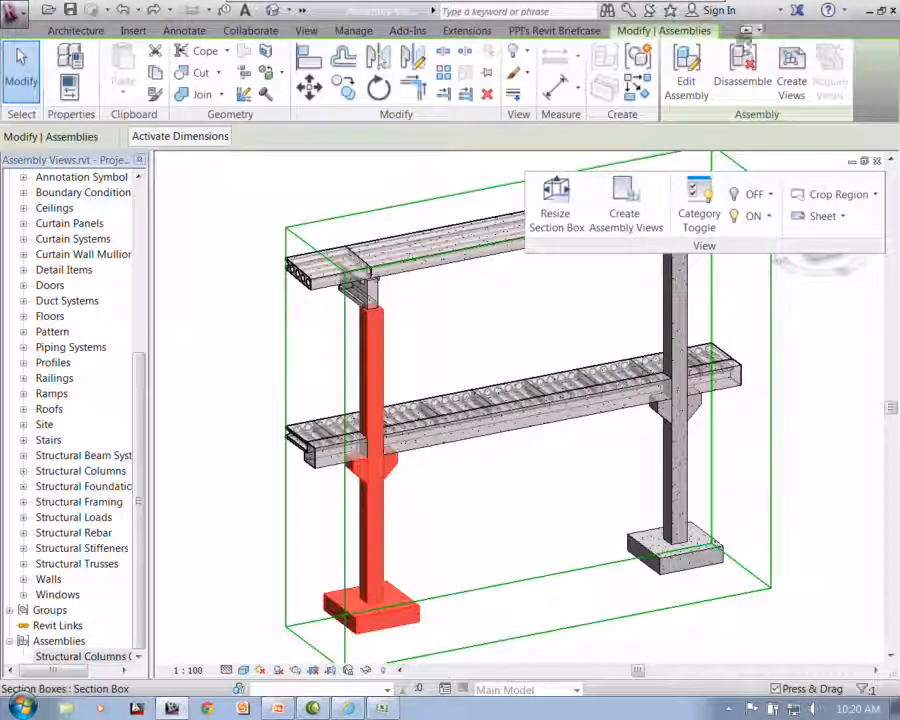
left_click(790, 80)
left_click(478, 212)
left_click(482, 212)
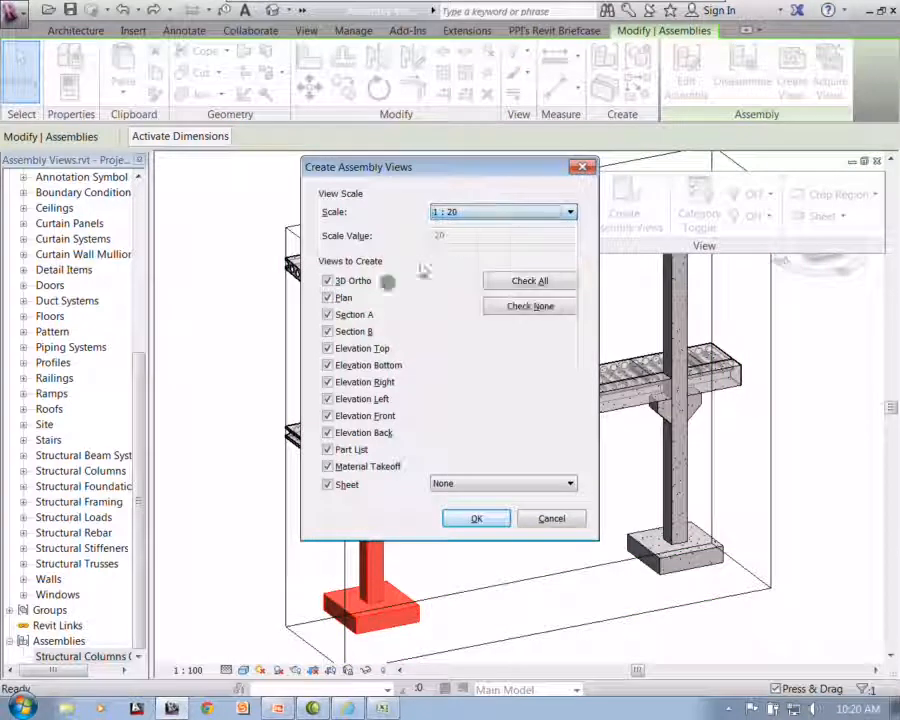
left_click(474, 484)
left_click(466, 499)
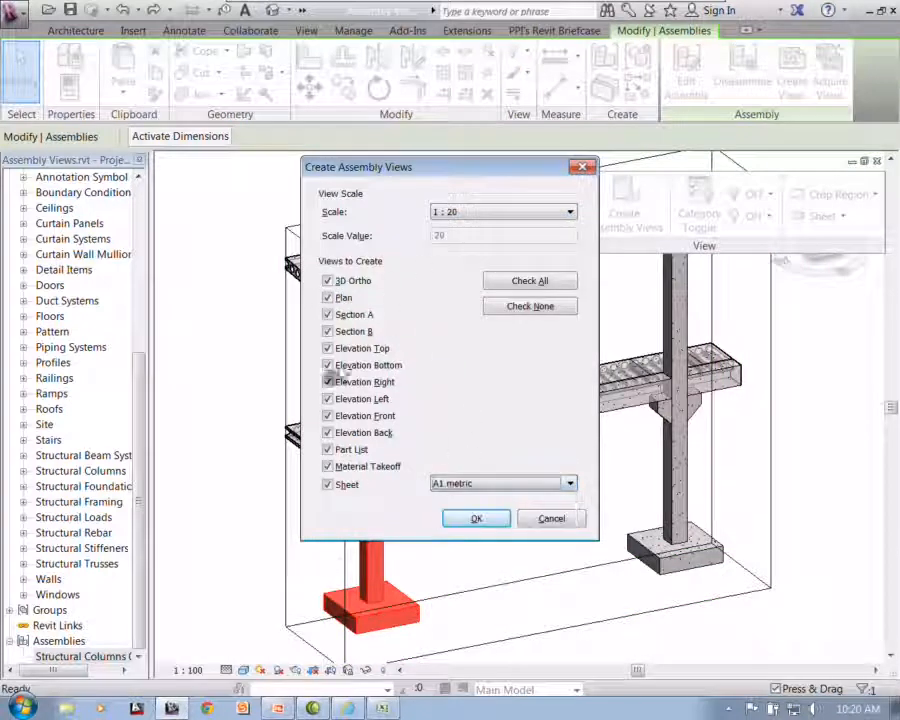
left_click(492, 522)
Open the column assembly's sheet A101 from the project browser to inspect it, and undo the assembly view creation
left_click_drag(137, 468, 145, 569)
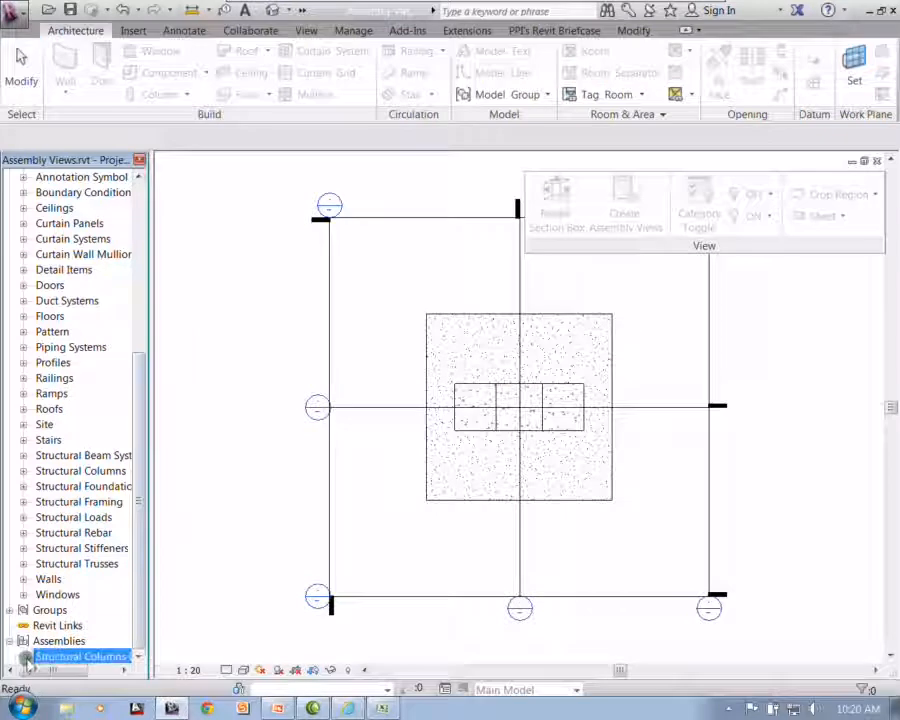
left_click(24, 657)
left_click(118, 656)
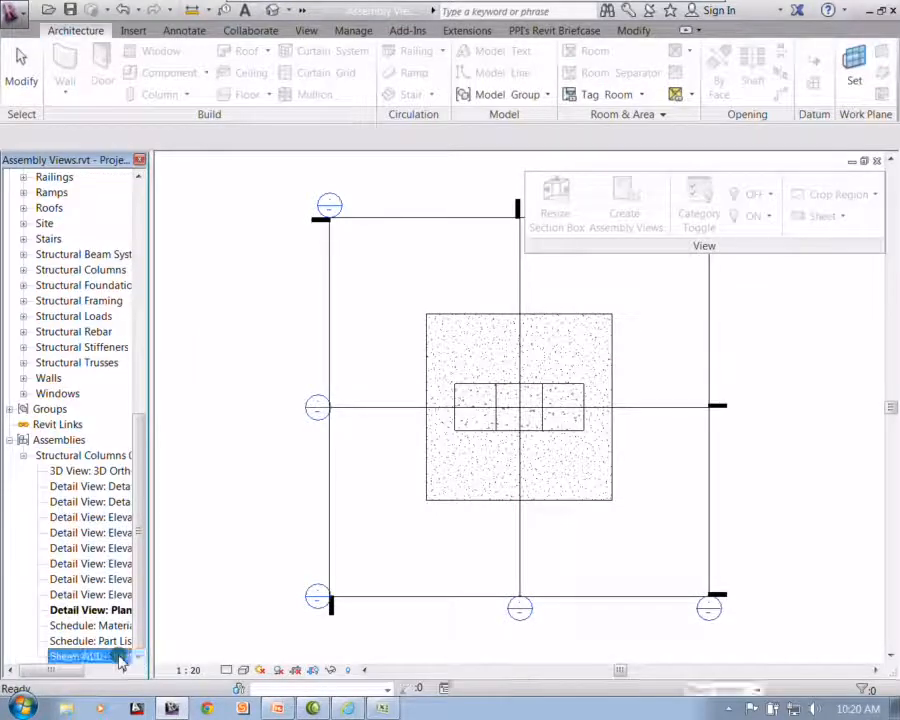
double_click(118, 656)
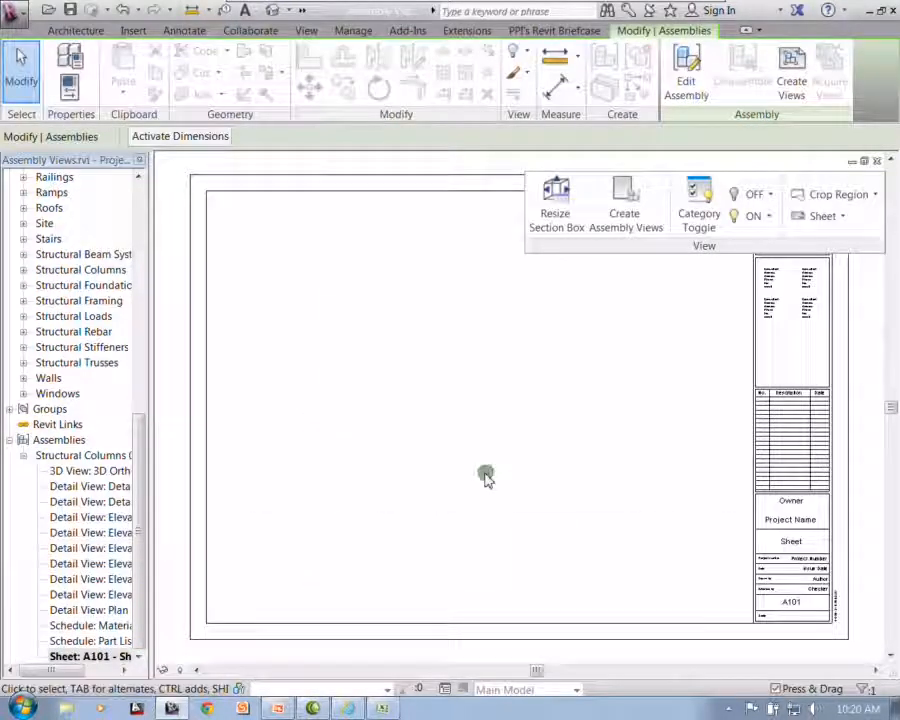
left_click(126, 12)
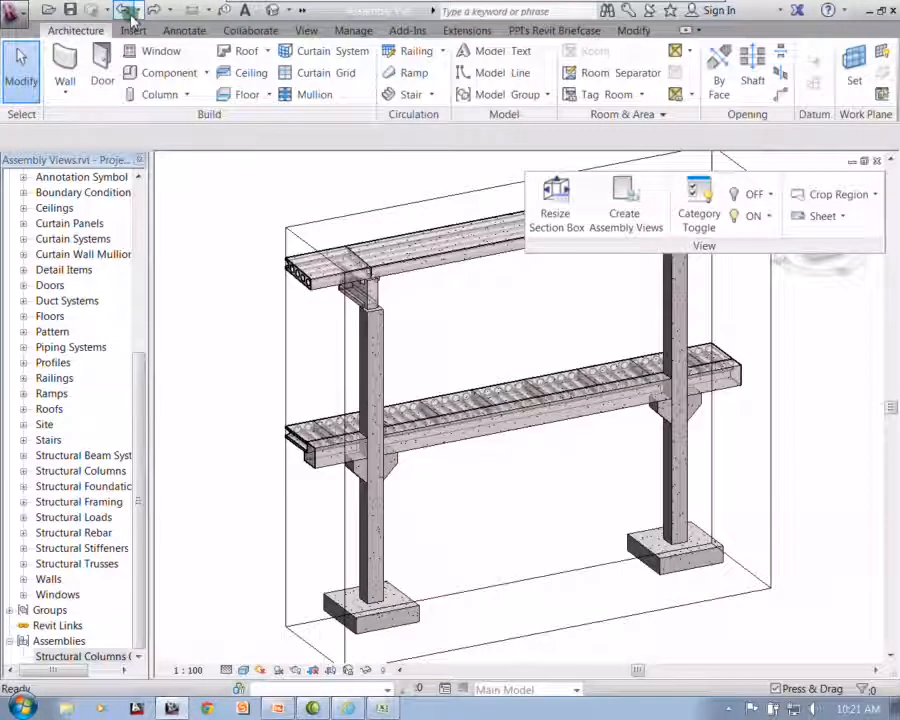
Create Briefcase assembly views of Structural Columns 001 with Elevation Top, 3D, Elevation Front and Elevation Left, top-left alignment, 275 offsets and an A1 metric titleblock
left_click(553, 205)
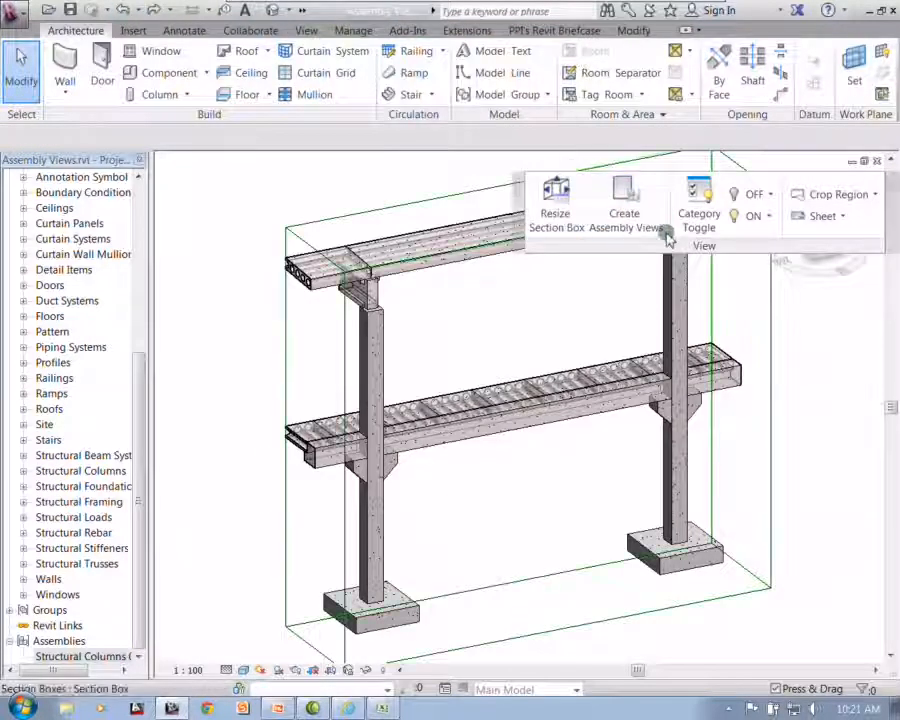
left_click(630, 212)
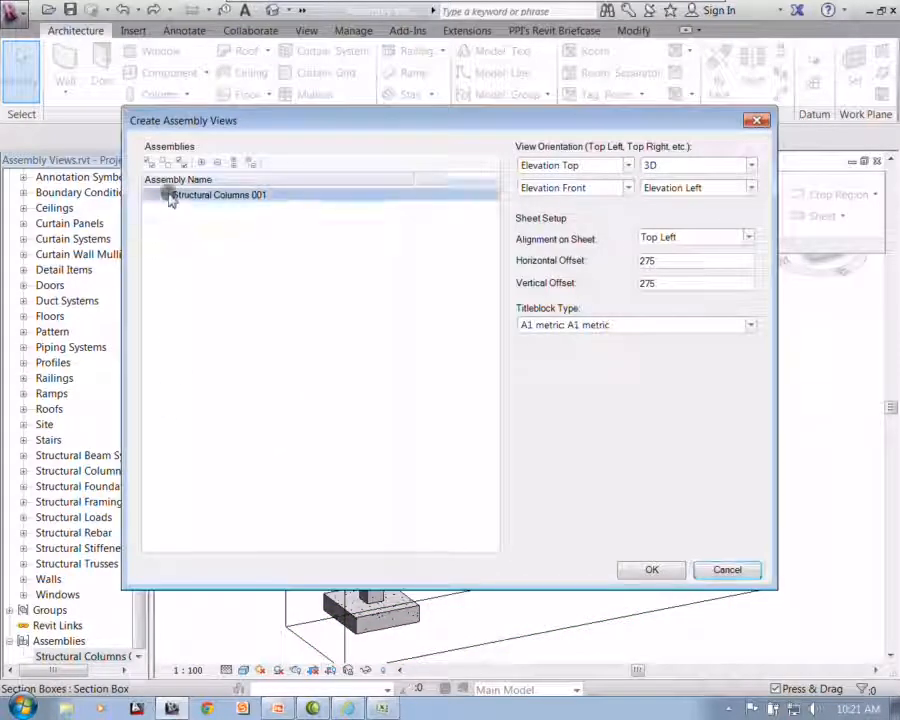
left_click(751, 165)
left_click(628, 165)
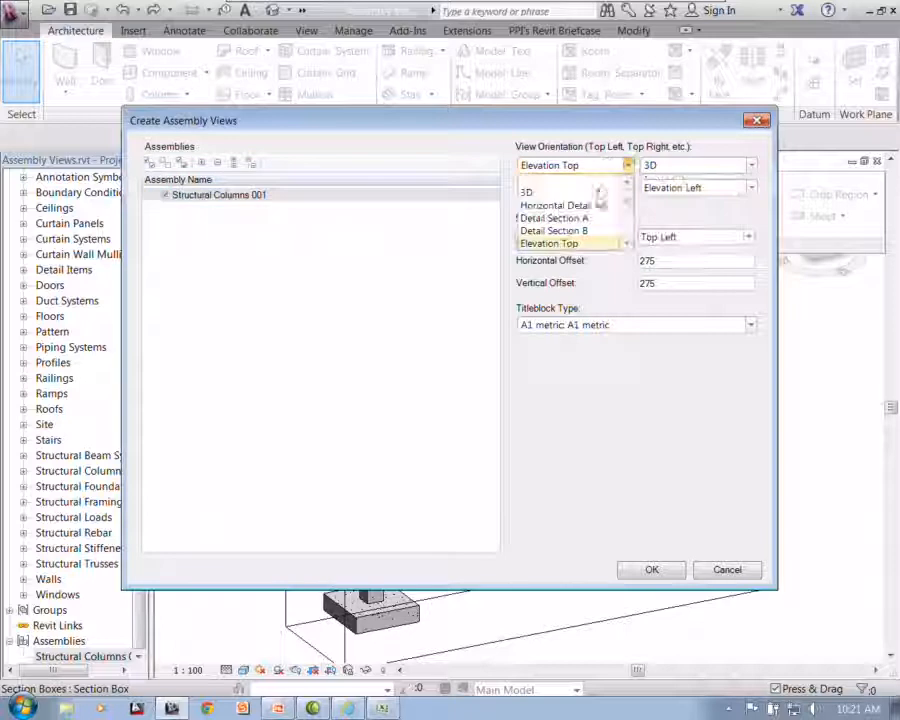
left_click(645, 148)
left_click(728, 237)
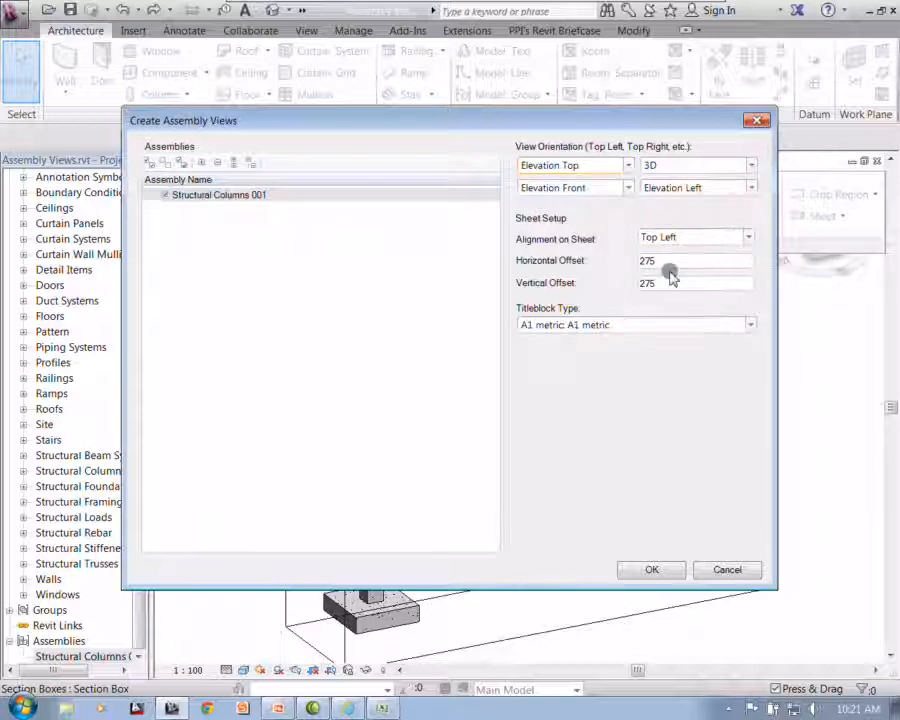
left_click(585, 326)
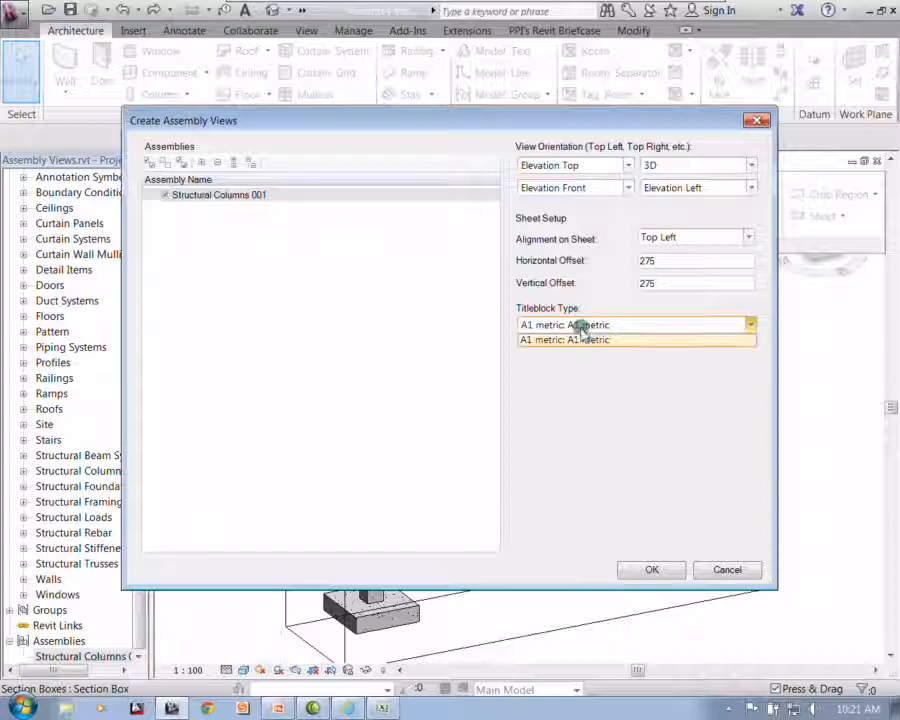
left_click(584, 333)
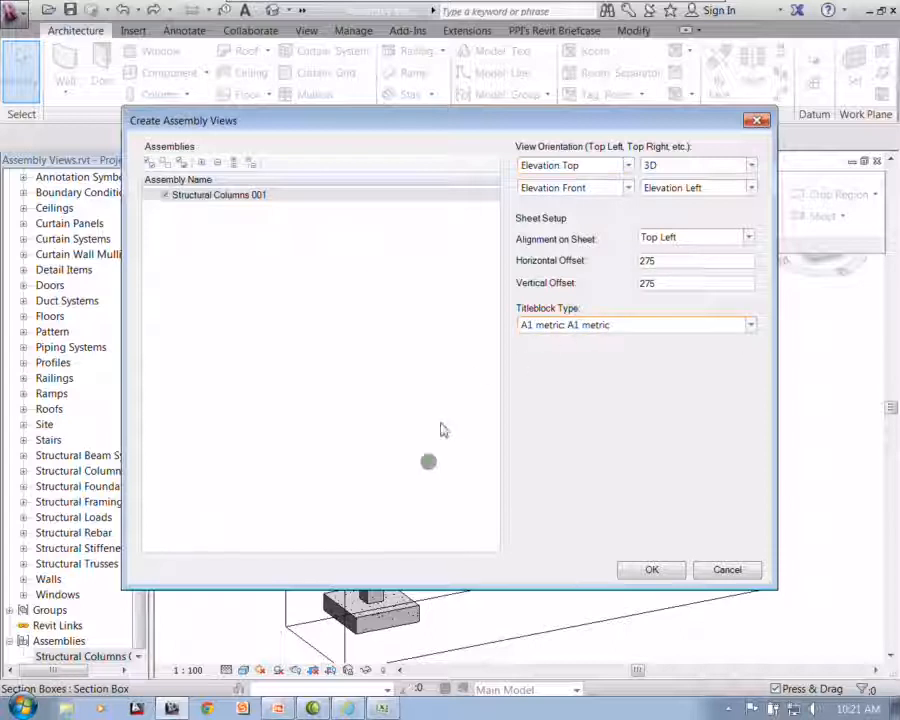
left_click(648, 570)
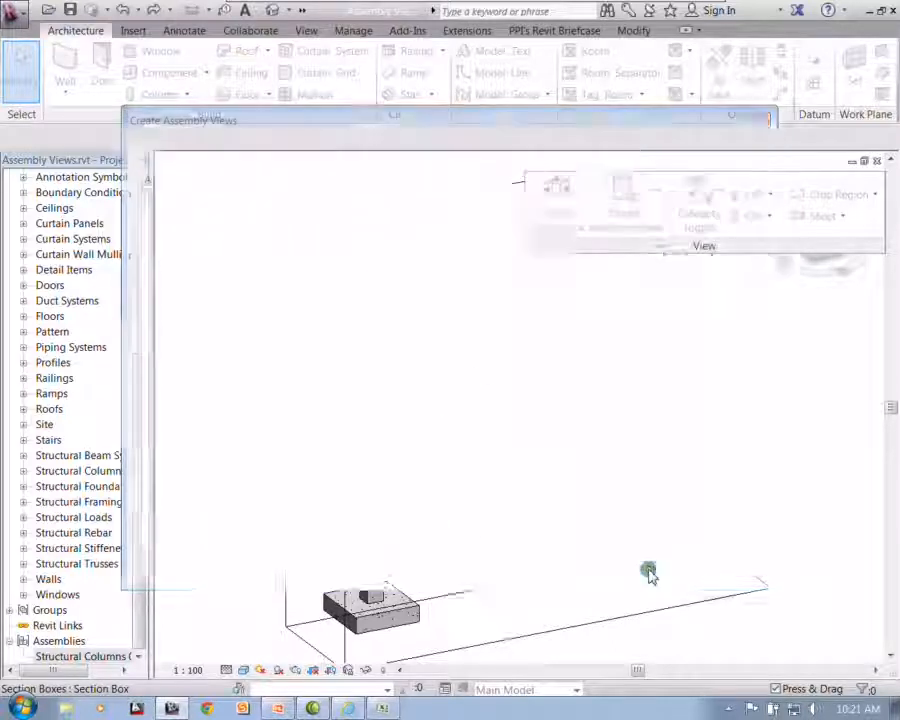
Inspect the column assembly's sheet A101 from the project browser, and close the Assembly Views project without saving changes
left_click(23, 657)
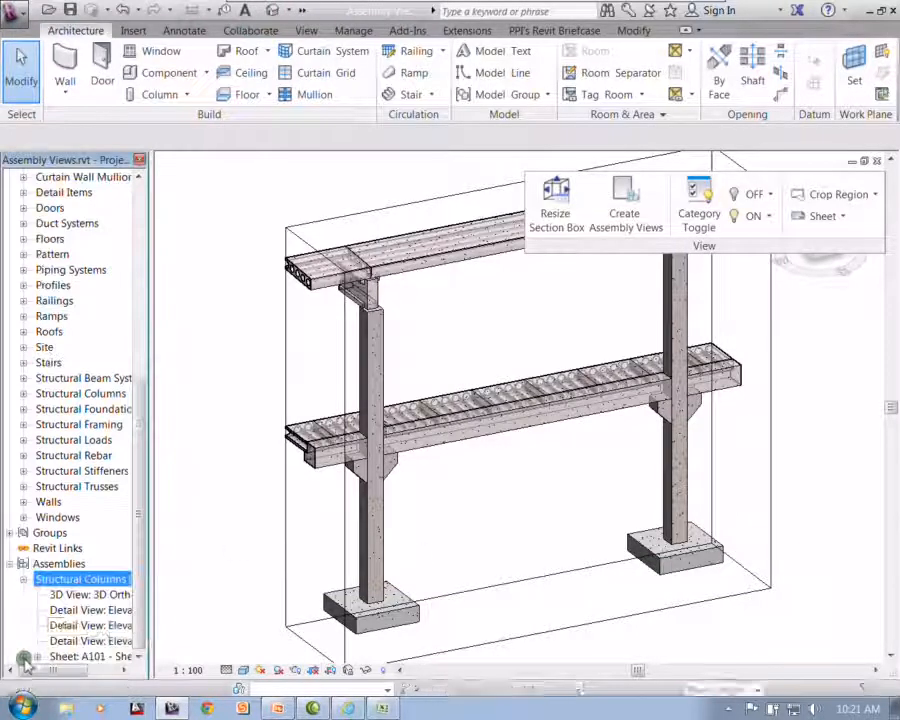
double_click(100, 656)
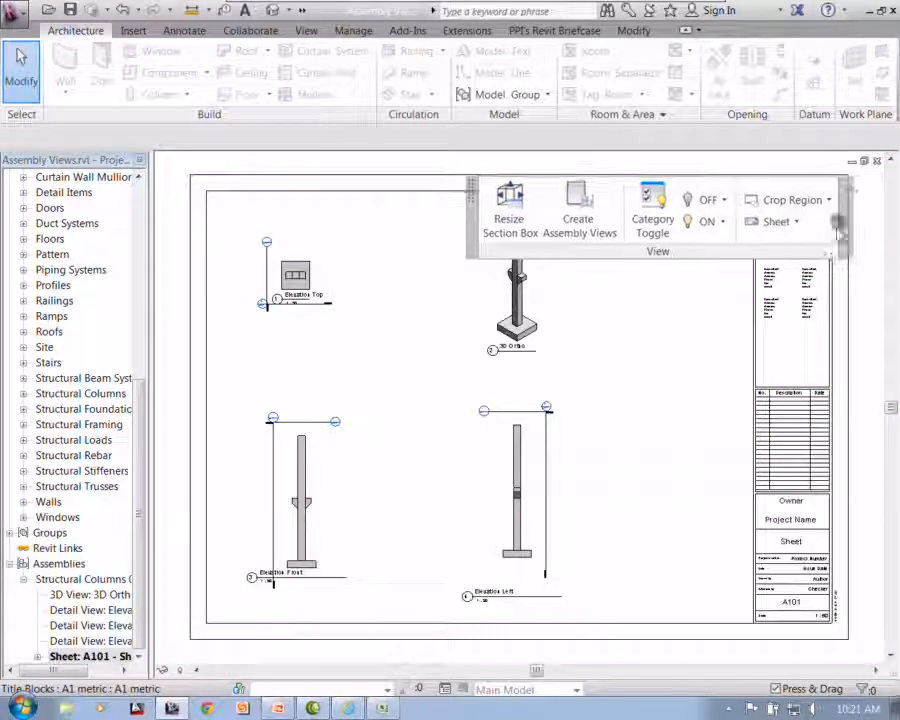
left_click(879, 162)
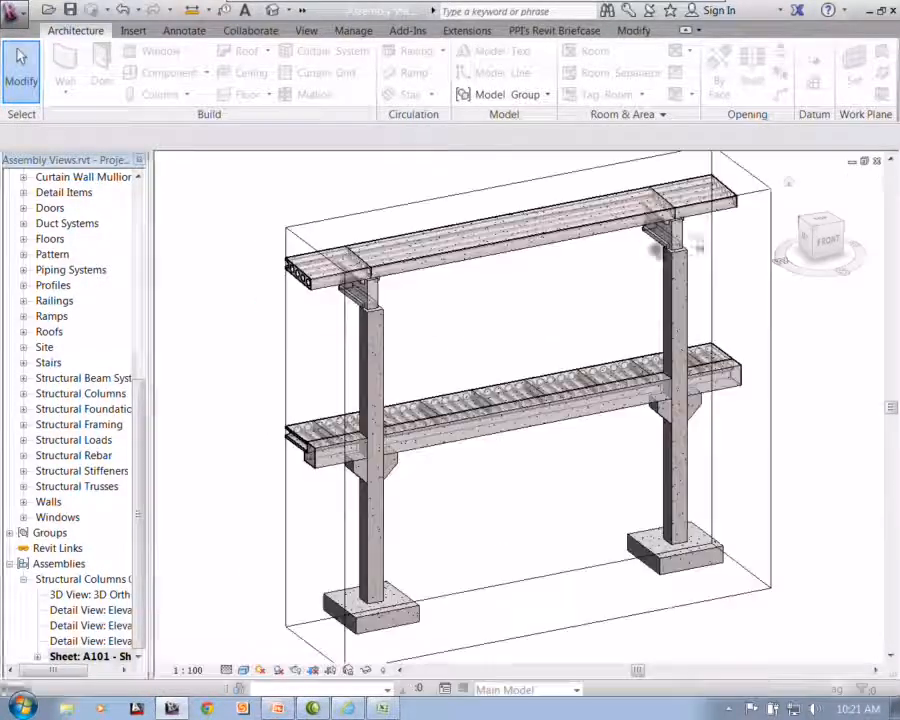
left_click(879, 162)
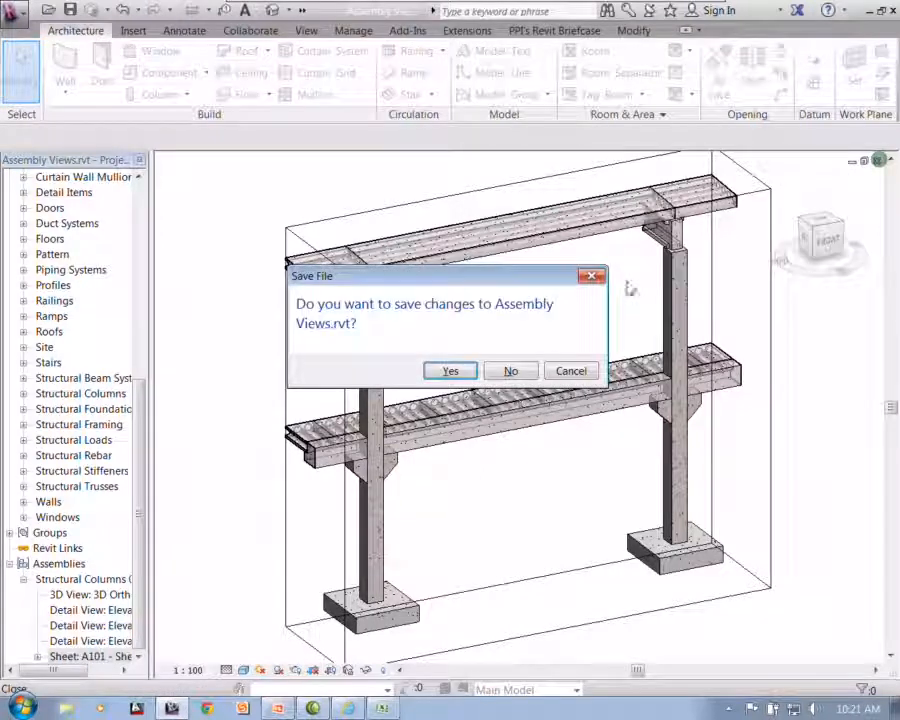
left_click(530, 370)
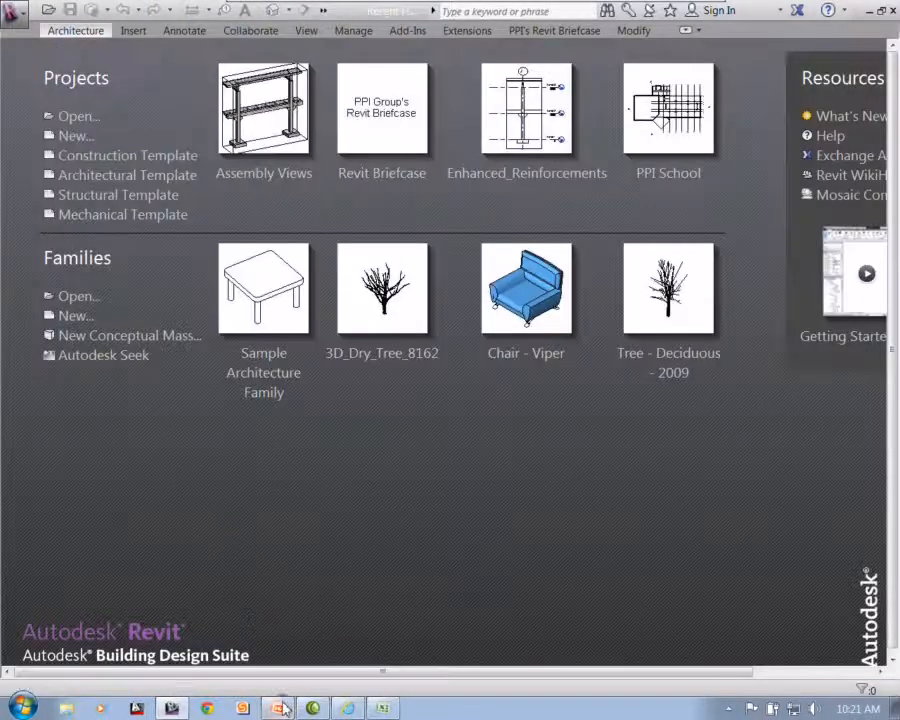
Switch to PowerPoint and run the slide show from the Revit Briefcase slide to the Modify Tools slide
left_click(279, 708)
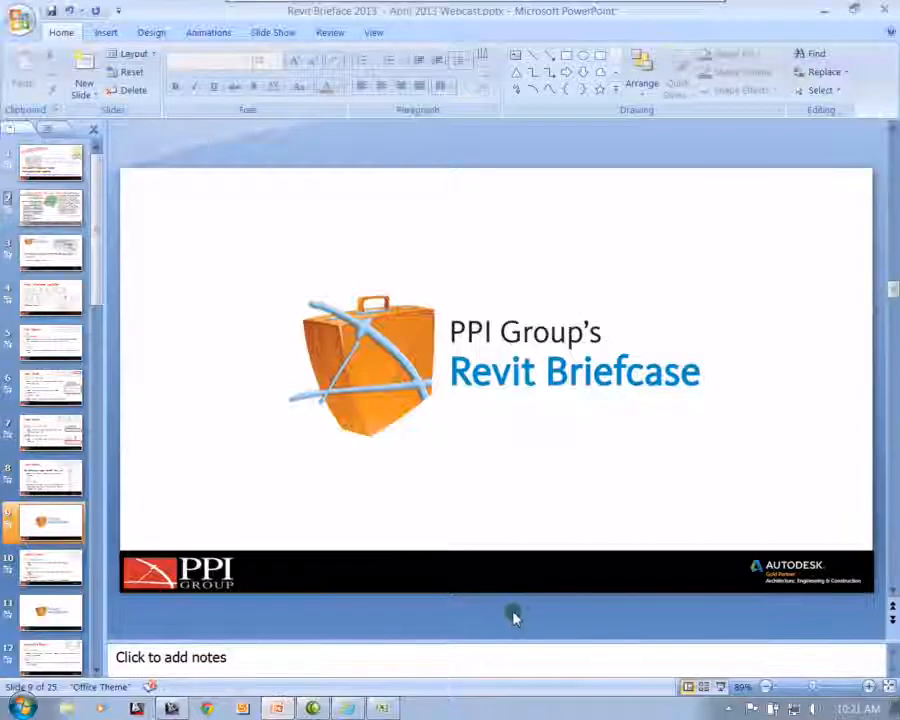
left_click(718, 688)
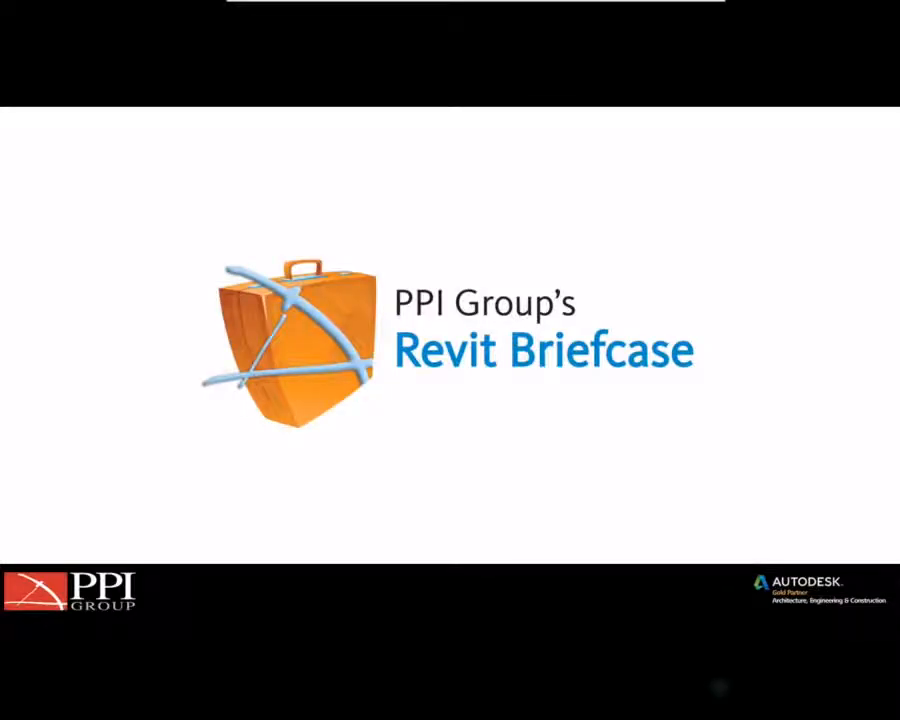
key("Right")
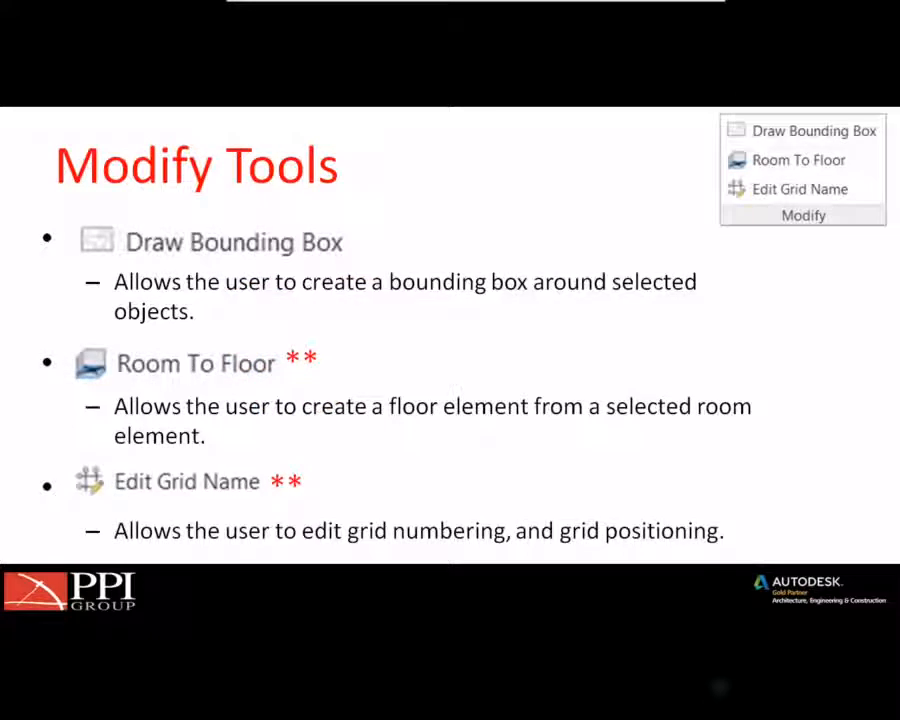
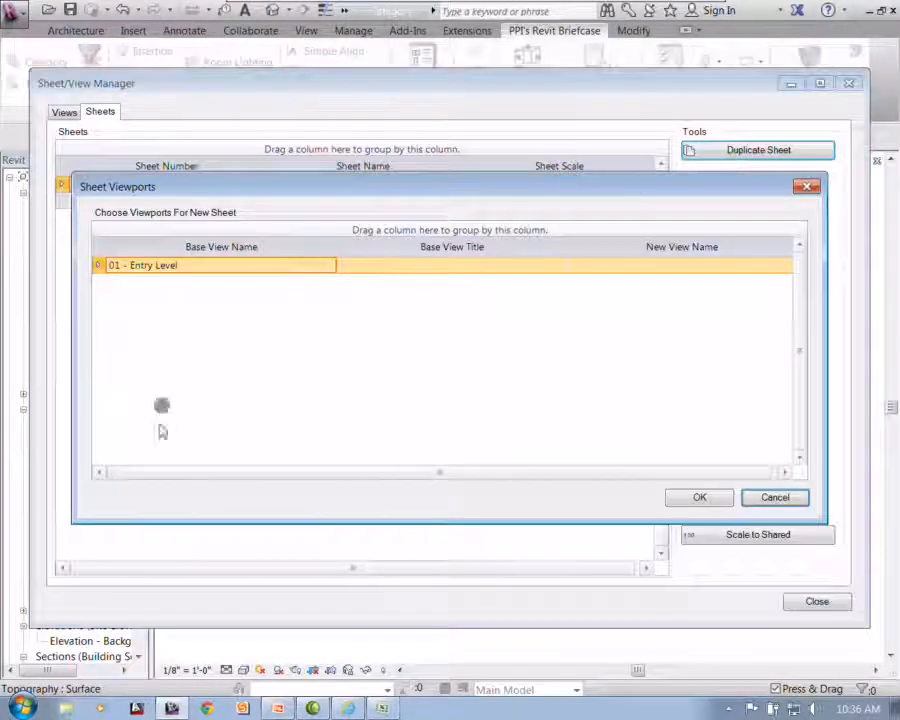
Assign ** - Grid [Floor Plan] as the new view for the 01 - Entry Level viewport, finish duplicating the sheet, and close the Sheet/View Manager
left_click(775, 266)
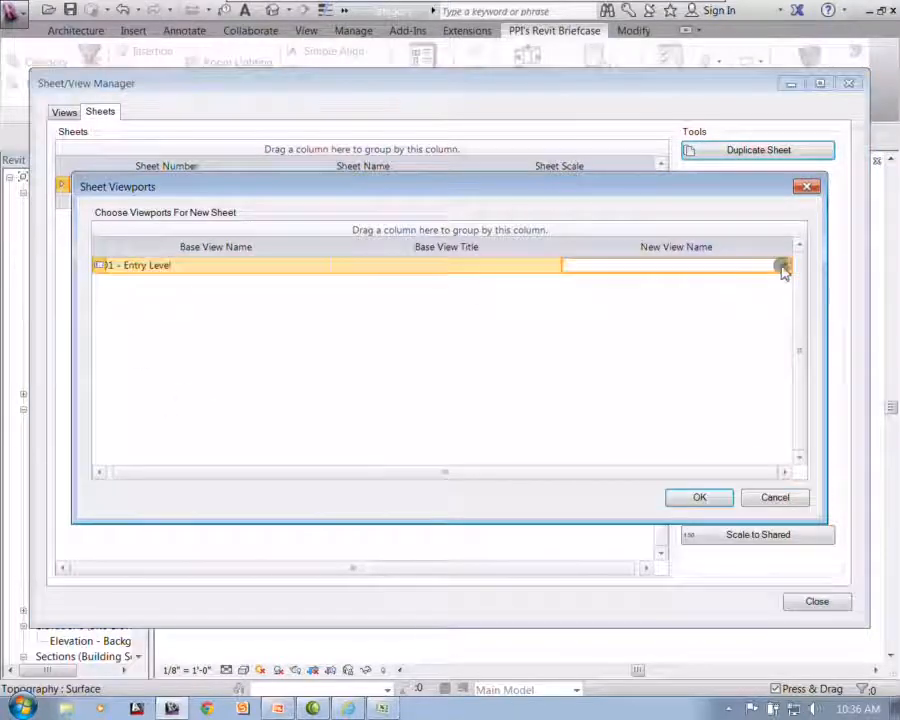
left_click(785, 266)
left_click(683, 303)
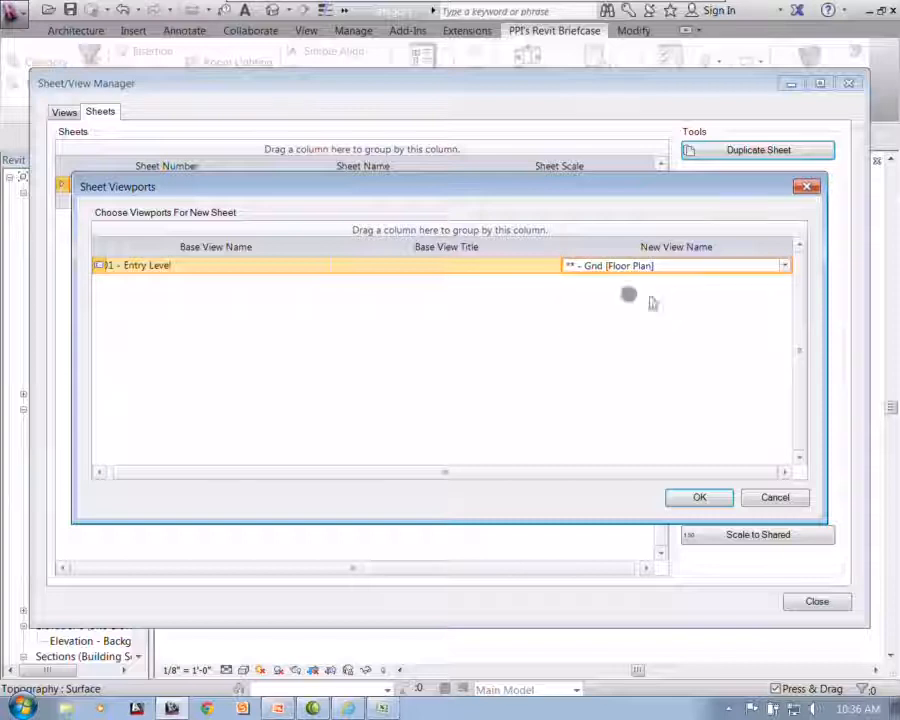
left_click(712, 509)
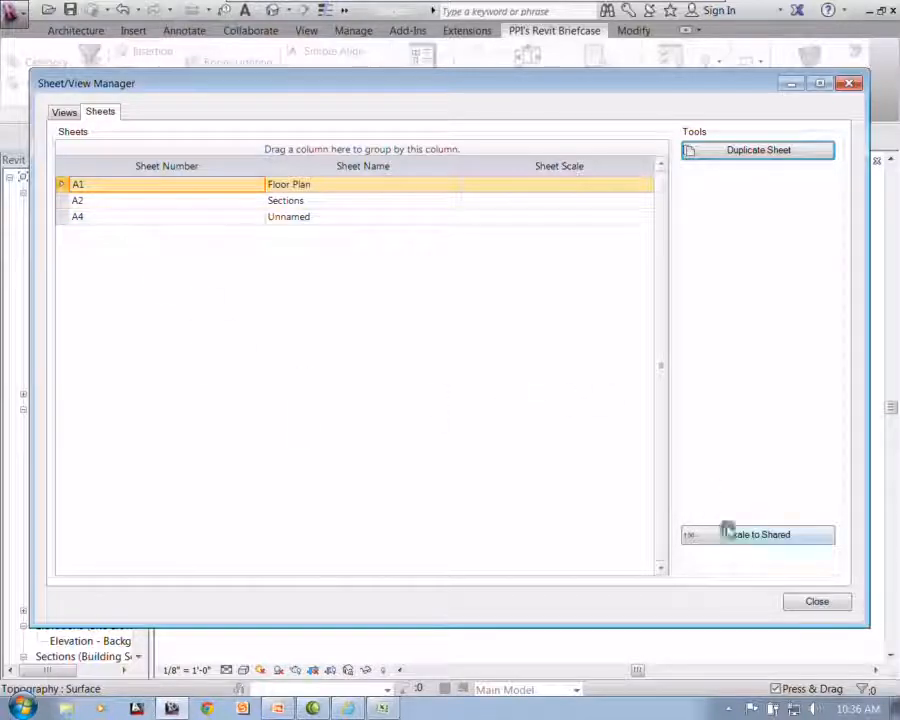
left_click(817, 604)
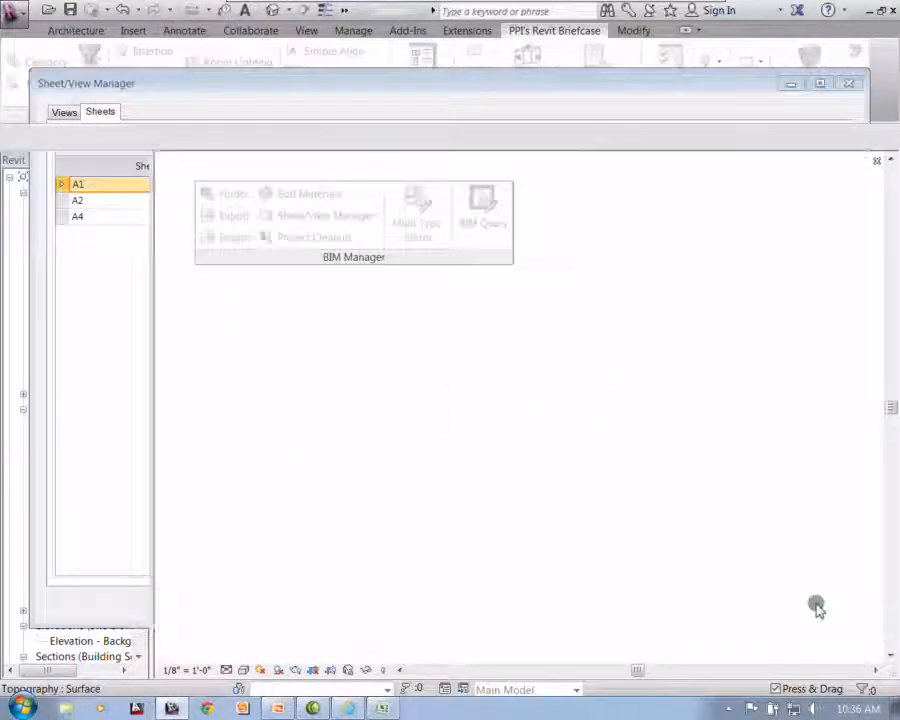
Open the duplicated sheet A4 - Unnamed from the project browser, shift its floor plan viewport slightly to the right, and close the sheet view
left_click_drag(140, 405, 143, 697)
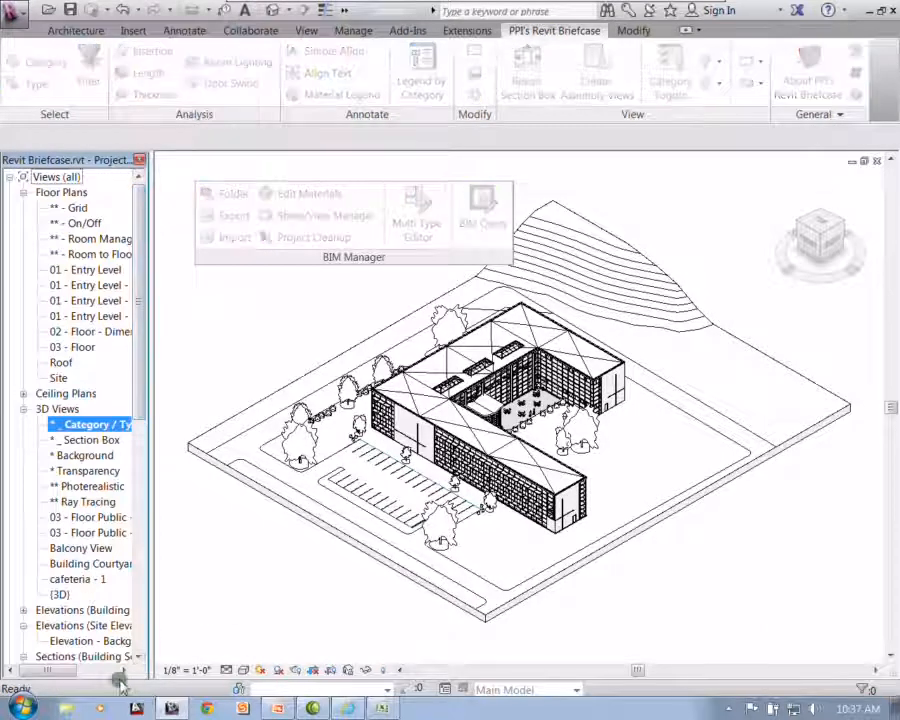
left_click(140, 640)
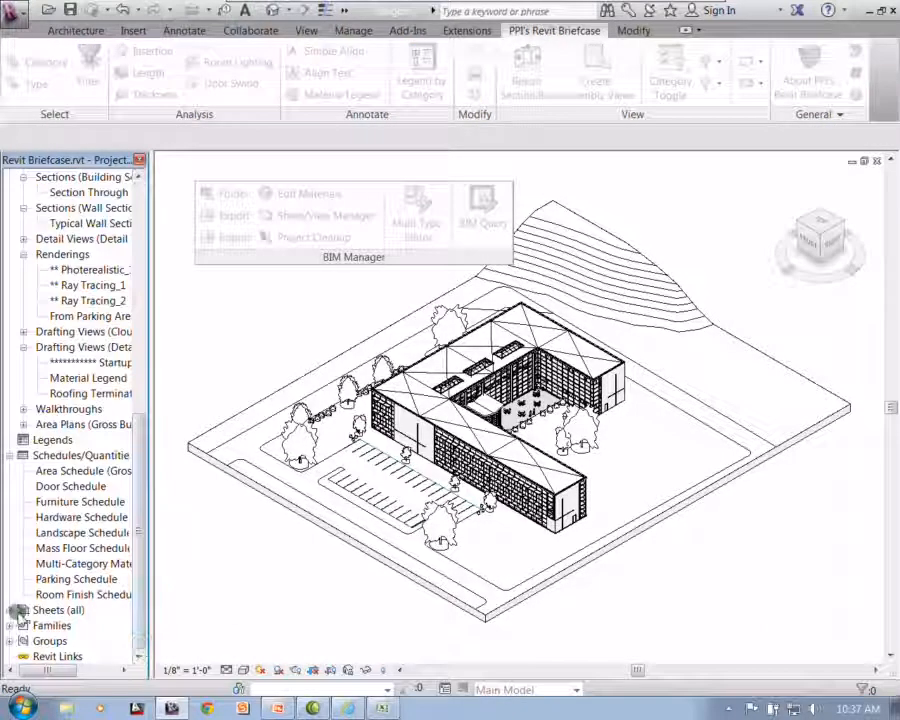
left_click(10, 610)
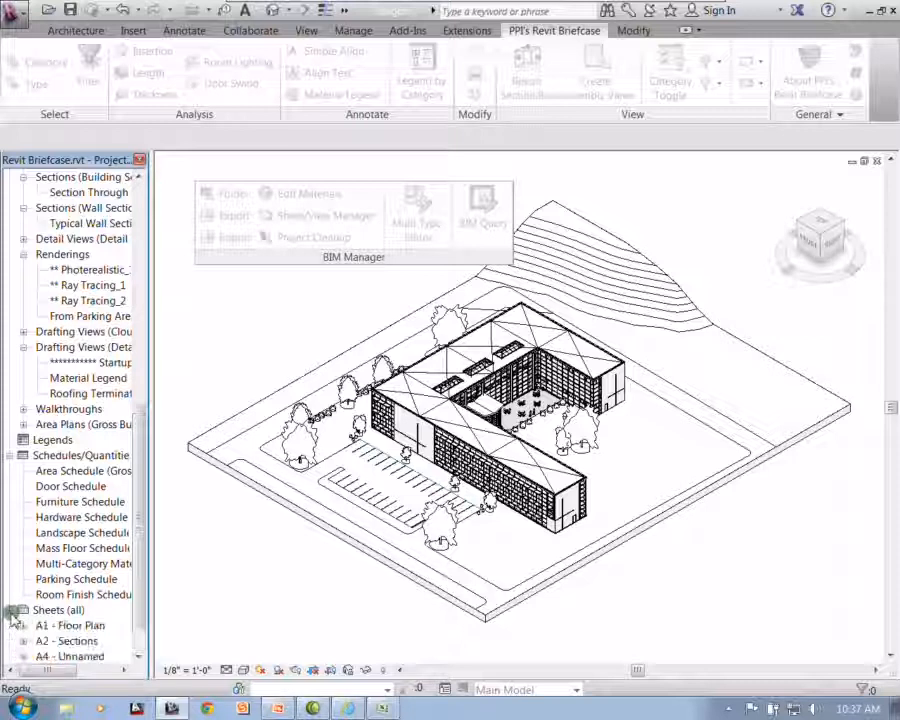
left_click(96, 657)
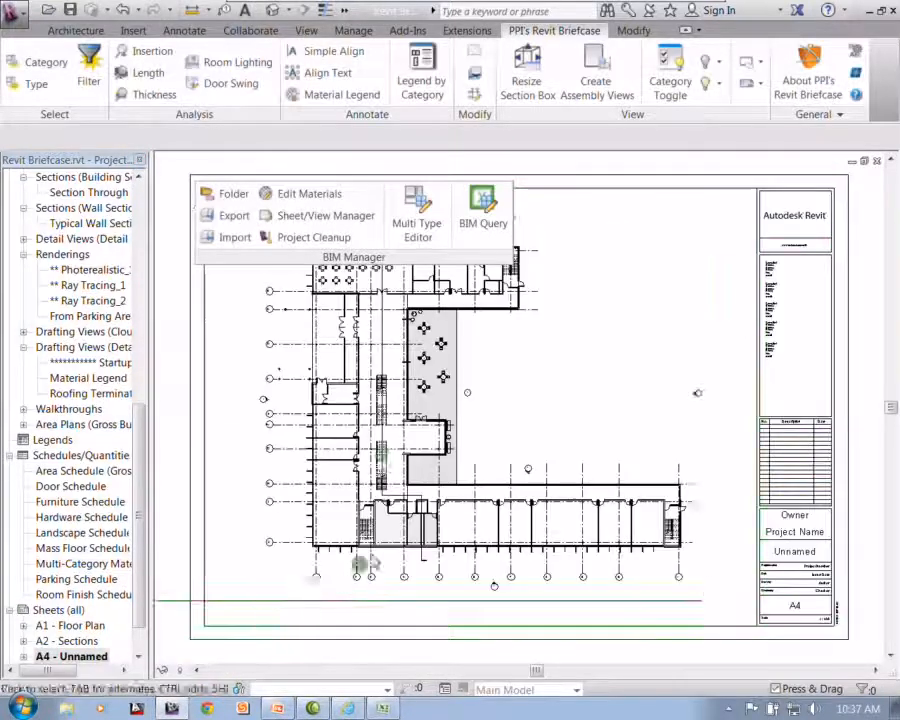
left_click_drag(345, 422, 366, 422)
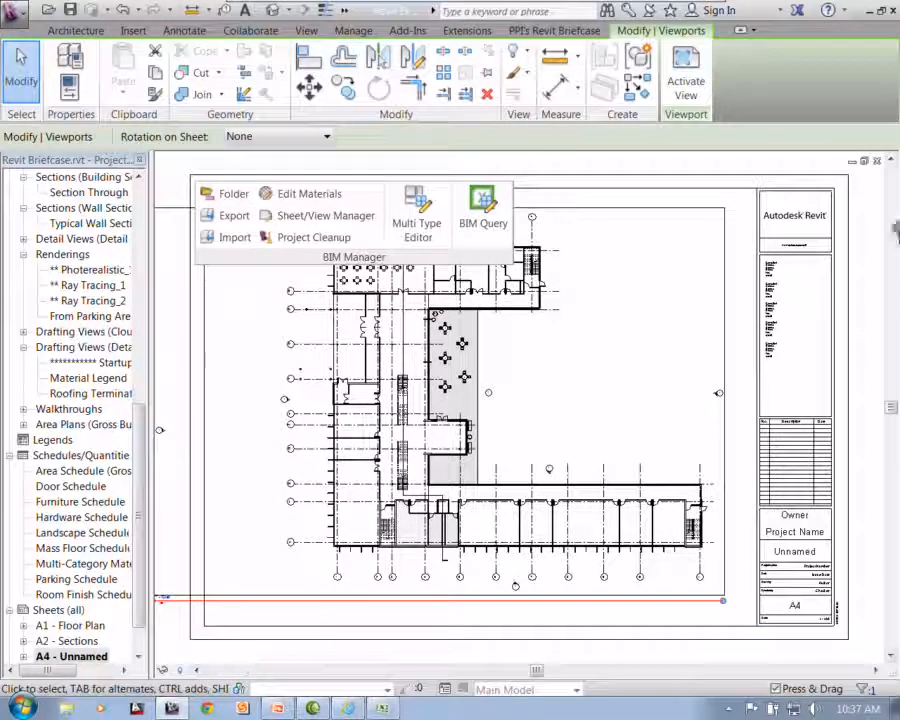
left_click(878, 162)
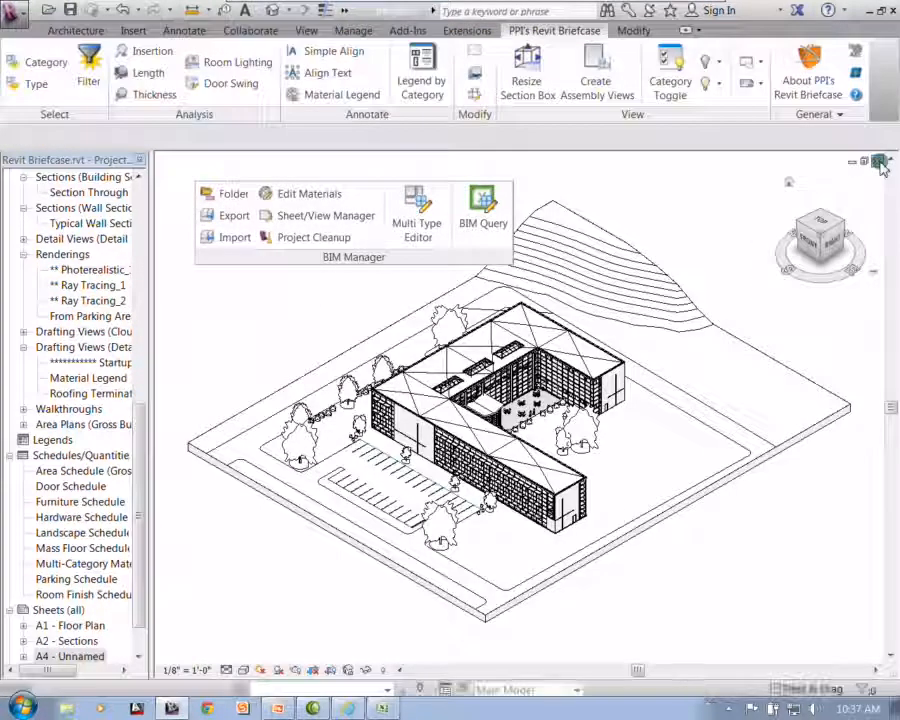
Renumber the sheets in the Sheet/View Manager: Floor Plan as A101, Sections as A501 and Unnamed as A102
left_click(352, 216)
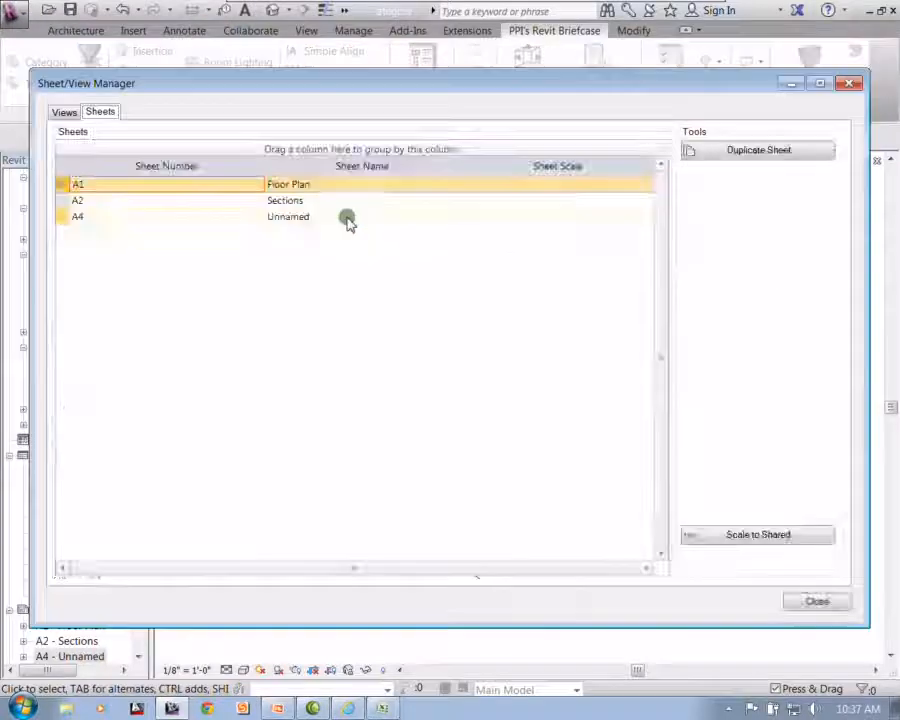
left_click(174, 186)
left_click(174, 186)
type("01")
double_click(191, 200)
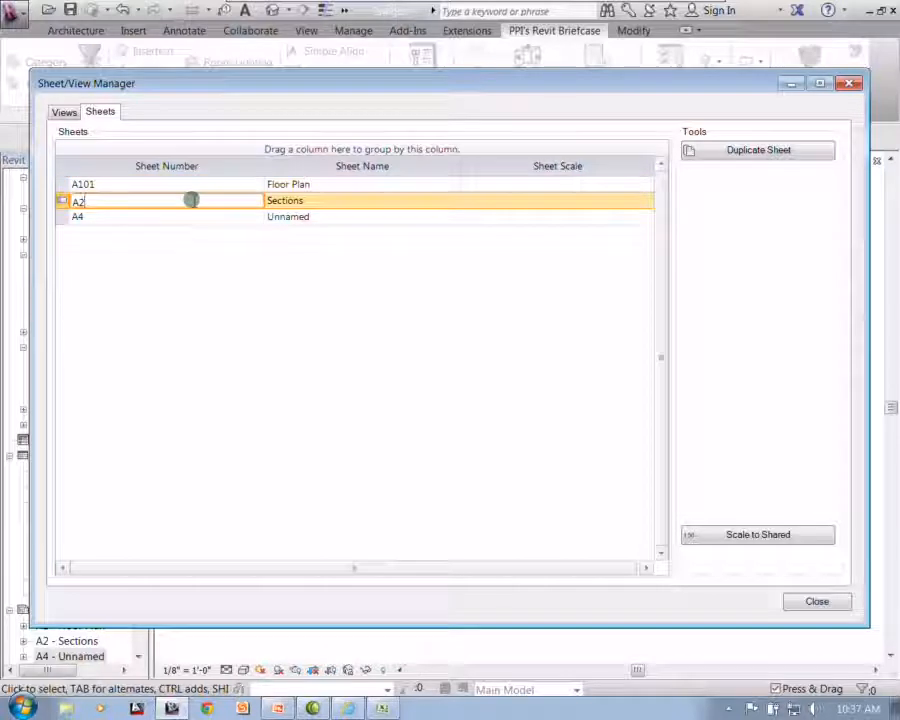
type("A301")
double_click(198, 216)
type("A")
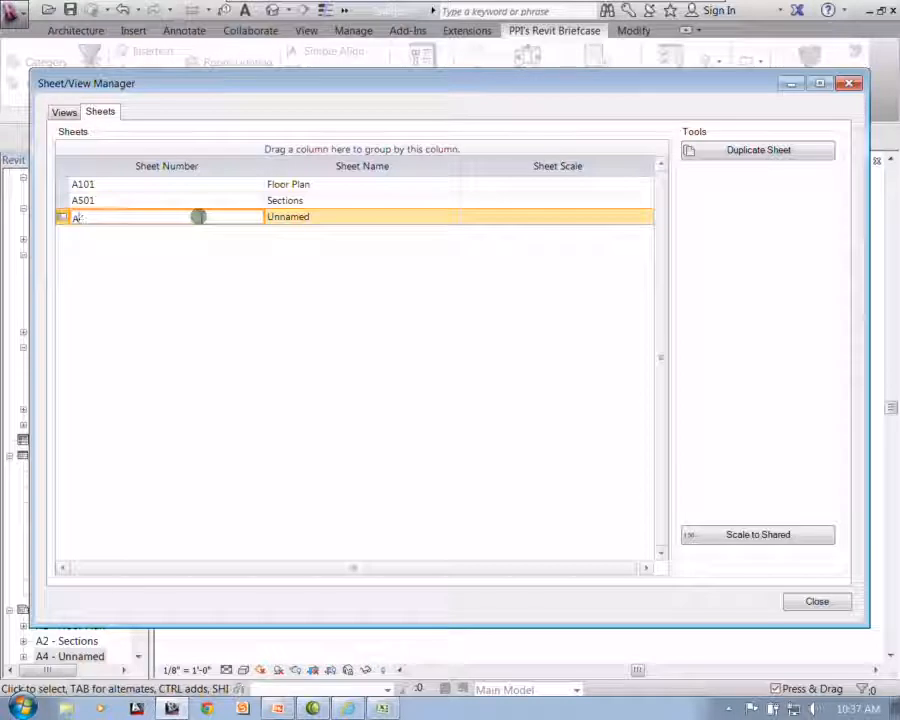
Rename sheet A102 as Floor Plan, close the Sheet/View Manager, and check the sheet in the project browser
left_click(337, 224)
left_click(337, 221)
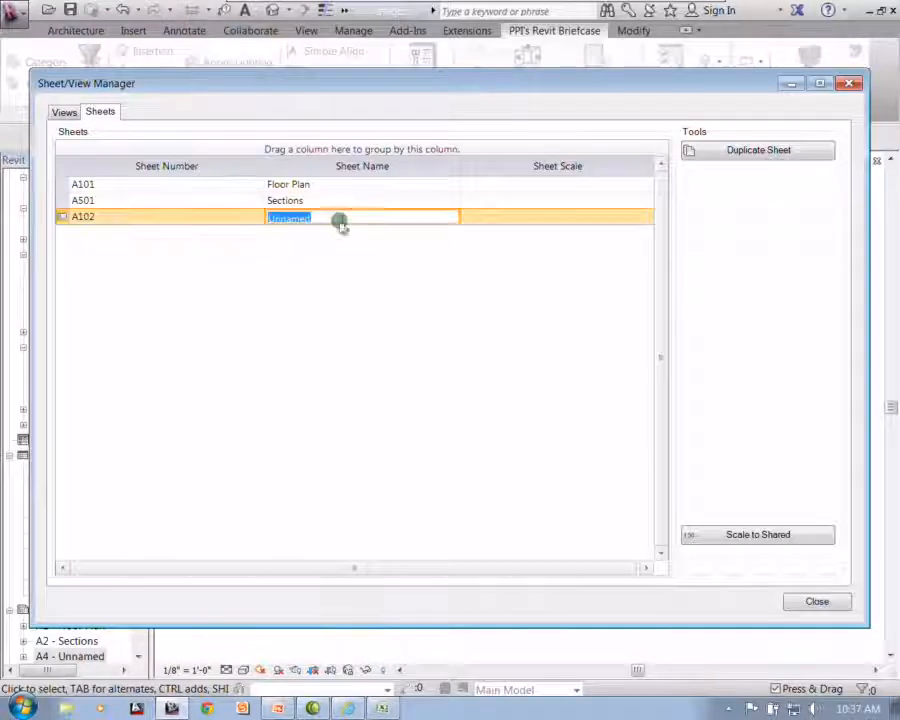
type("F")
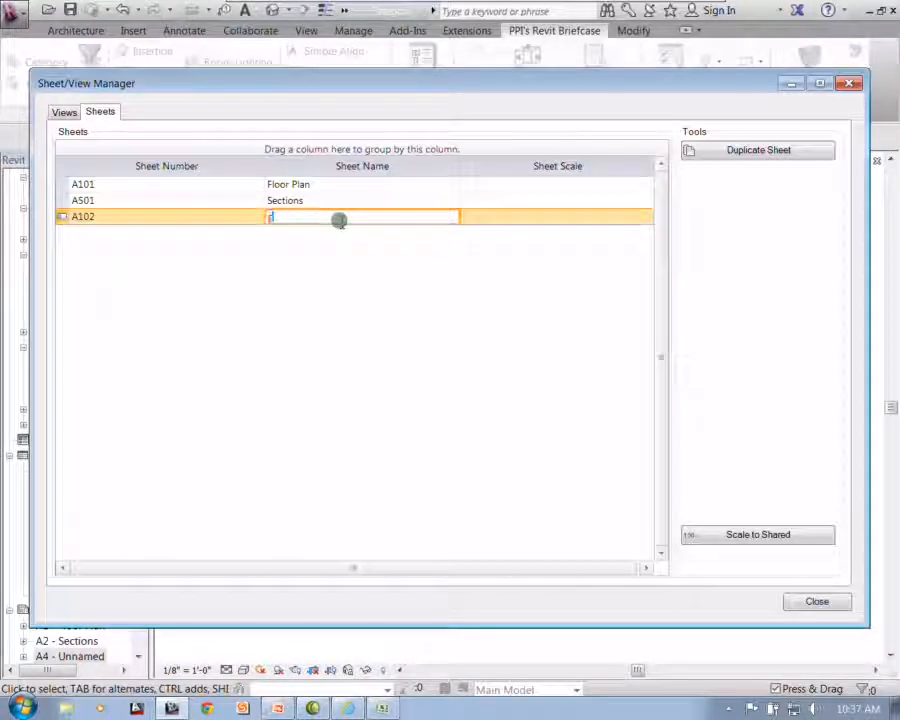
type("loor Plan")
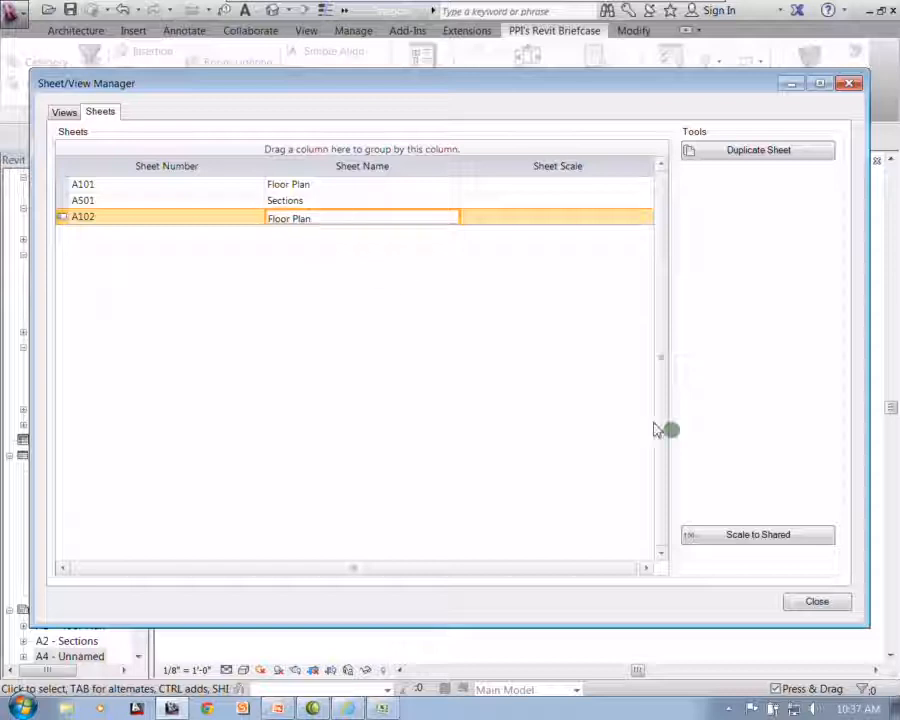
left_click(812, 602)
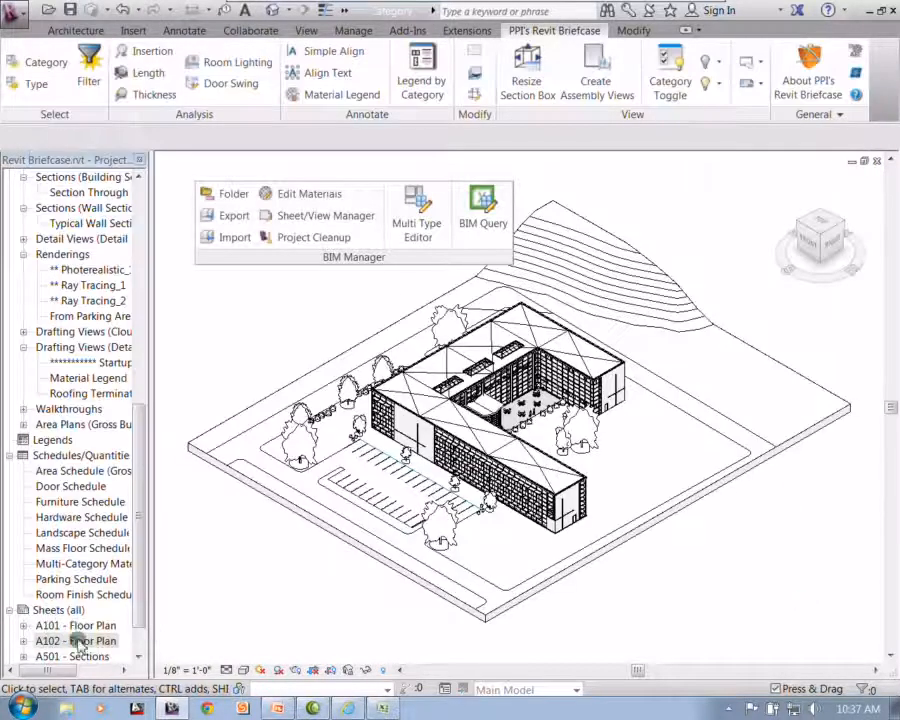
double_click(85, 646)
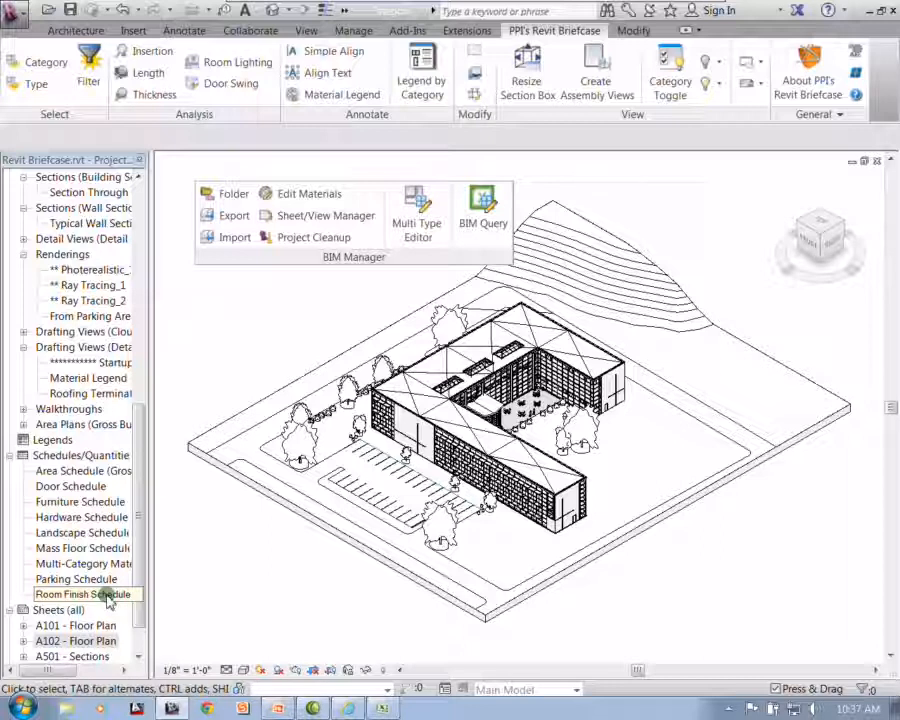
Start BIM Query and load the Rooms category from the architecture model categories into the Data Link spreadsheet
left_click(482, 229)
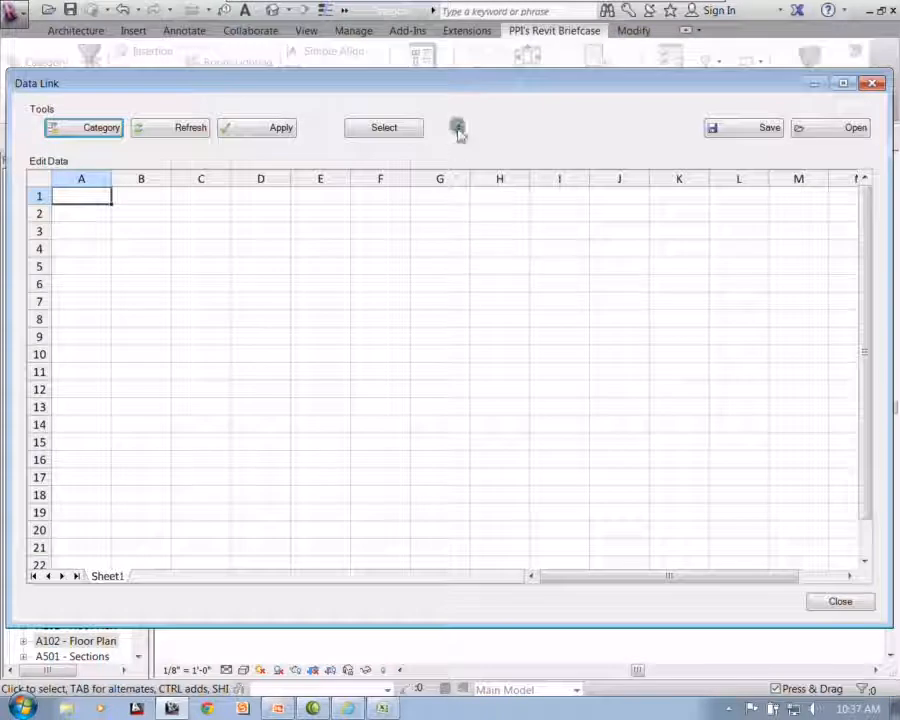
left_click_drag(456, 88, 460, 47)
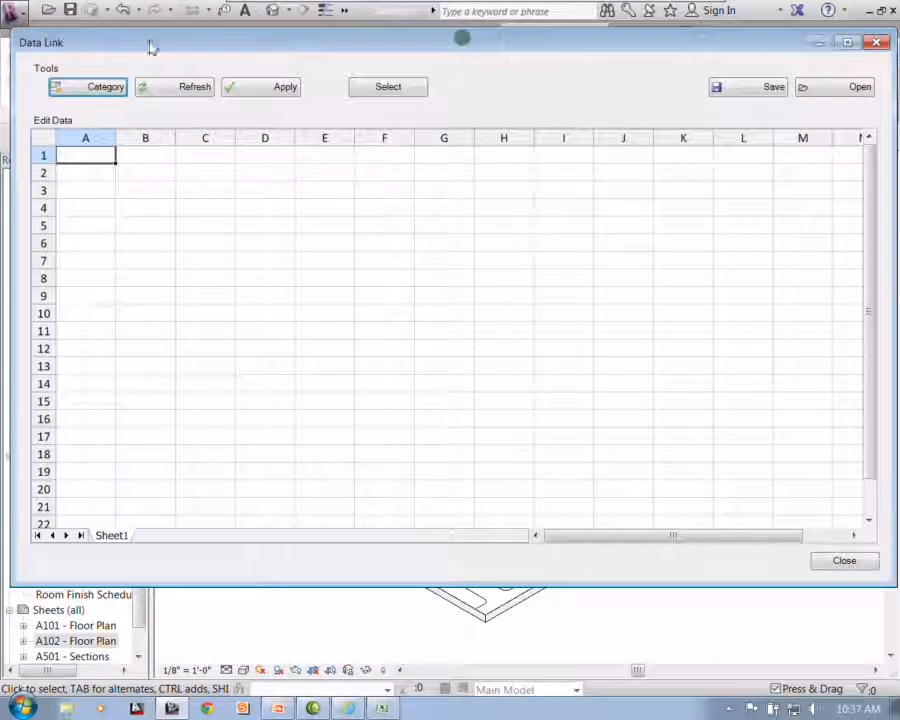
left_click(84, 99)
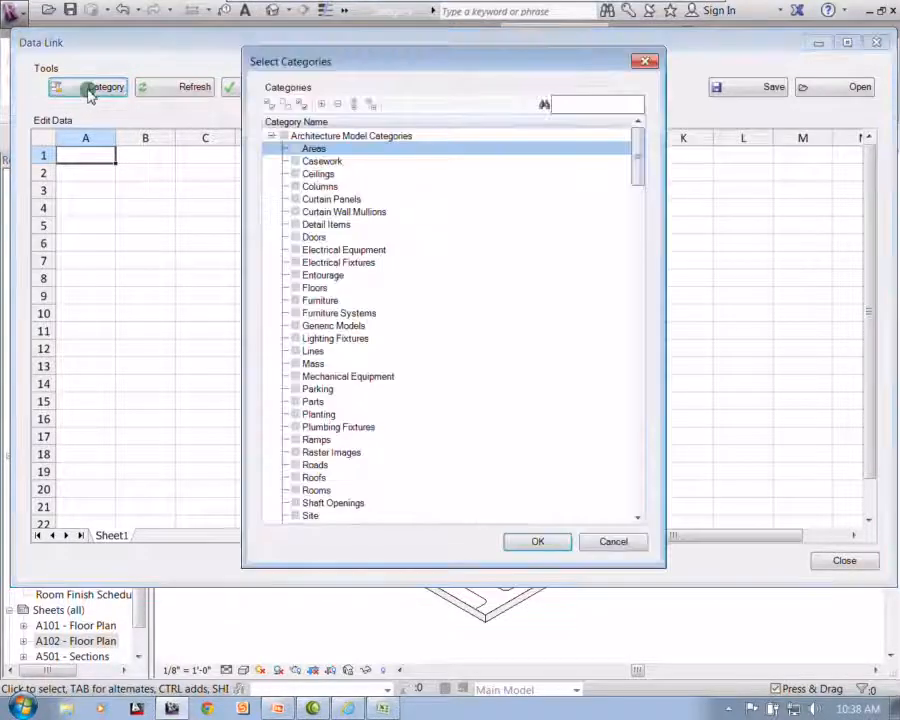
left_click_drag(637, 154, 636, 118)
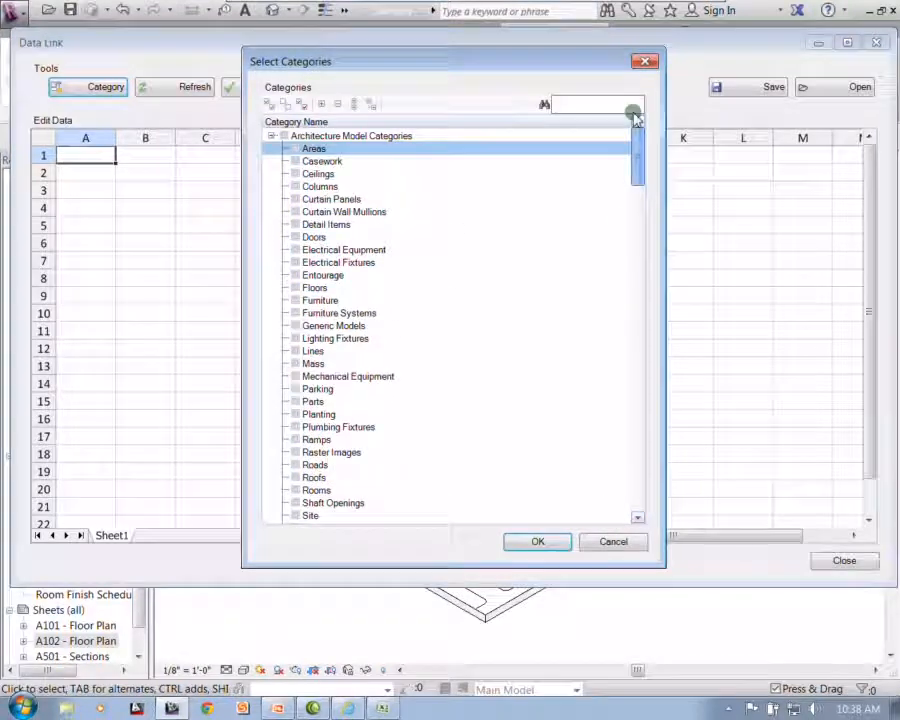
left_click(296, 479)
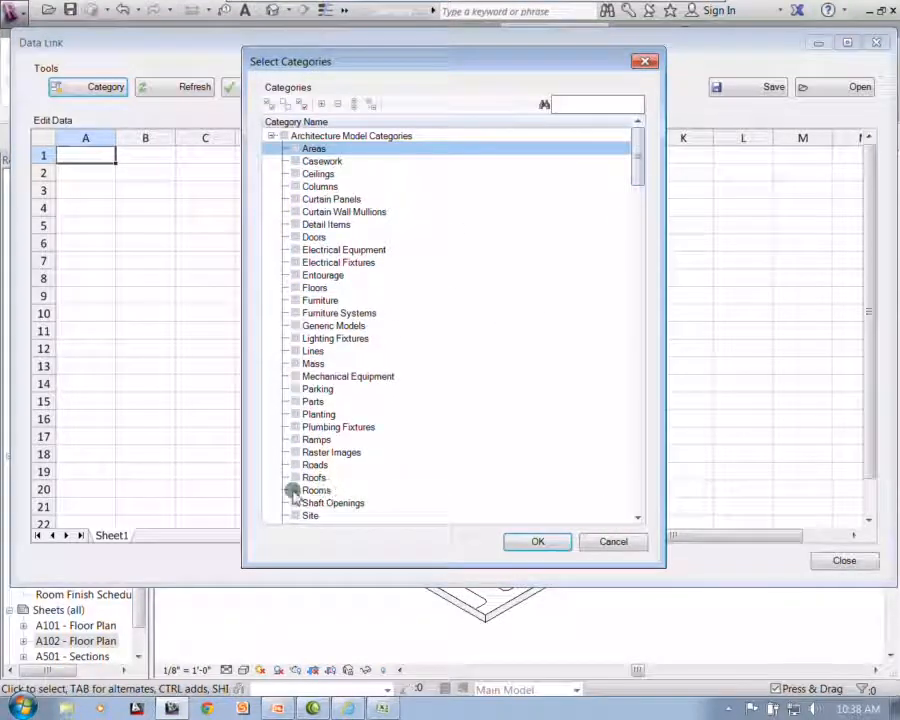
left_click(293, 490)
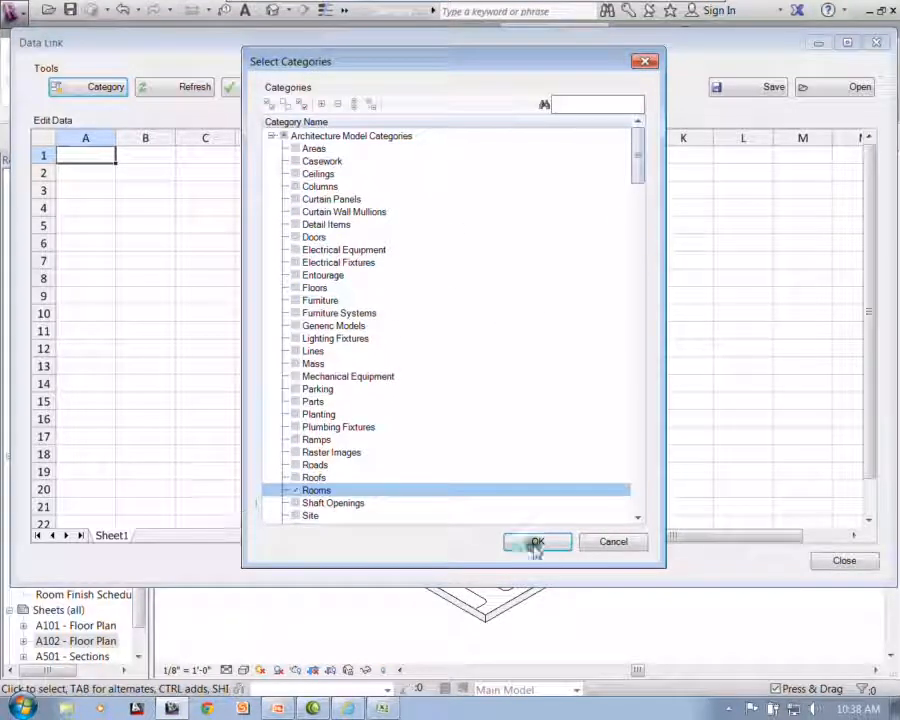
left_click(537, 541)
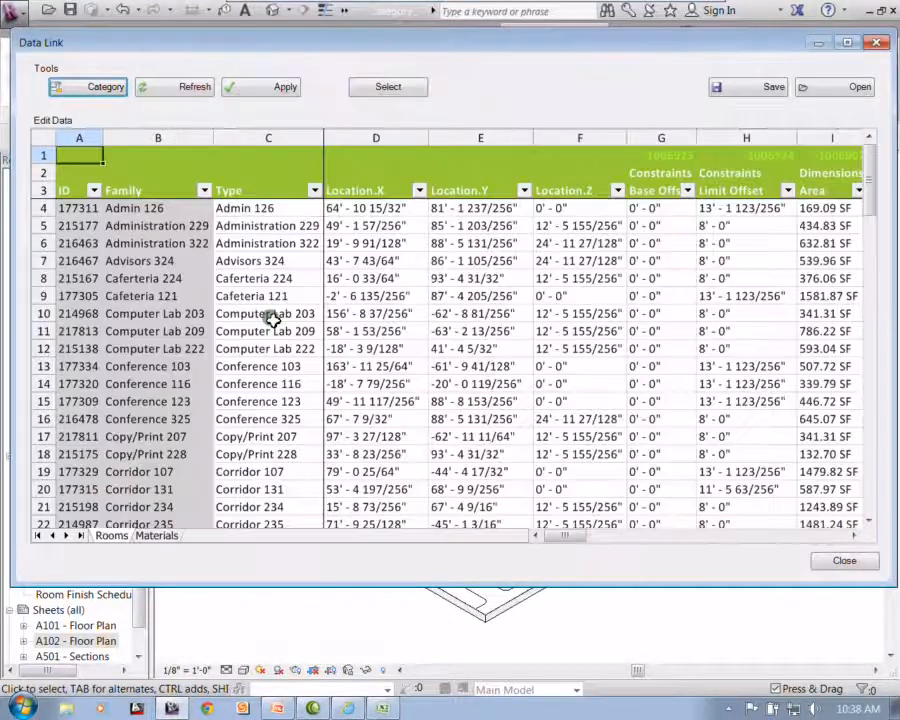
Examine the Materials sheet and the Rooms sheet's parameter columns through to Room Size
left_click(155, 536)
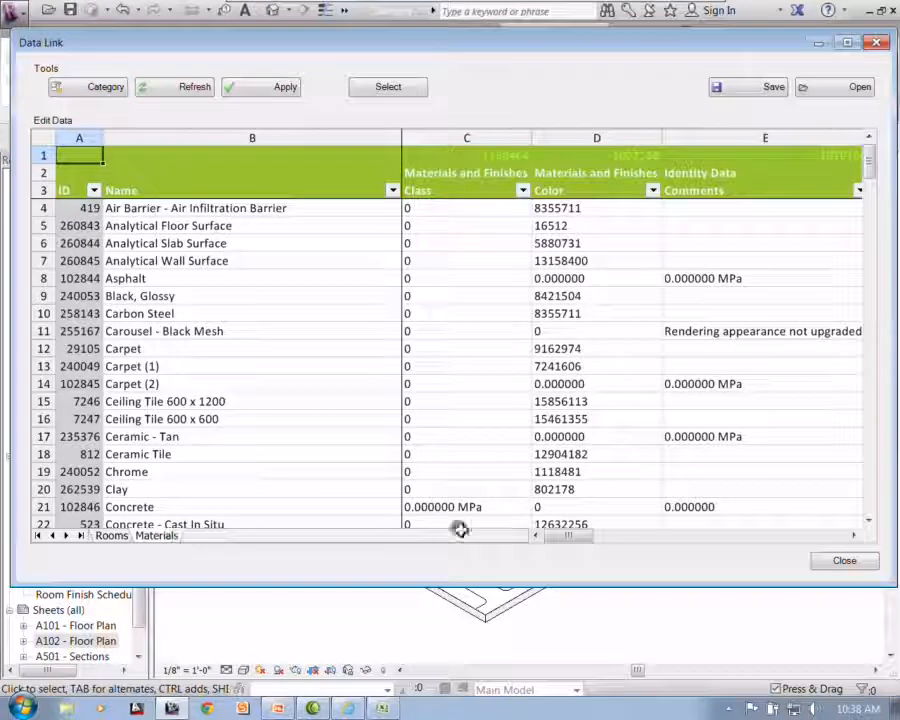
left_click_drag(573, 535, 20, 536)
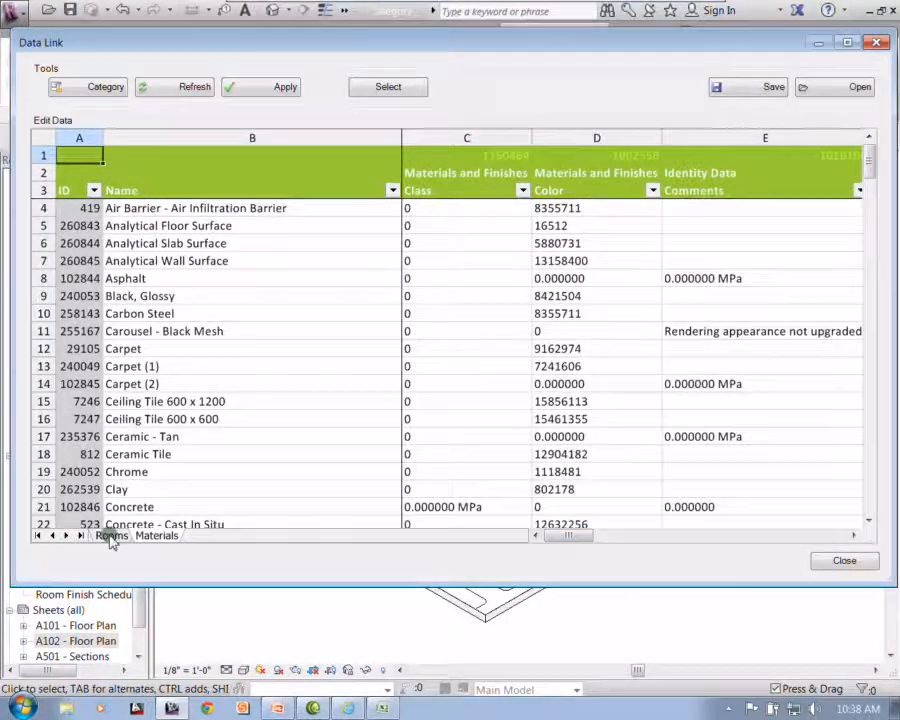
left_click(112, 536)
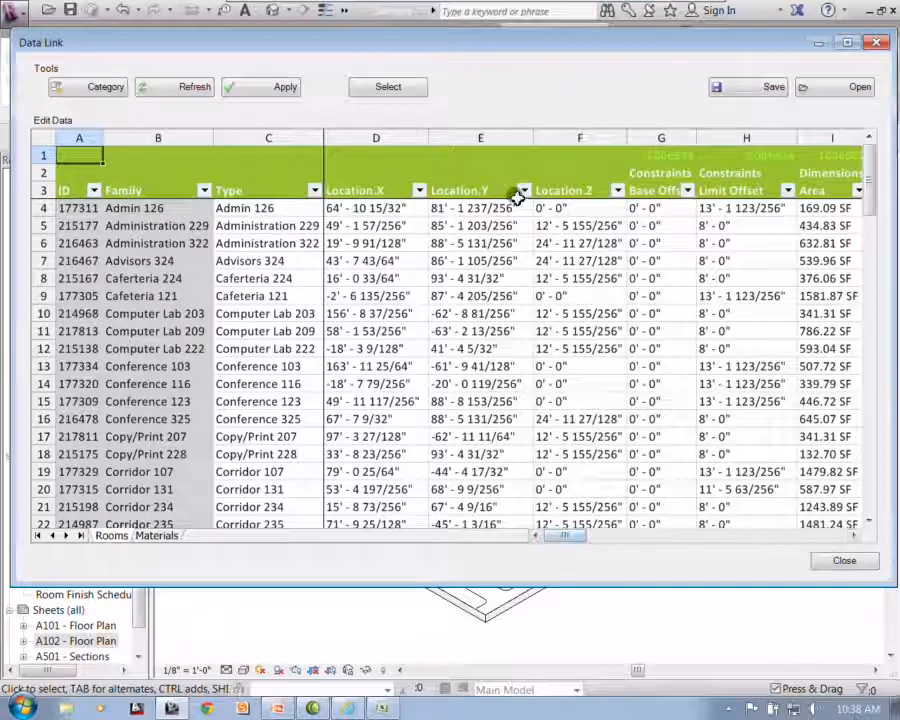
left_click(845, 537)
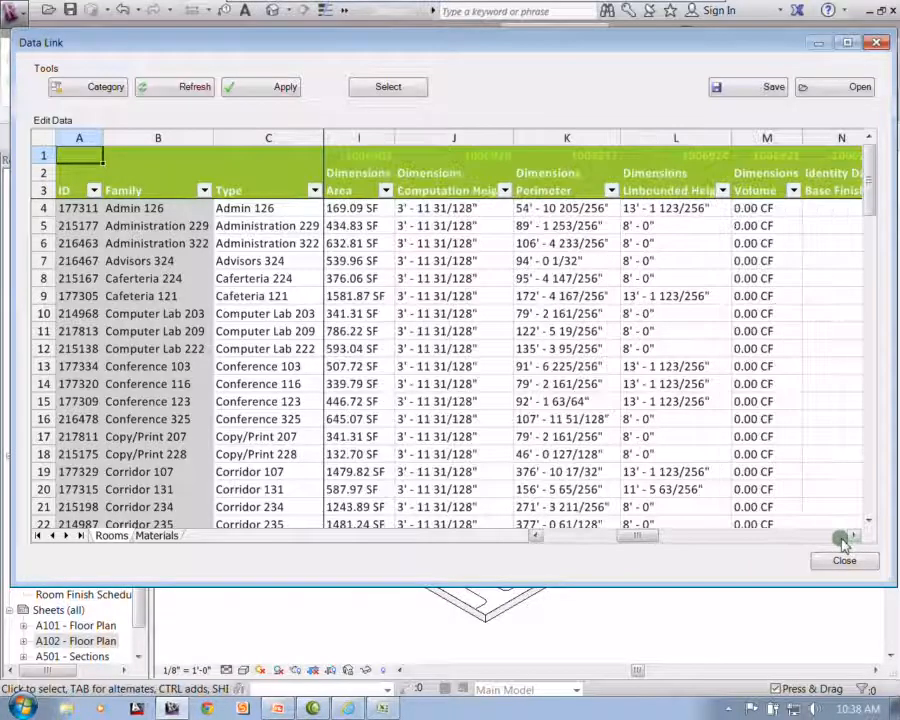
left_click(840, 537)
key("ctrl")
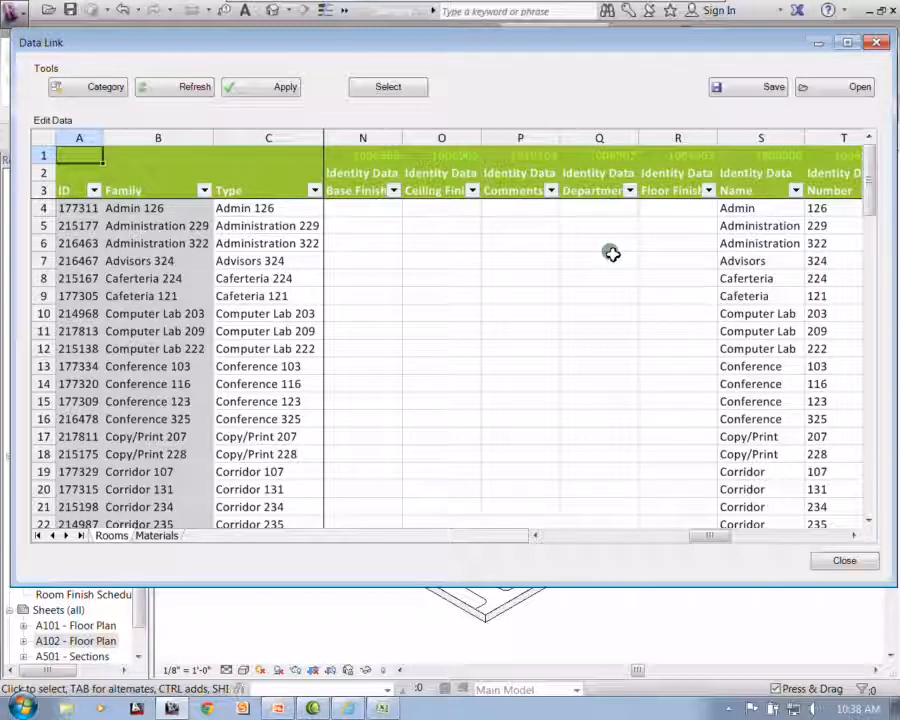
left_click_drag(717, 538, 830, 547)
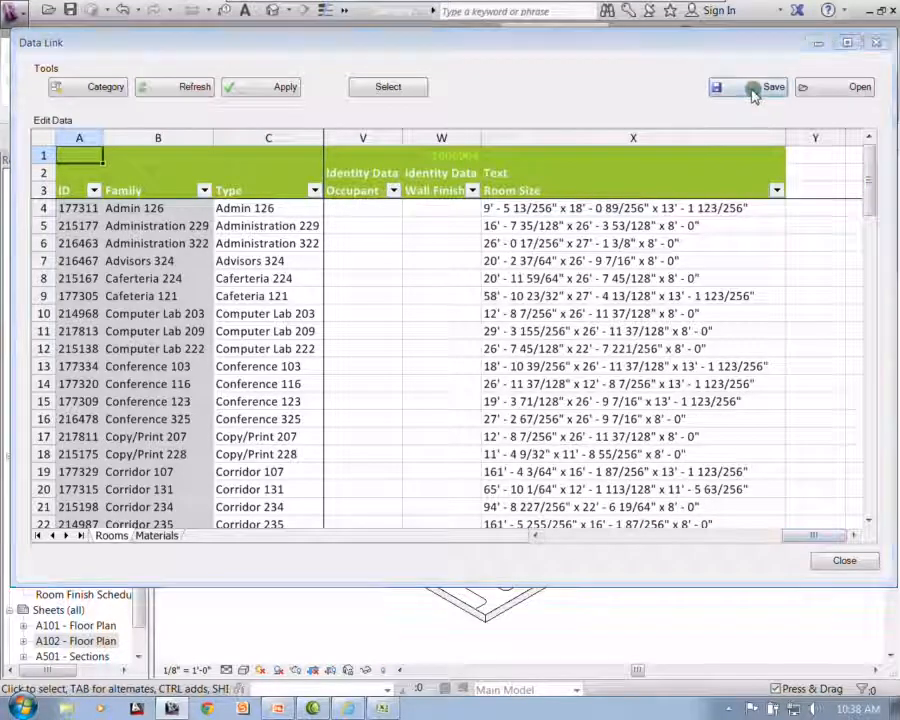
Save the room data to Excel as demo rooms.xls in the _PPI Group Briefcase Demo folder, replacing the existing file
left_click(753, 92)
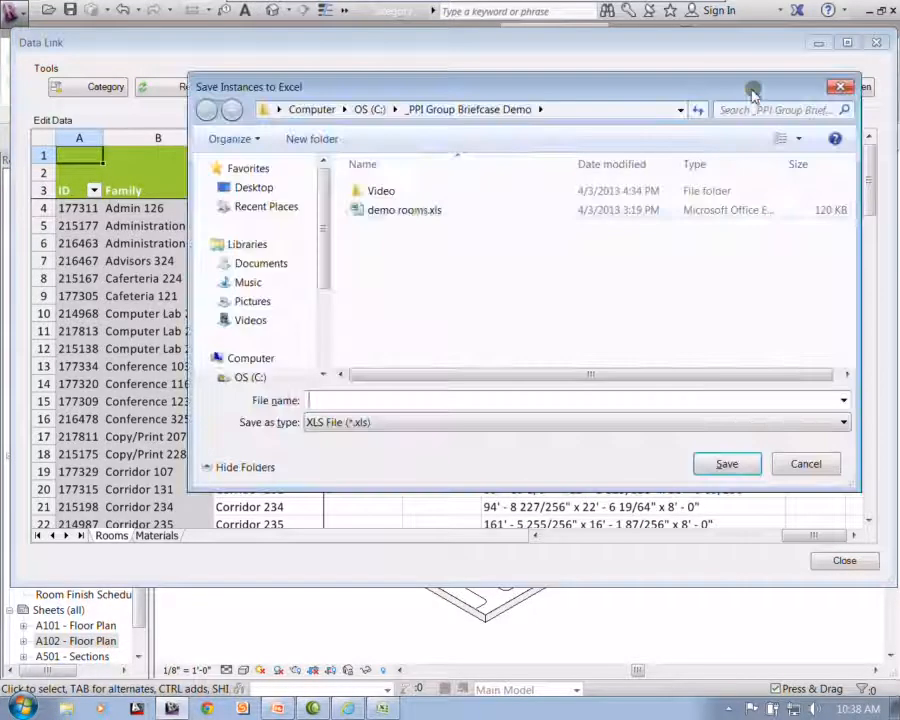
left_click(718, 466)
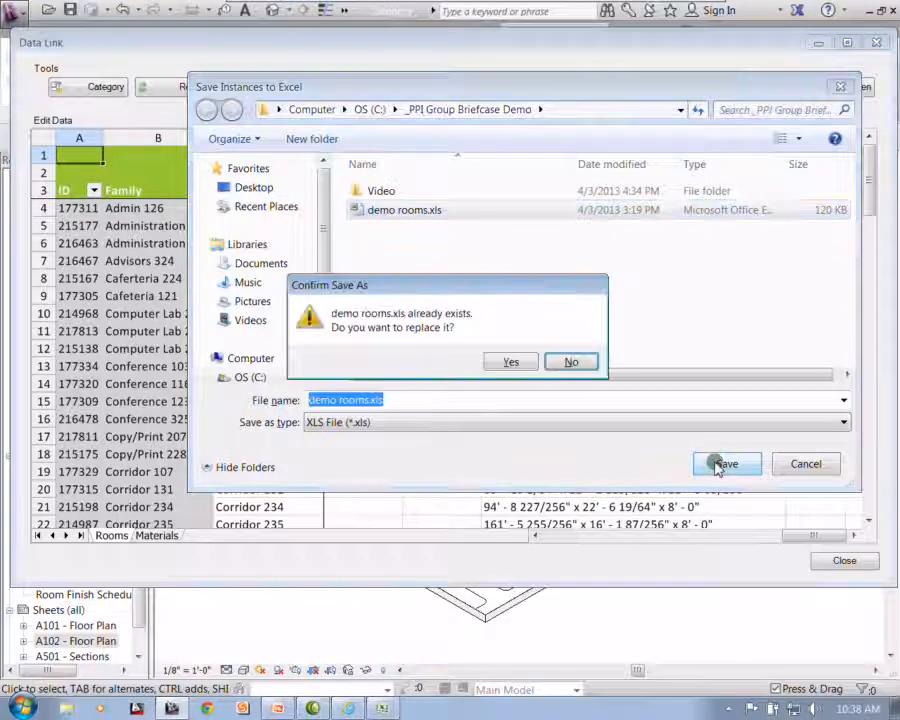
left_click(524, 362)
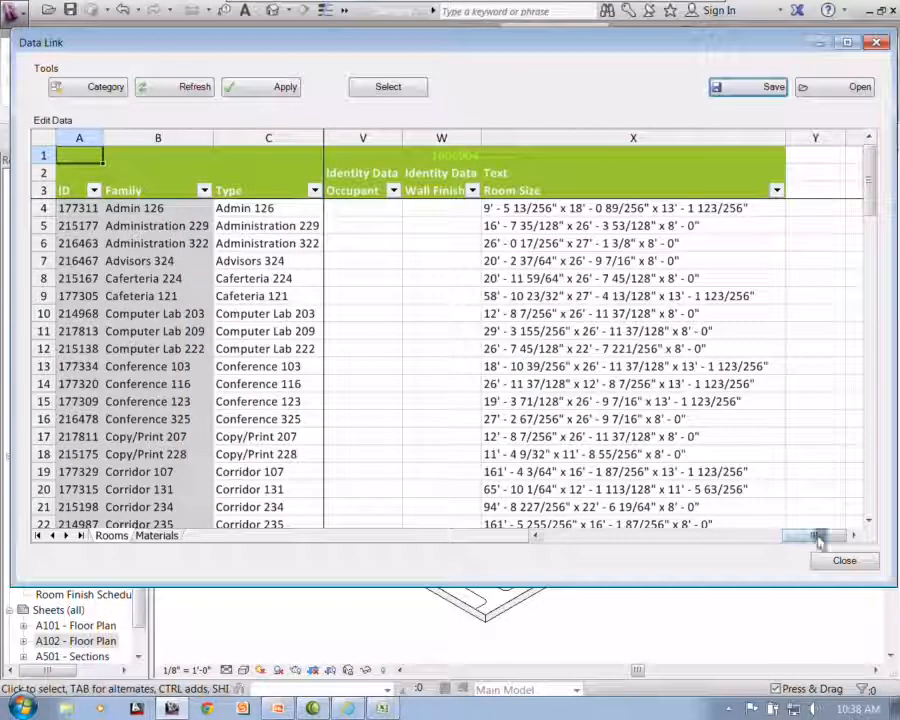
Close the Data Link window and open the Room Finish Schedule
left_click(844, 560)
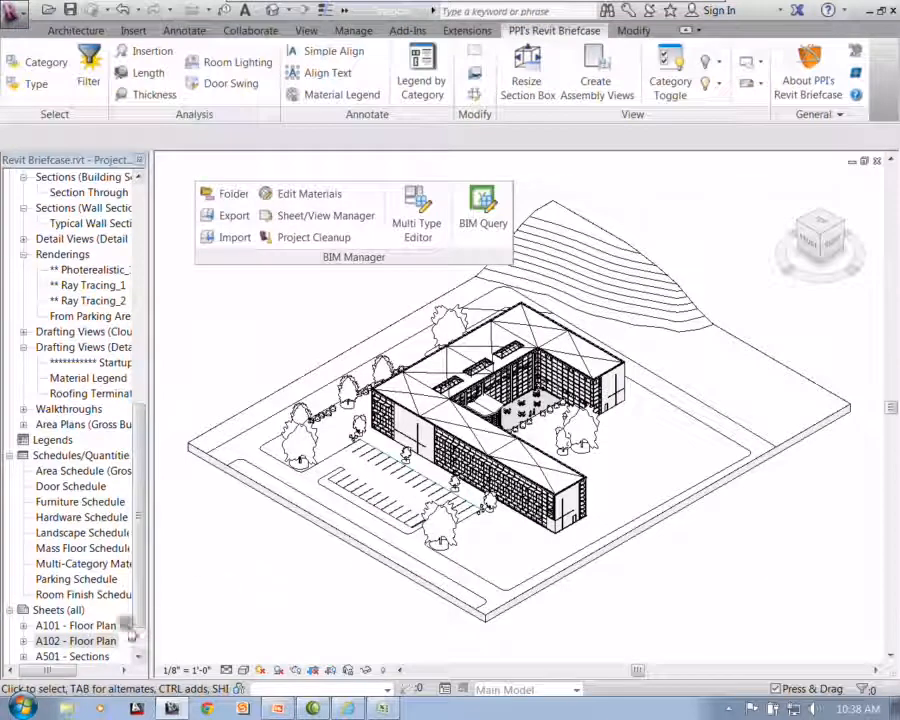
double_click(124, 595)
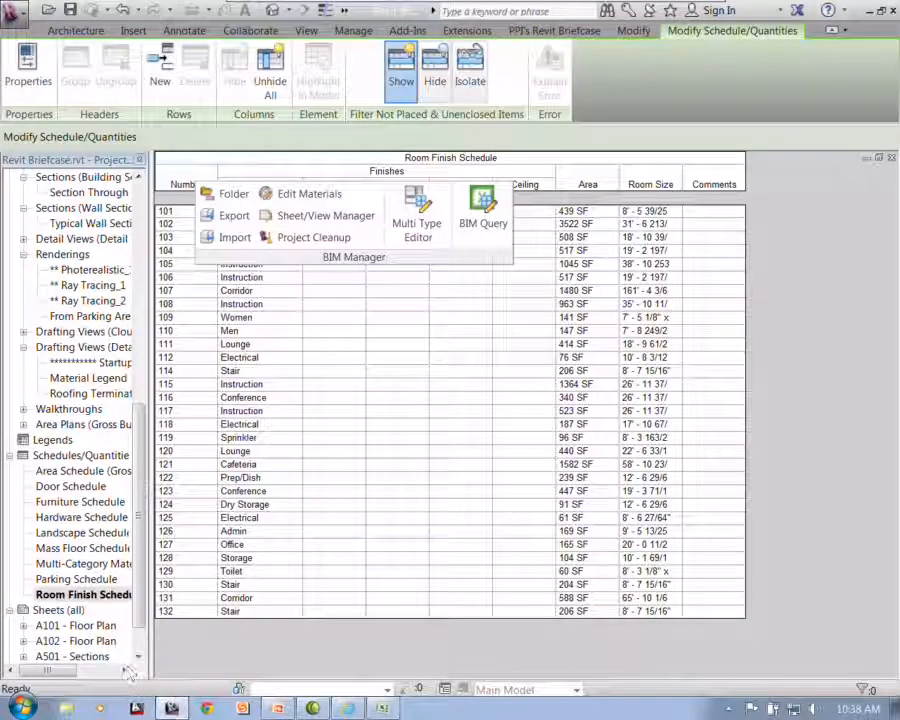
Switch to Excel and open demo rooms.xls from the _PPI Group Briefcase Demo folder on the C: drive
left_click(382, 708)
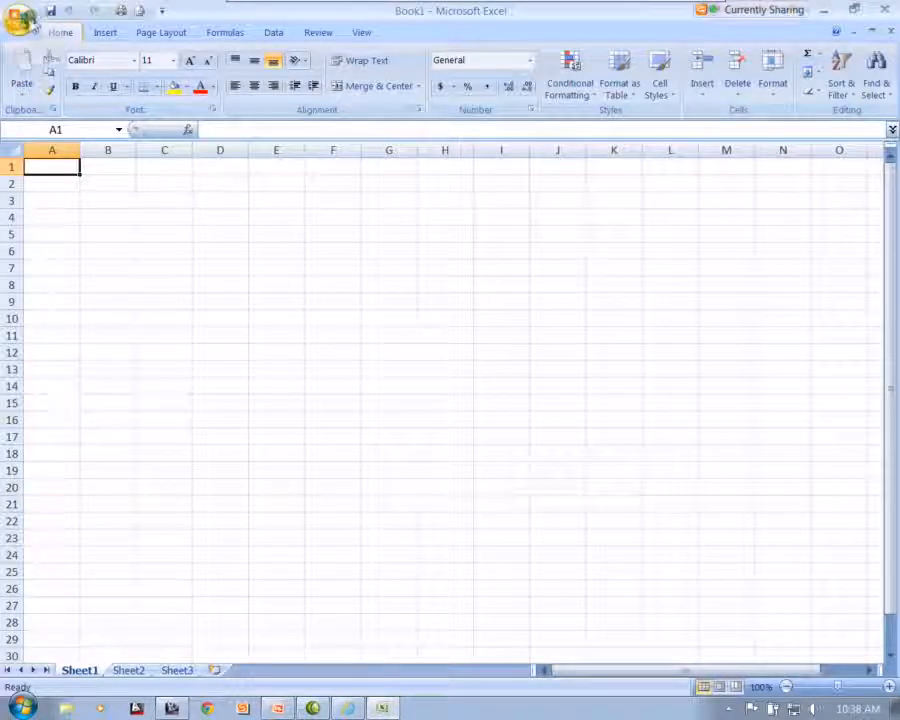
left_click(28, 20)
left_click(22, 93)
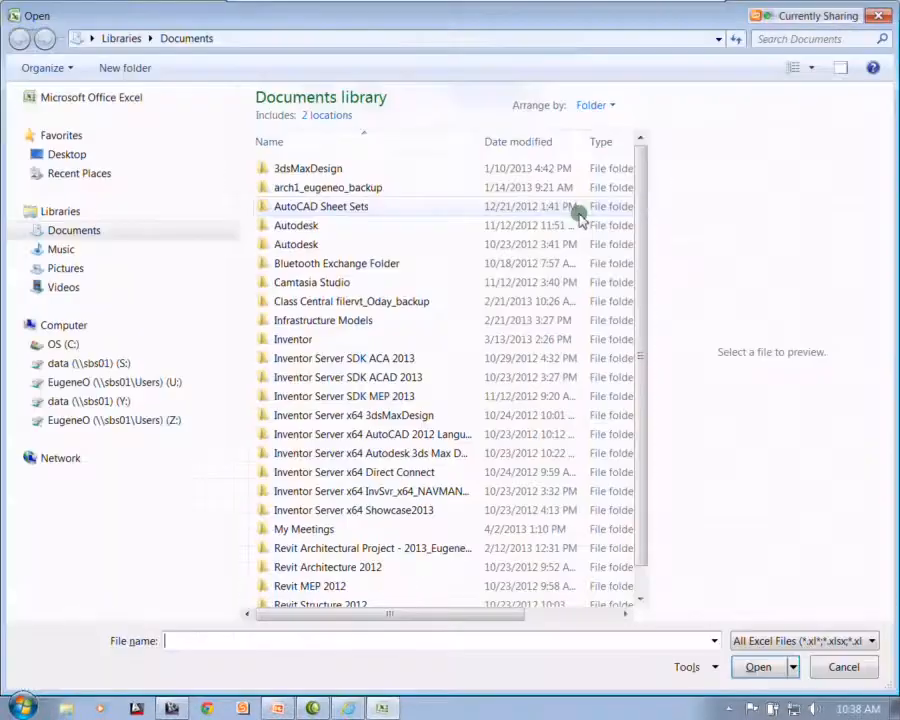
left_click(89, 344)
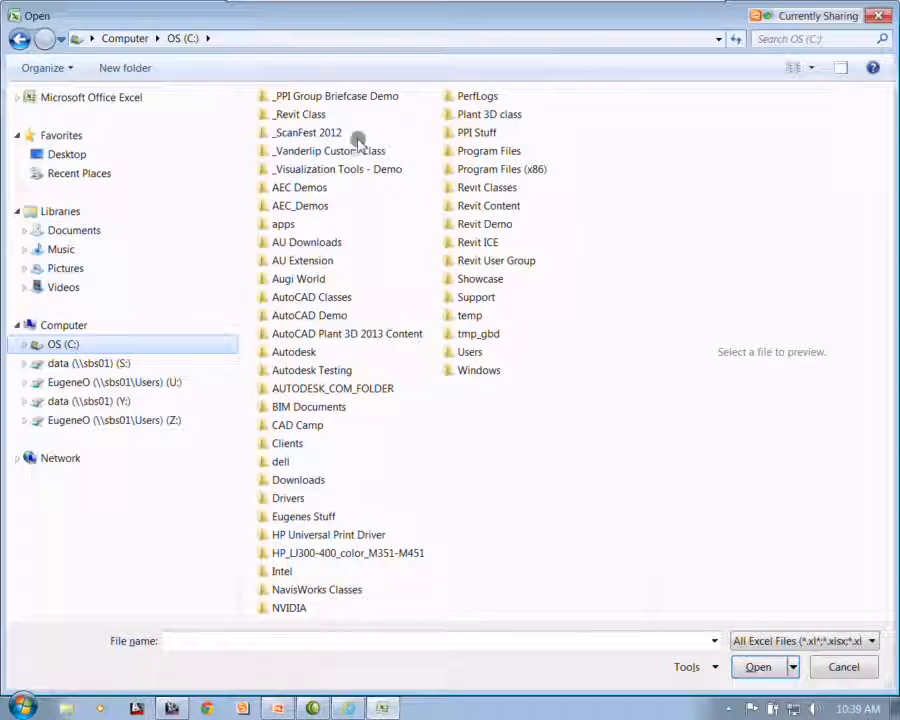
double_click(347, 100)
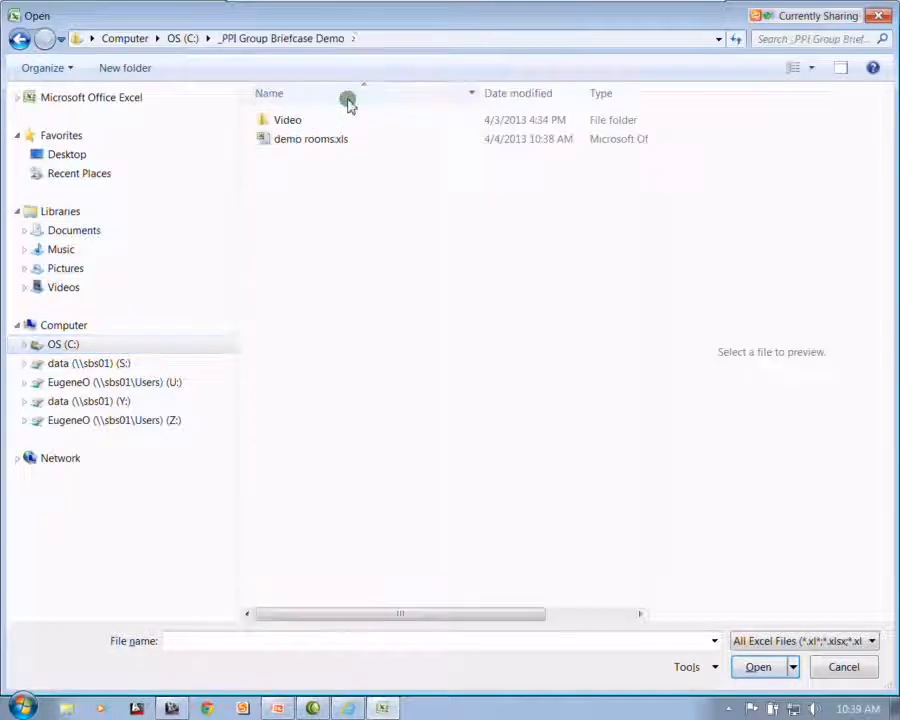
double_click(317, 139)
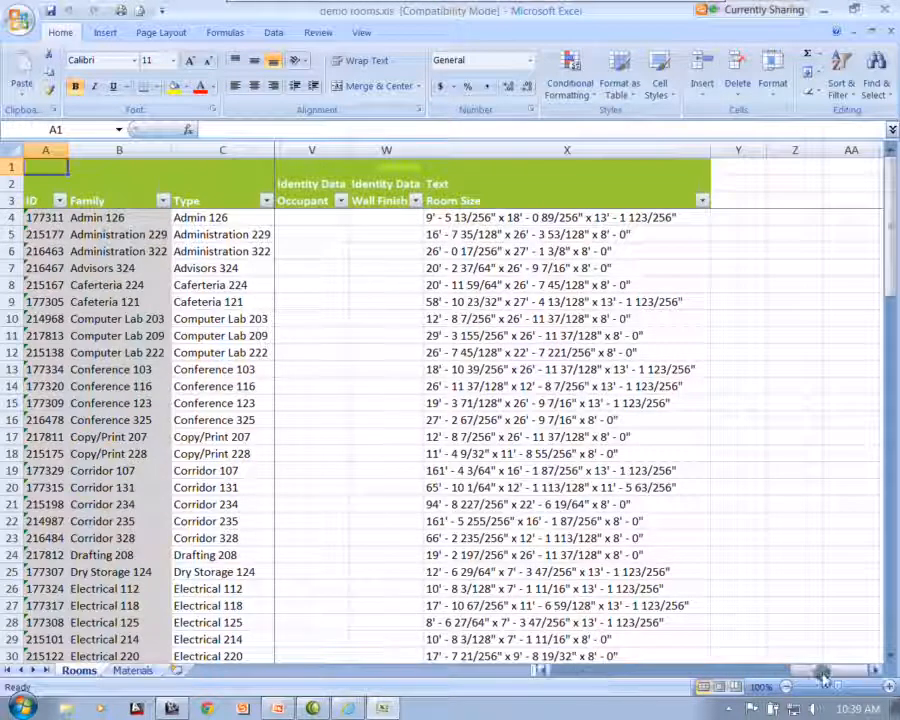
Enter Paint as the Wall Finish for Admin 126 in cell W4 and fill it down to row 94 for all rooms
left_click_drag(775, 679, 732, 681)
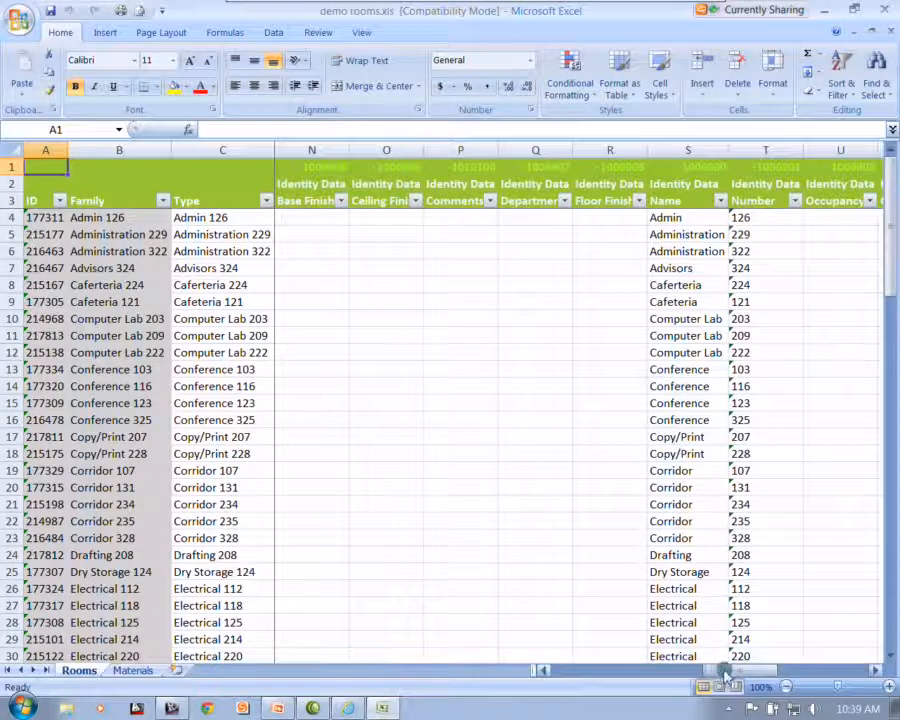
left_click_drag(725, 670, 808, 672)
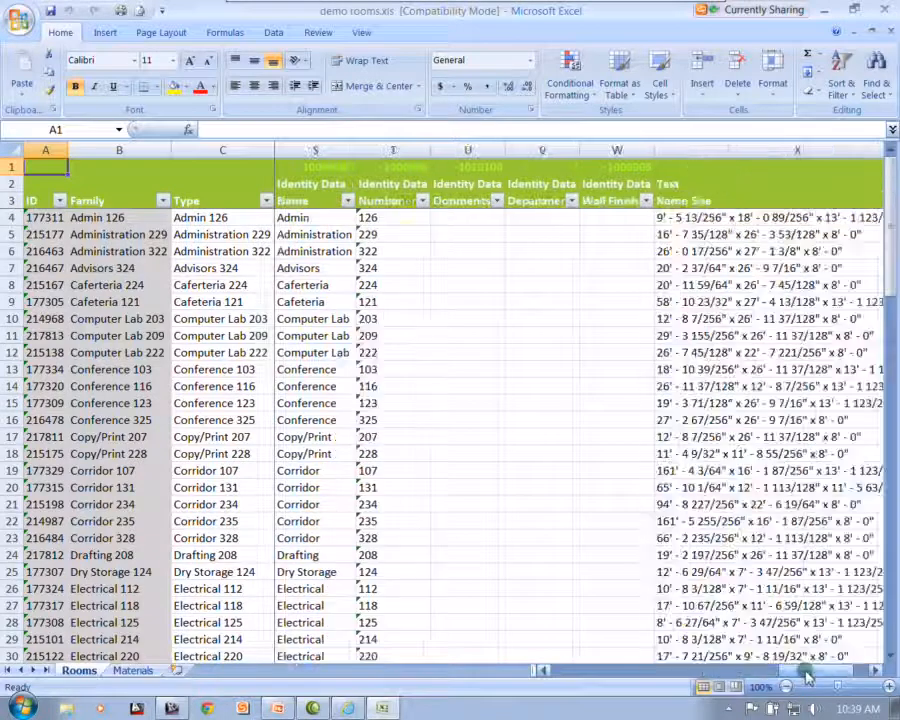
left_click(614, 219)
type("Paint")
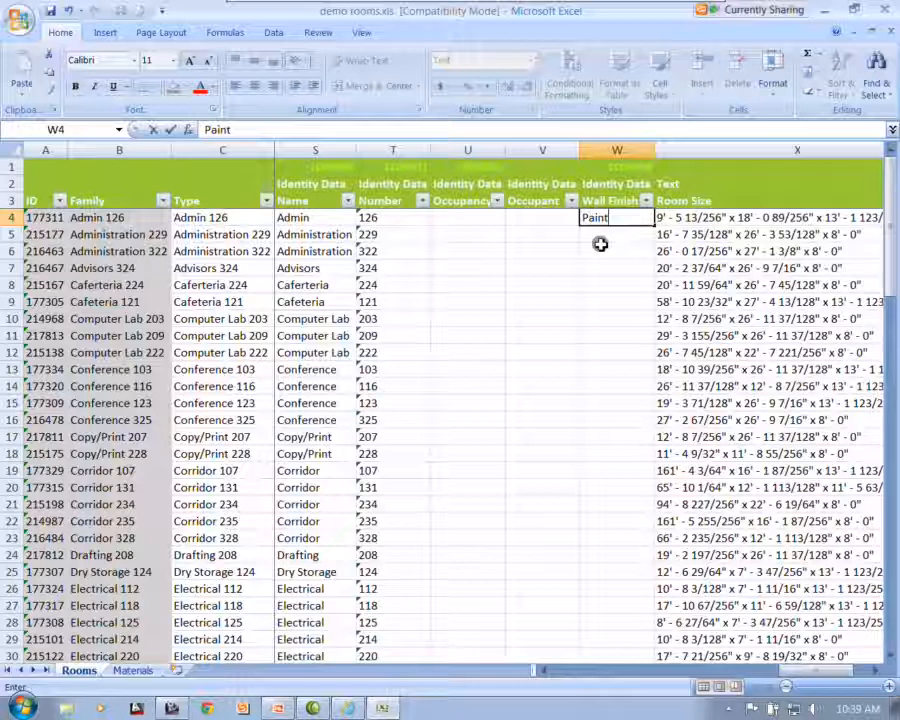
left_click(601, 245)
left_click(634, 221)
mouse_move(653, 225)
left_mouse_down()
mouse_move(628, 681)
mouse_move(626, 600)
mouse_move(628, 643)
mouse_move(624, 633)
left_mouse_up()
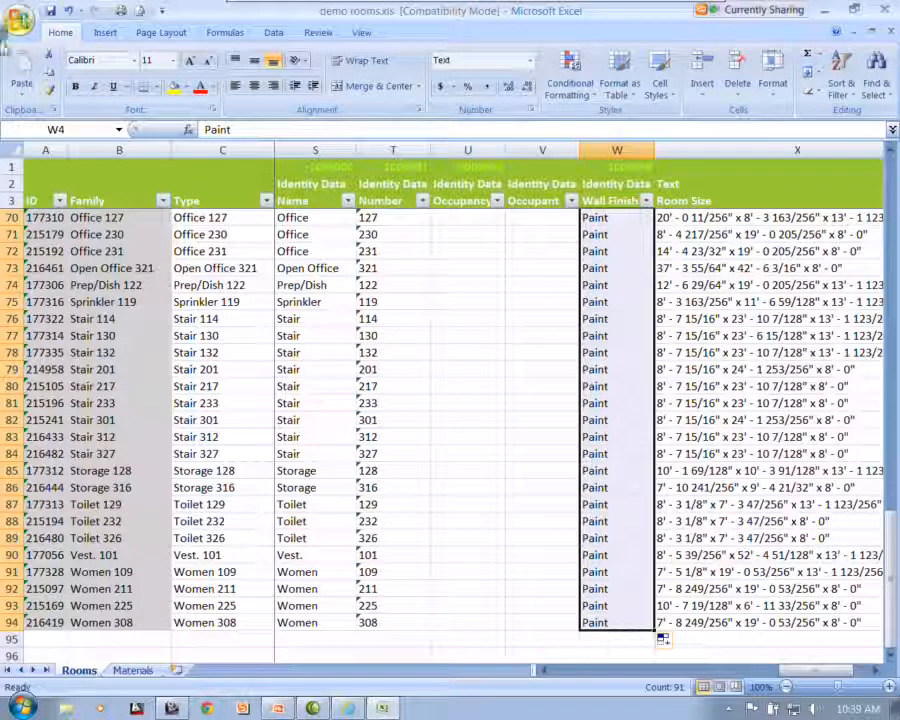
Save demo rooms.xls in its existing format despite the compatibility check and close Excel
left_click(48, 10)
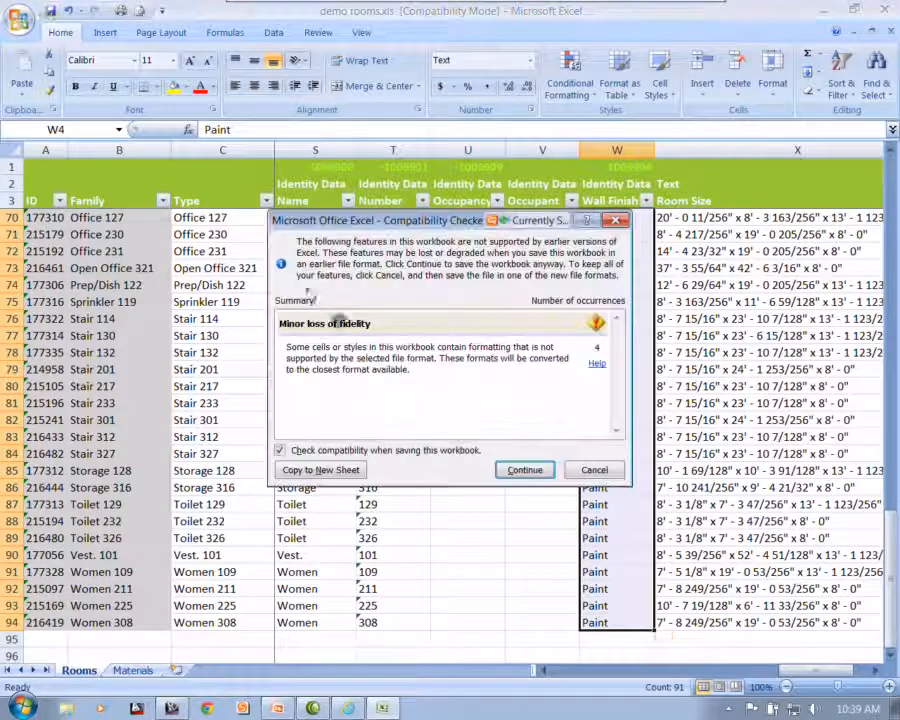
left_click(540, 470)
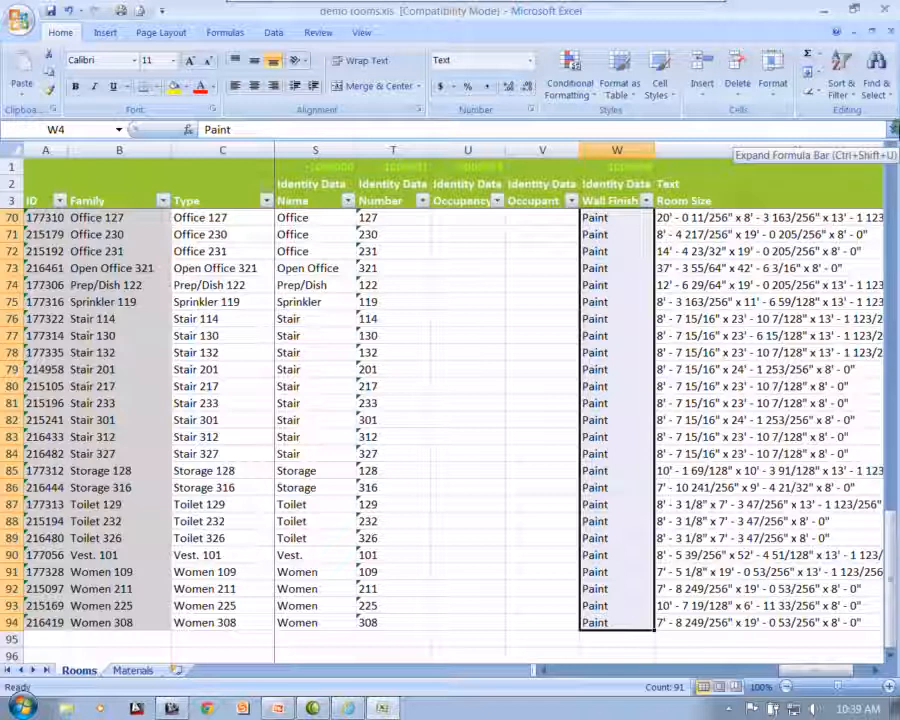
left_click(884, 9)
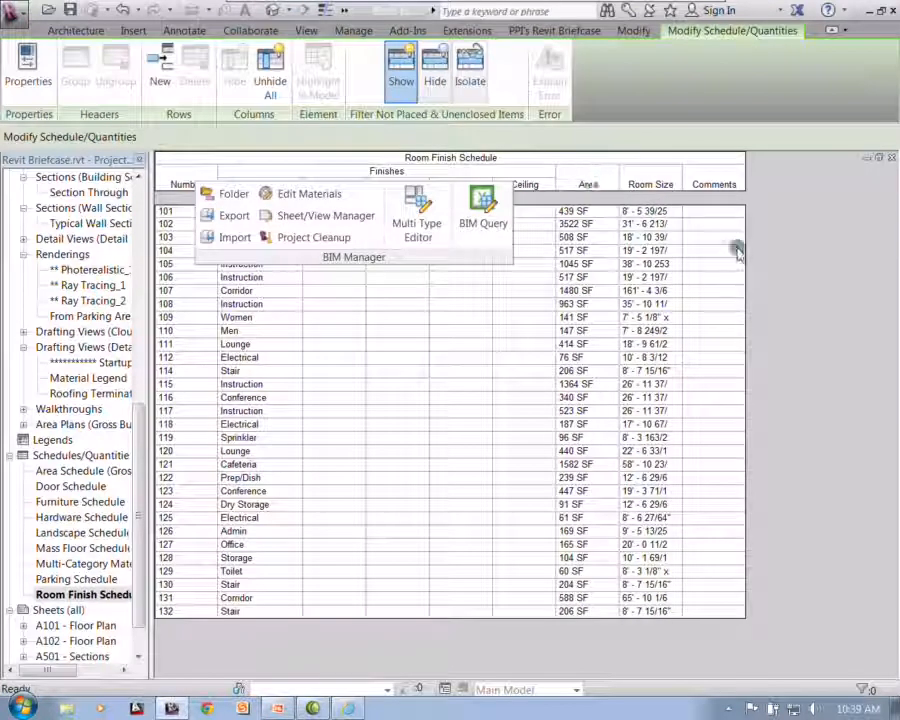
Load demo rooms.xls into BIM Query, check the Wall Finish column on the Rooms sheet, and close the Data Link window without applying
left_click(483, 210)
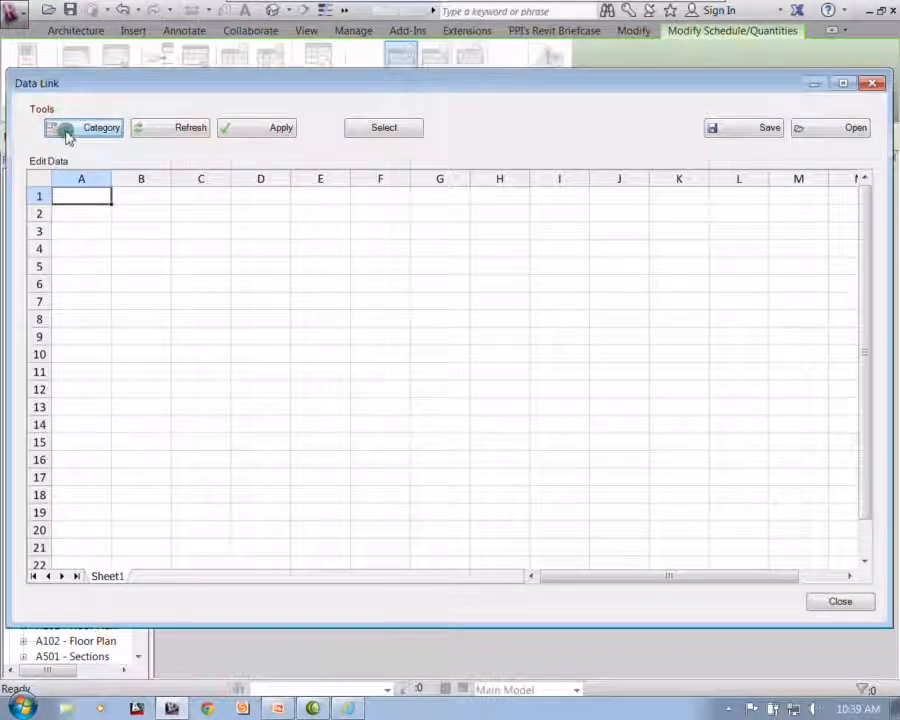
left_click(824, 138)
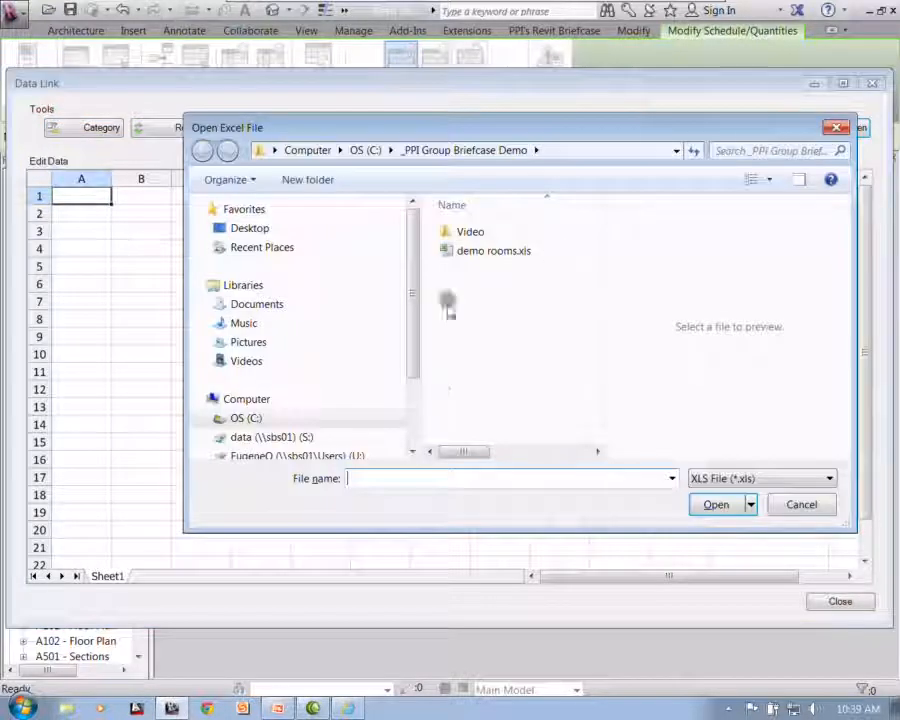
left_click(452, 252)
left_click(738, 506)
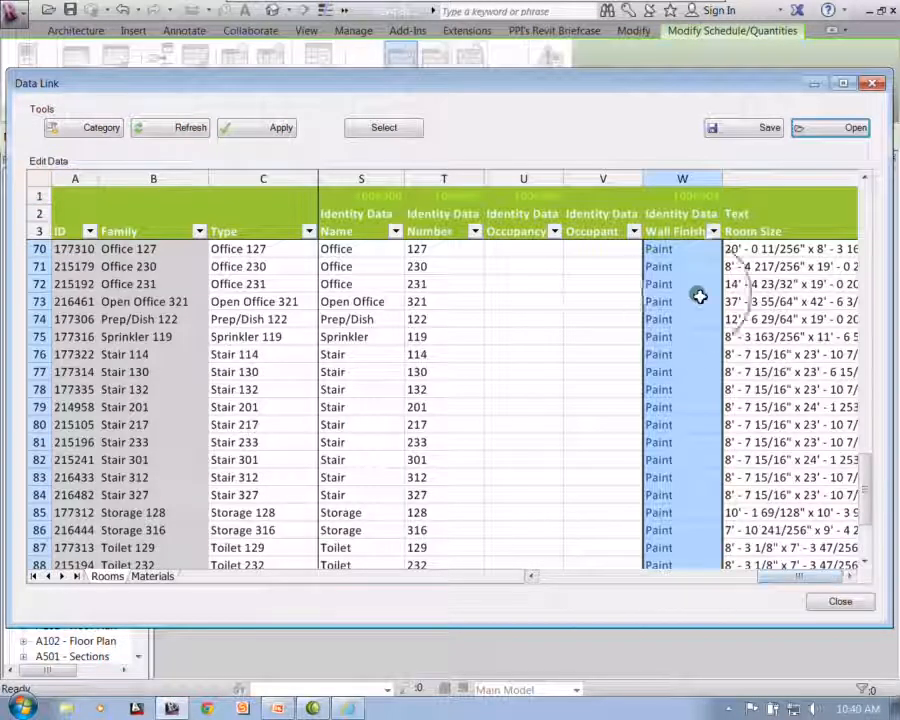
left_click(614, 301)
left_click(681, 284)
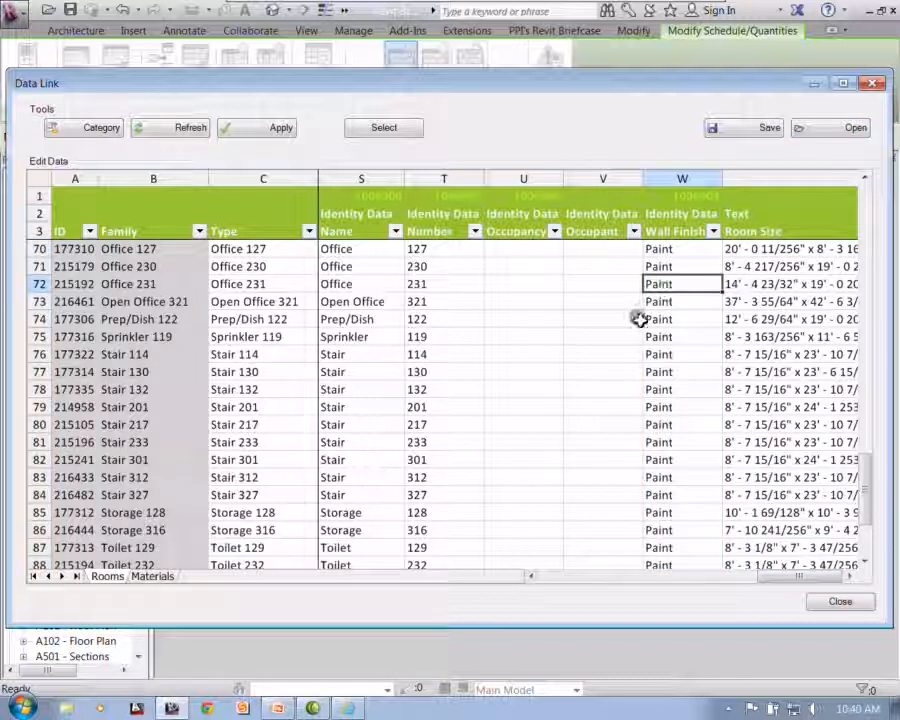
left_click(834, 601)
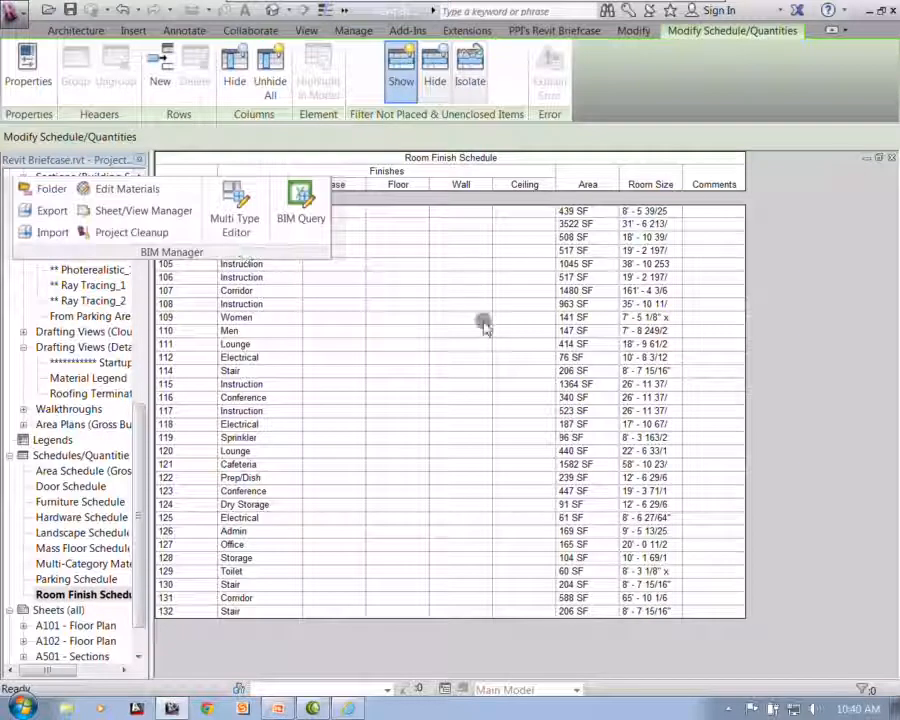
Load demo rooms.xls into BIM Query, apply the Wall Finish data to the model's rooms, and close the Data Link window
left_click_drag(225, 253, 209, 371)
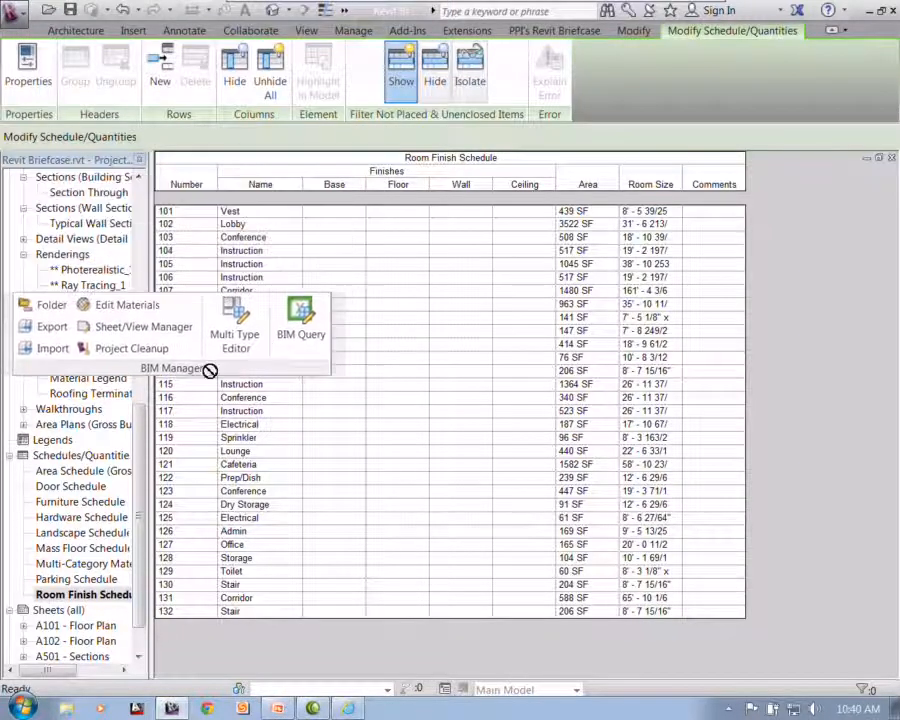
left_click(450, 233)
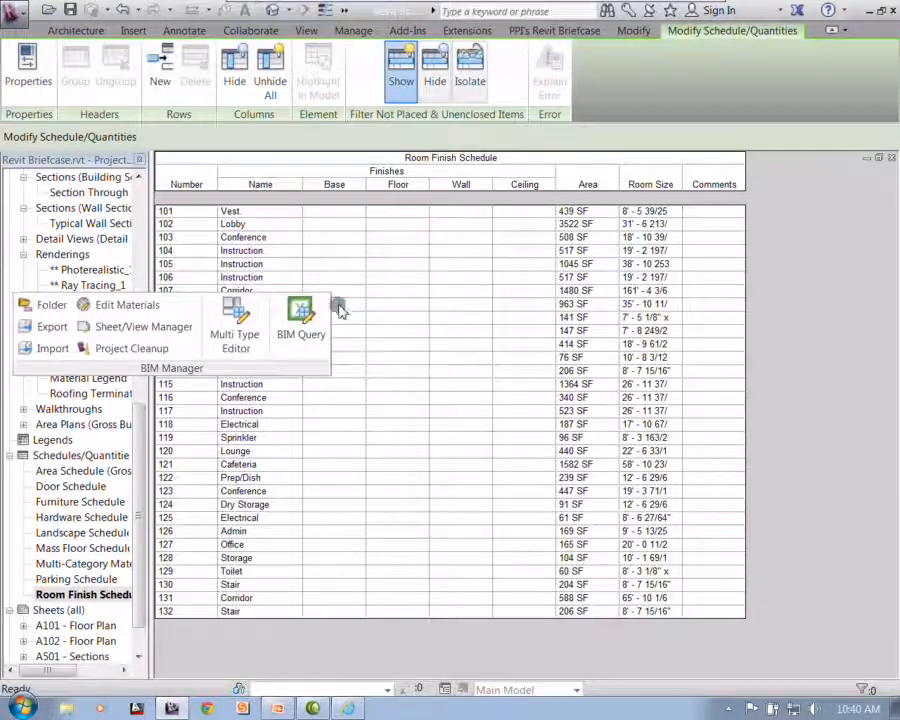
left_click(300, 318)
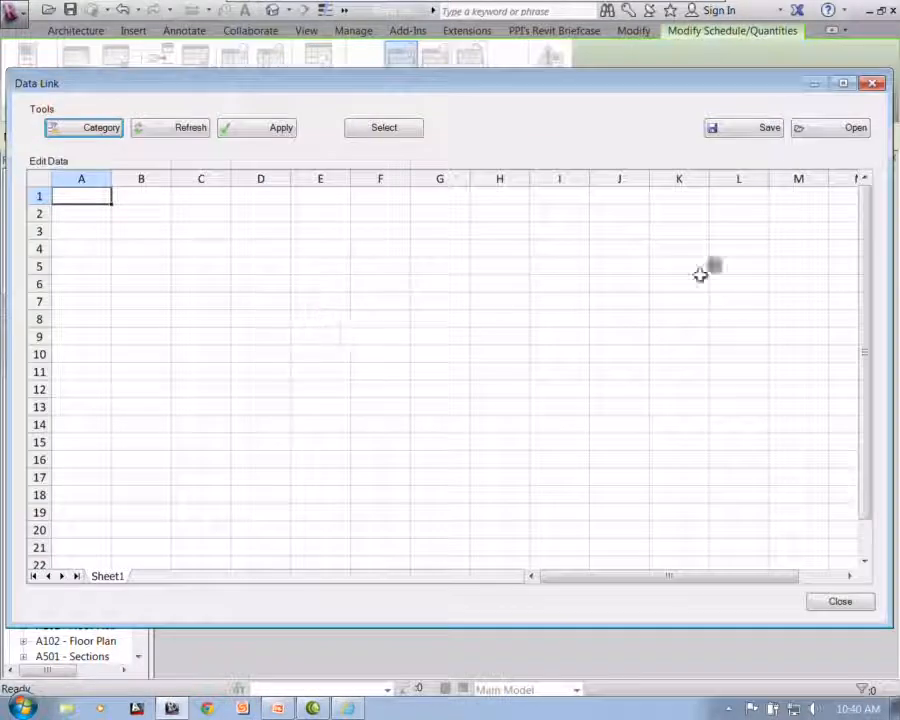
left_click(806, 129)
double_click(471, 253)
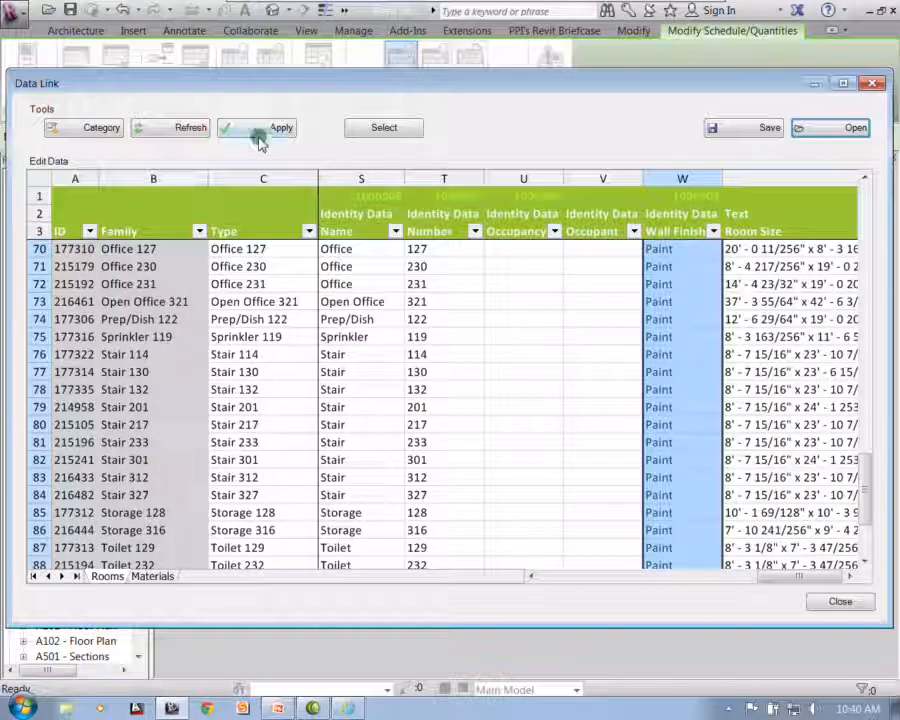
left_click(259, 140)
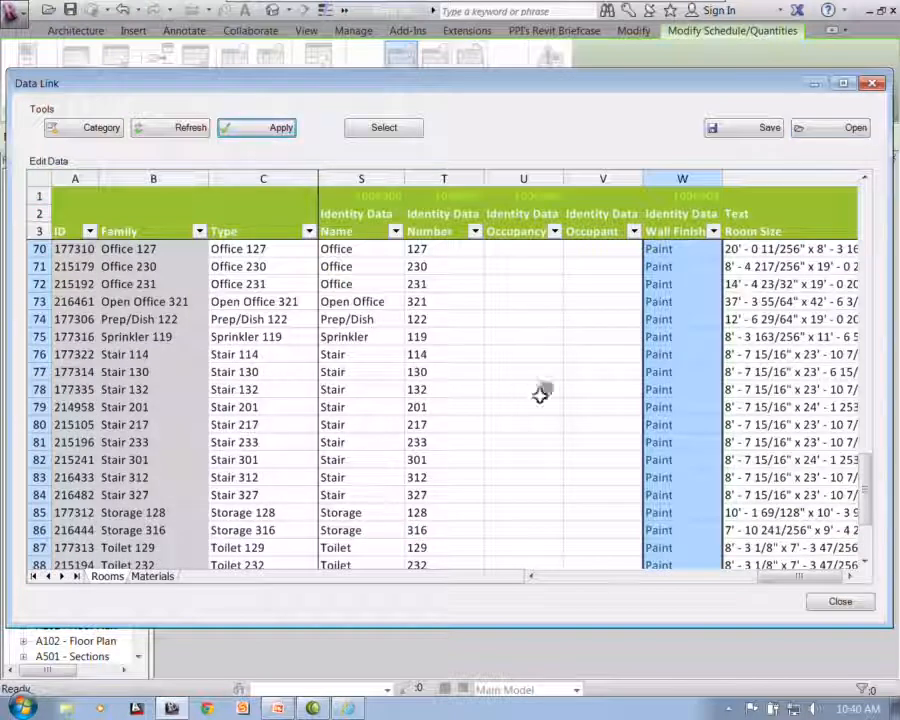
left_click(826, 603)
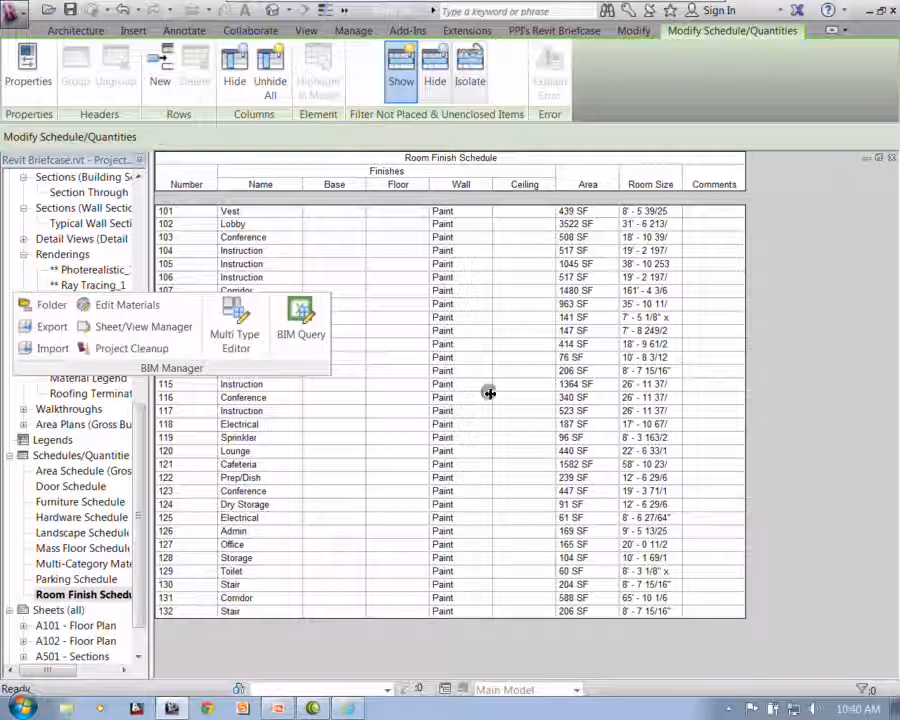
Move the floating BIM Manager panel away from the project browser and return it to the ribbon
left_click(299, 335)
left_click_drag(300, 378, 536, 382)
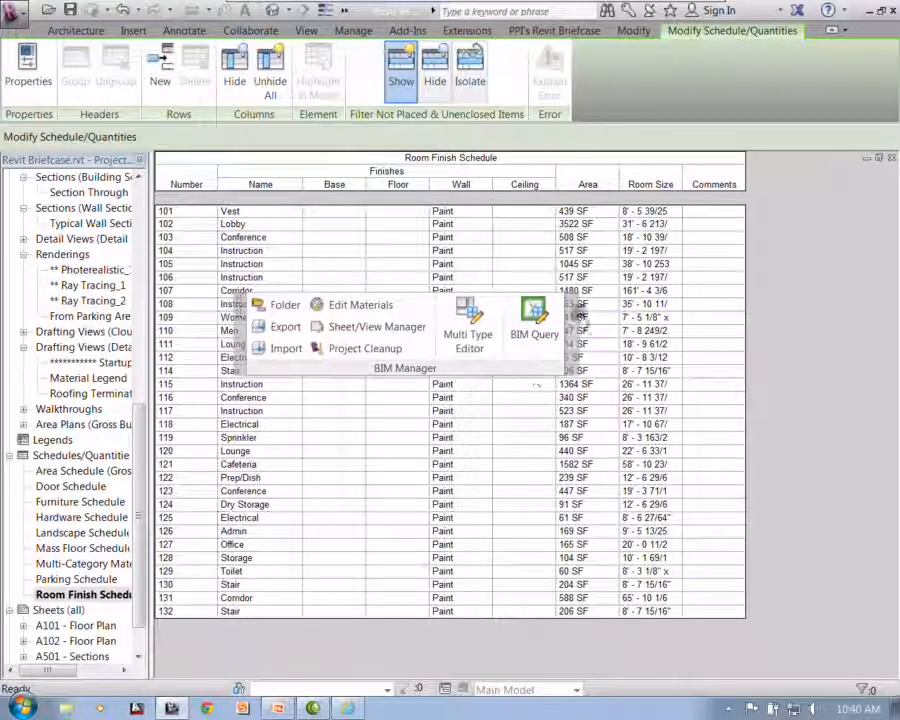
left_click(568, 303)
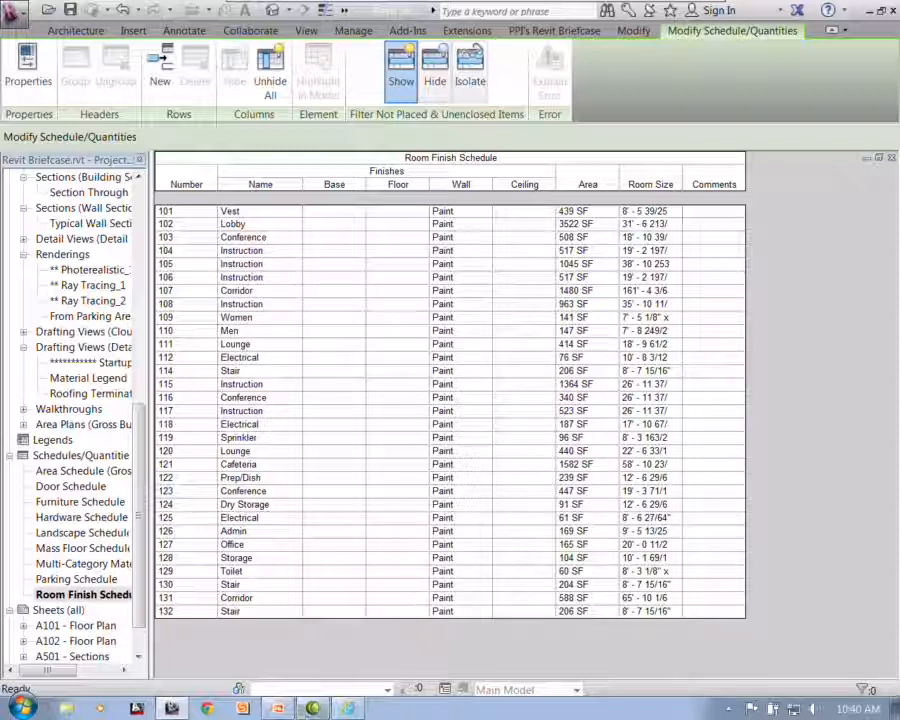
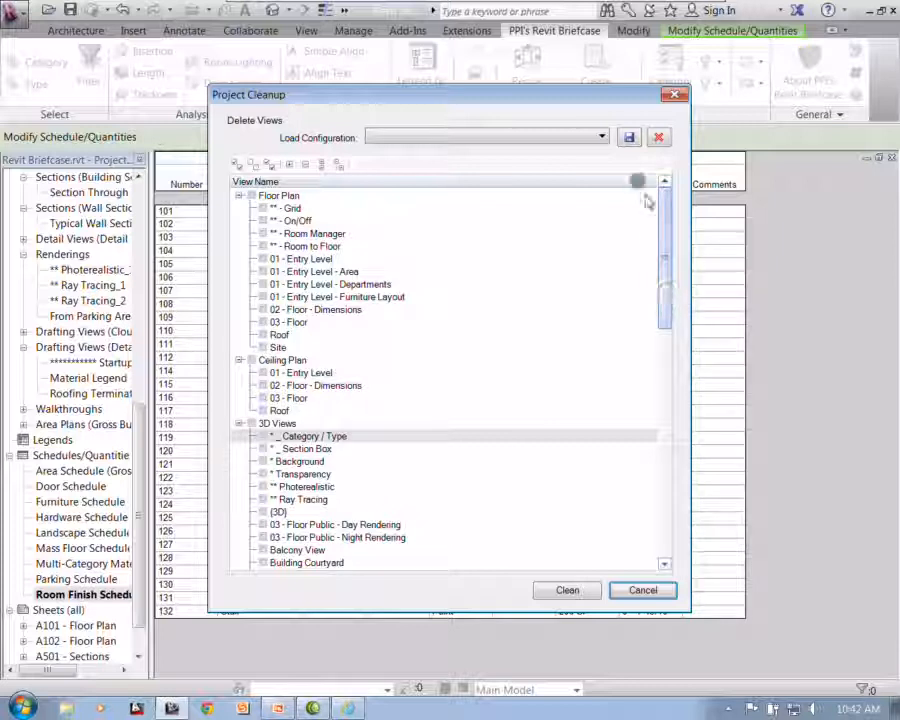
Delete the floor plan views ** - Grid, ** - On/Off, ** - Room Manager and ** - Room to Floor with Project Cleanup, and check the Project Browser
left_click(603, 137)
left_click(603, 137)
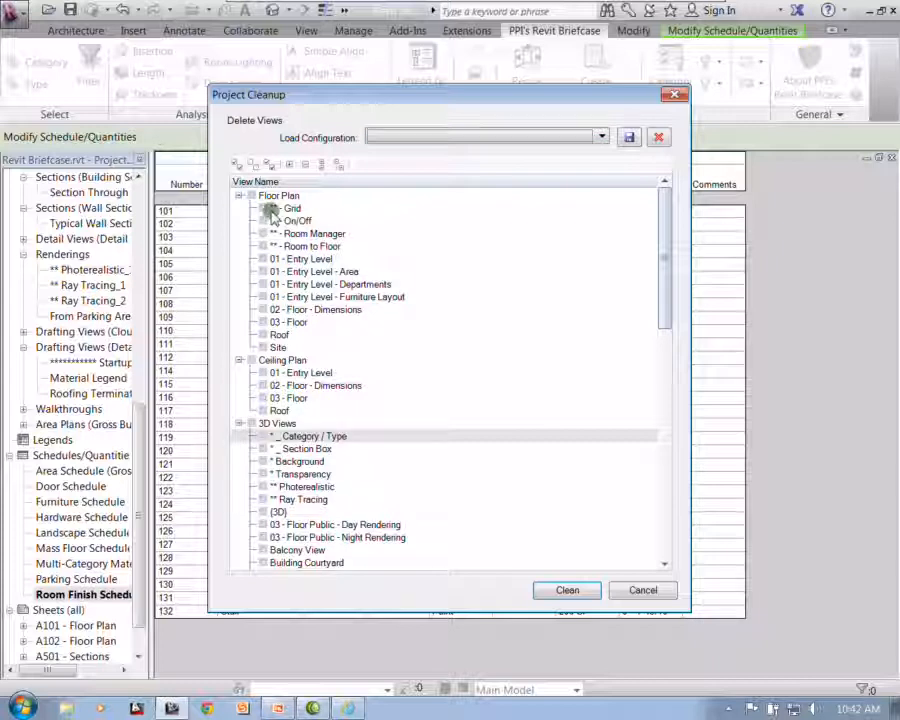
left_click(264, 208)
left_click(263, 221)
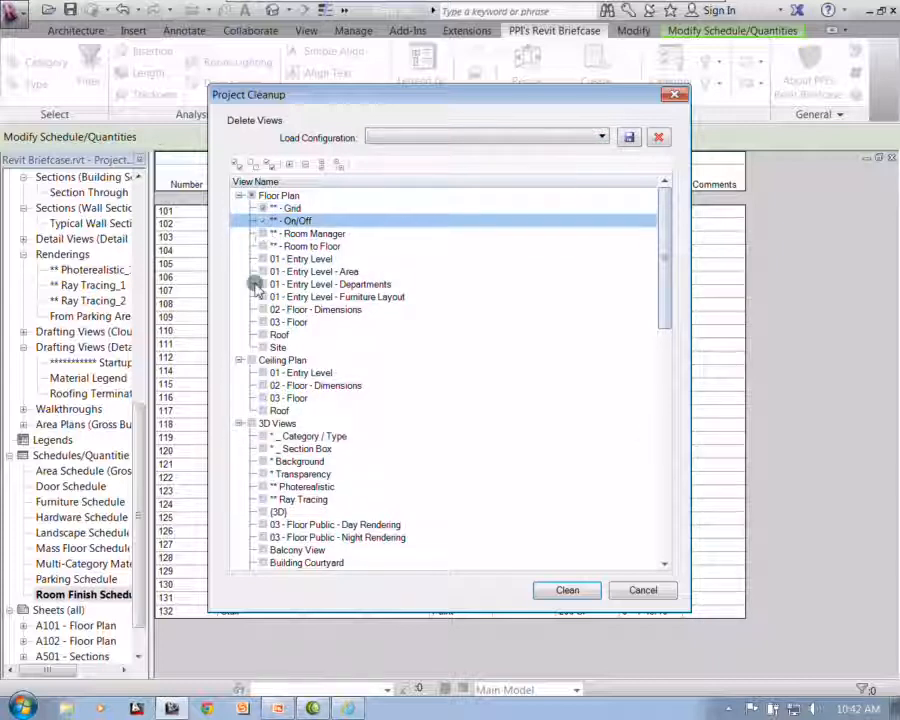
left_click(263, 233)
left_click(263, 246)
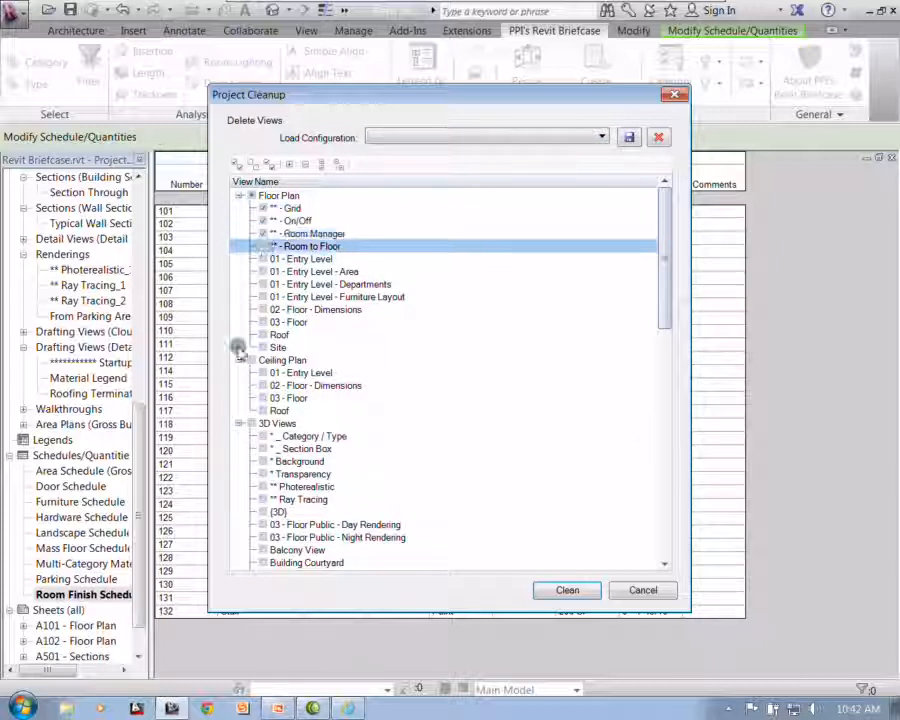
left_click(658, 137)
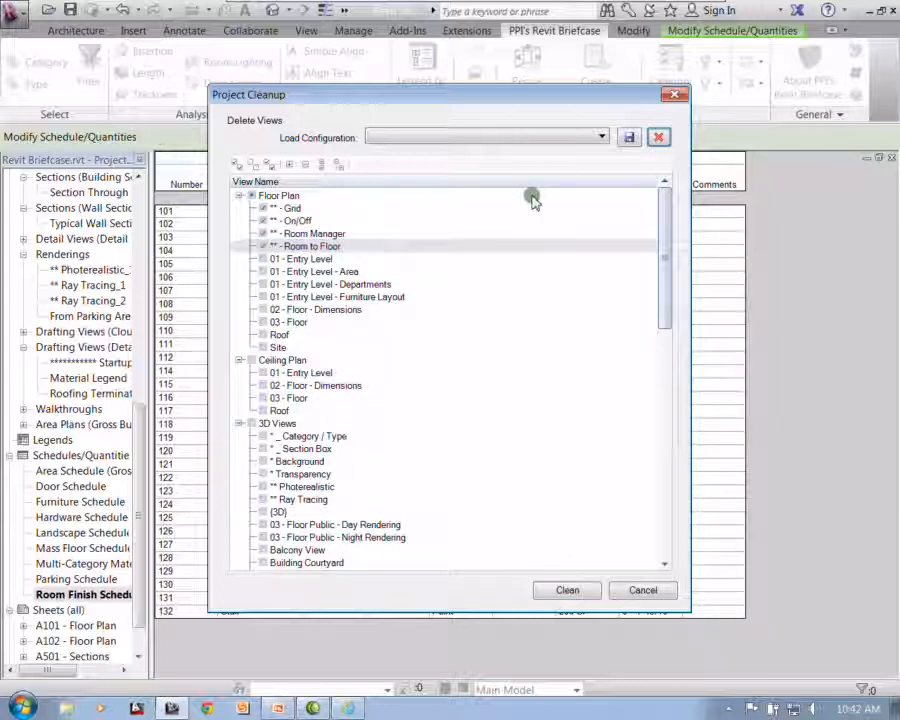
left_click(568, 591)
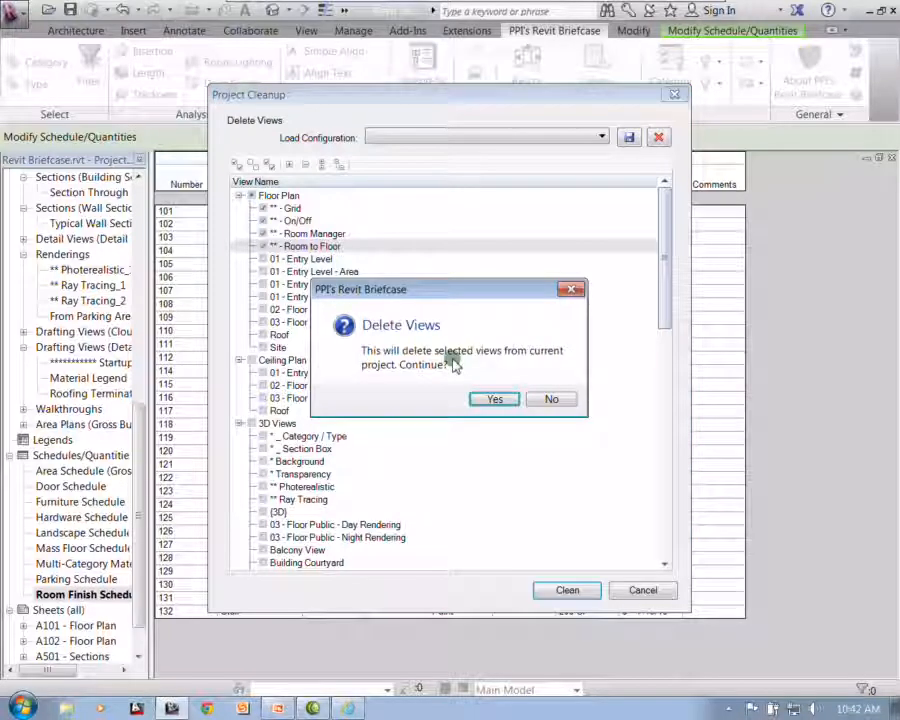
left_click(500, 400)
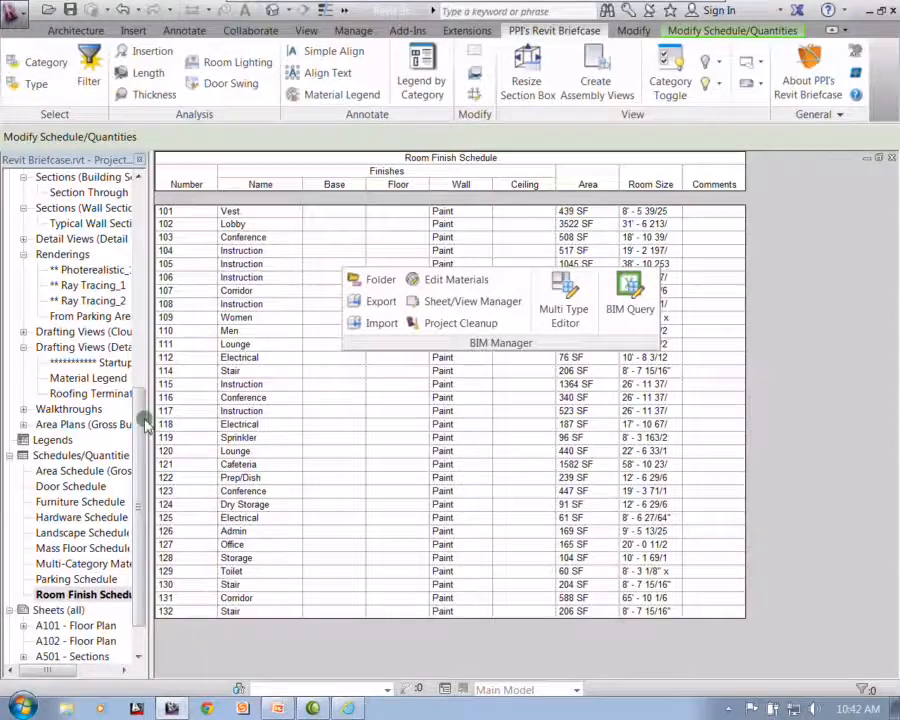
scroll(132, 290, "up", 9)
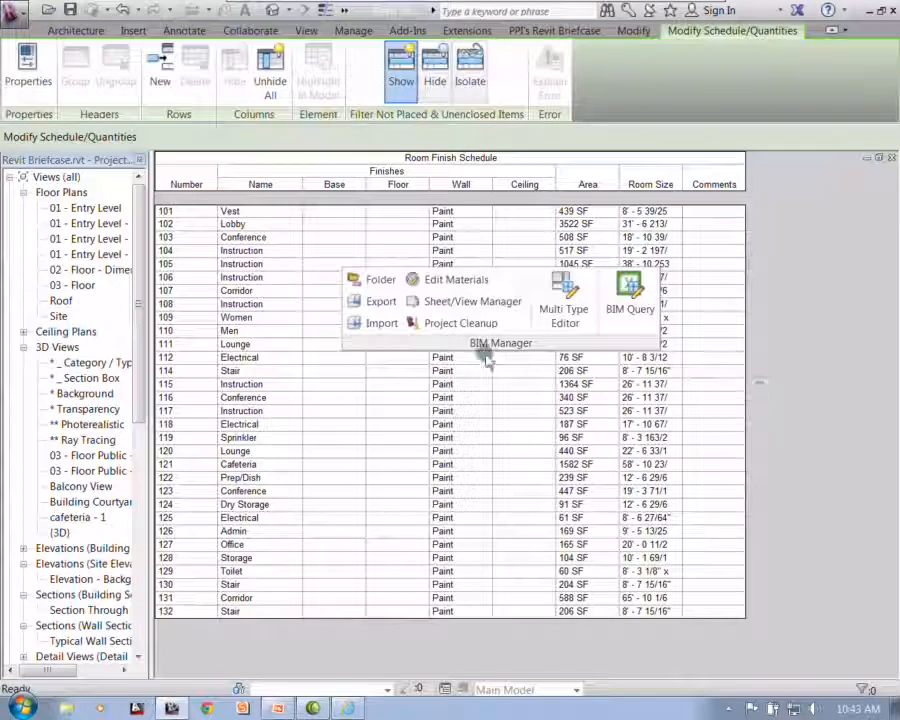
Examine the remaining views, the floor plan group selection and the Load Configuration list in Project Cleanup, and leave without cleaning
left_click(462, 323)
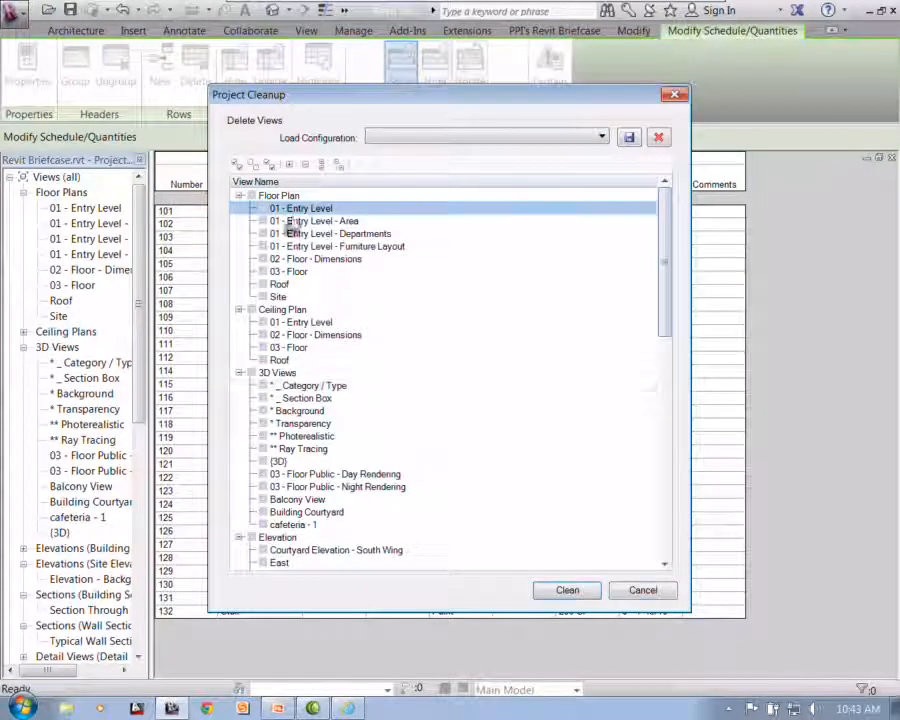
left_click(280, 298)
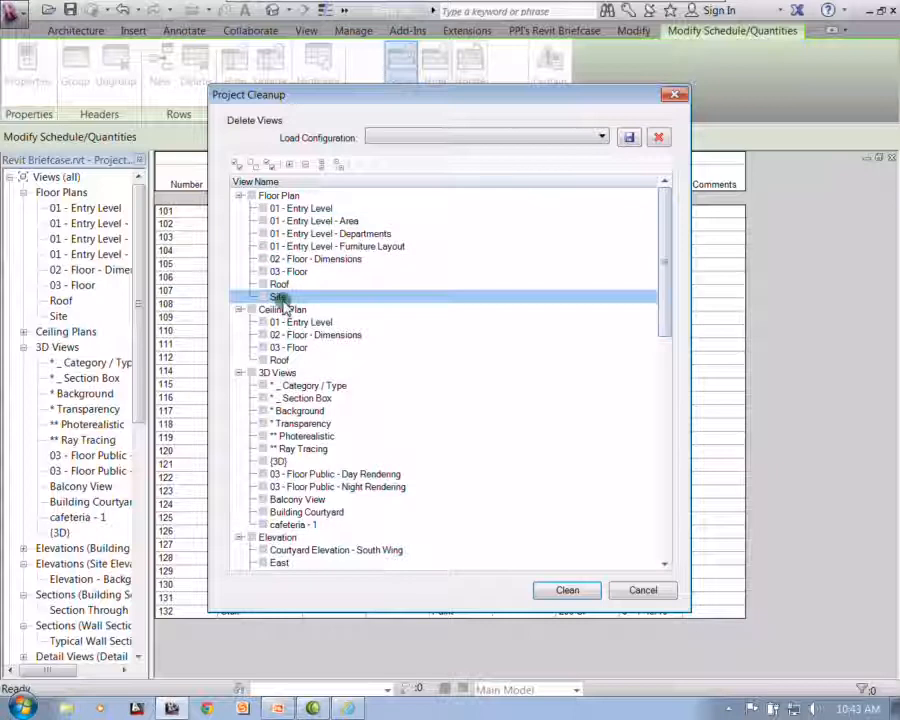
left_click(276, 209)
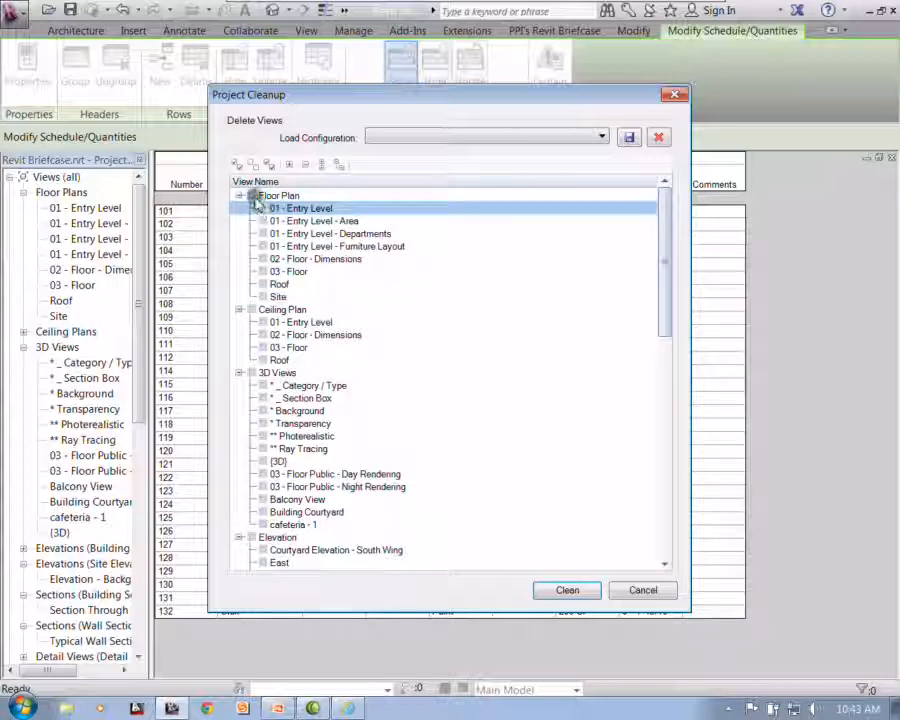
left_click(264, 209)
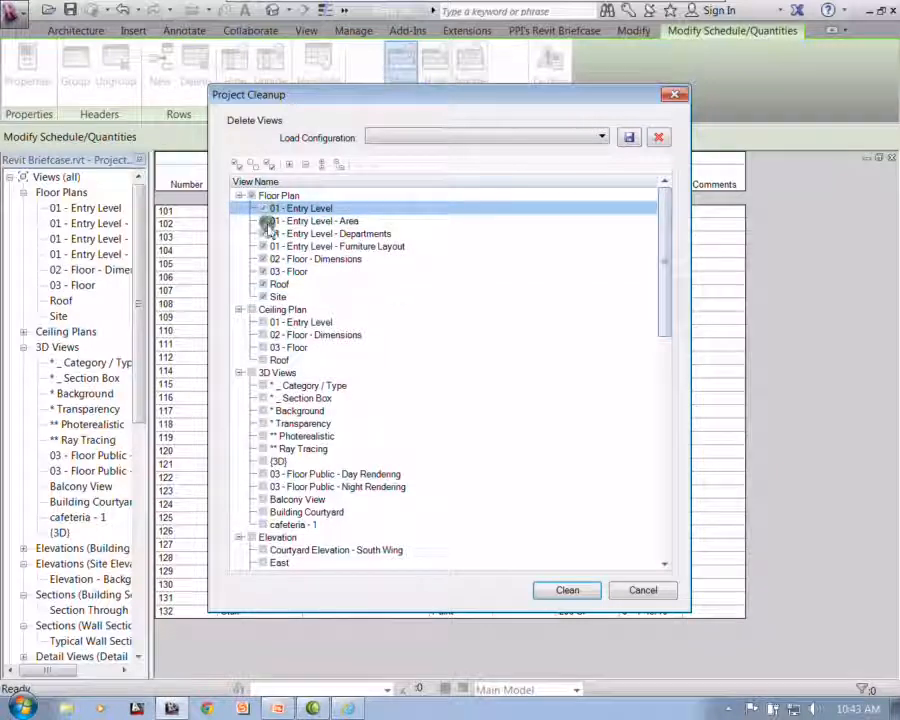
left_click(251, 196)
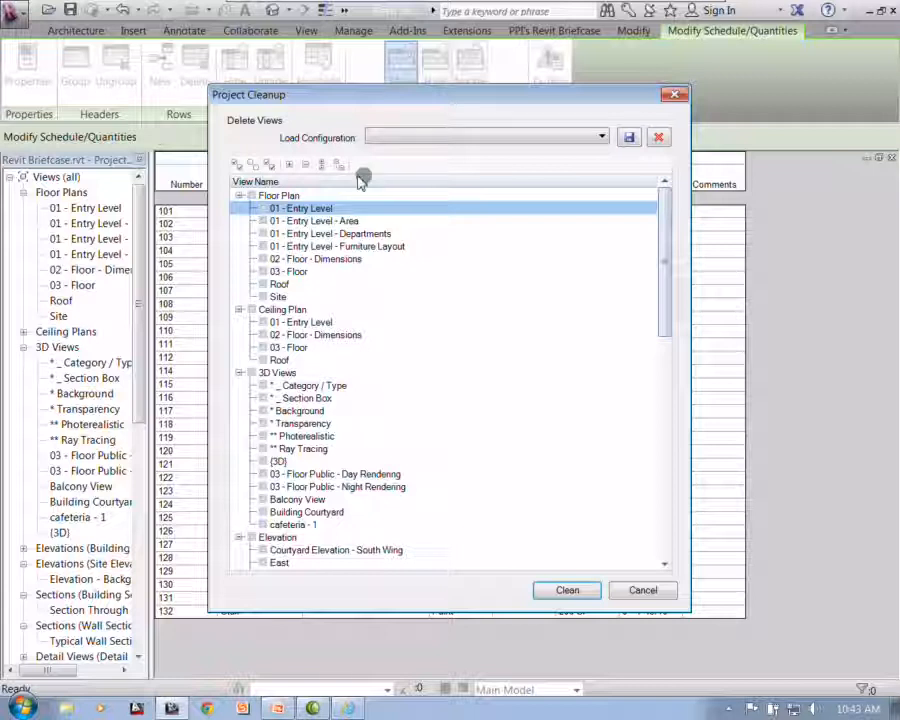
left_click(397, 140)
left_click(366, 166)
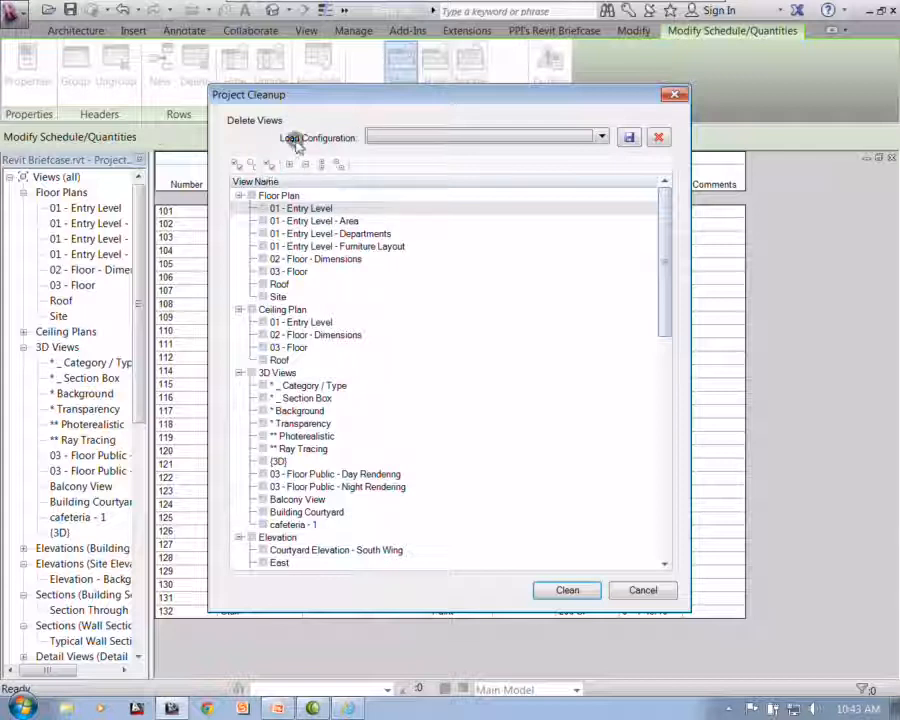
left_click(392, 138)
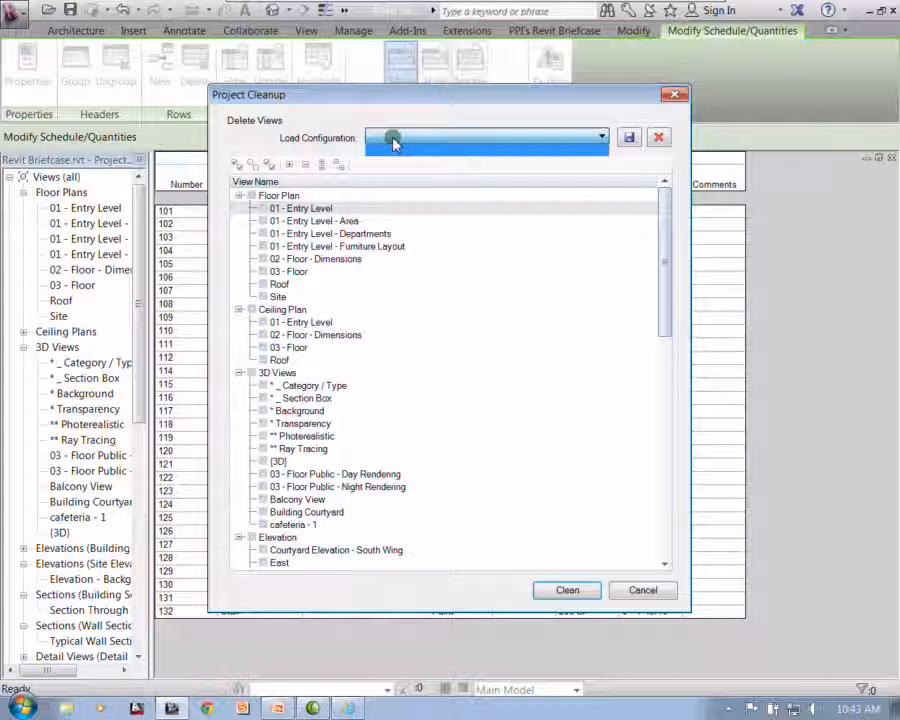
left_click(392, 139)
left_click_drag(669, 283, 660, 252)
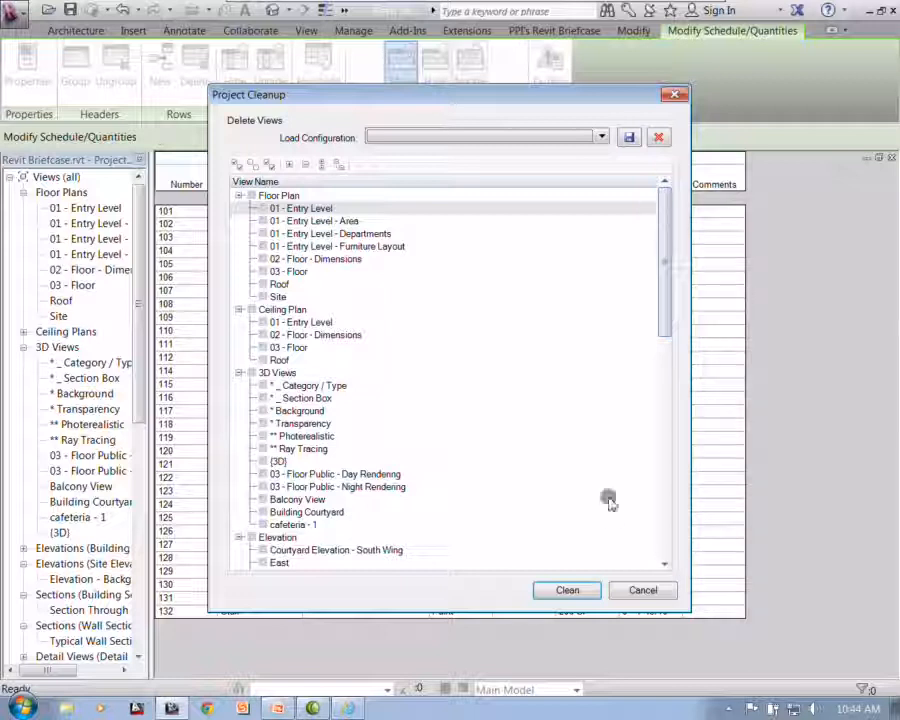
left_click(667, 592)
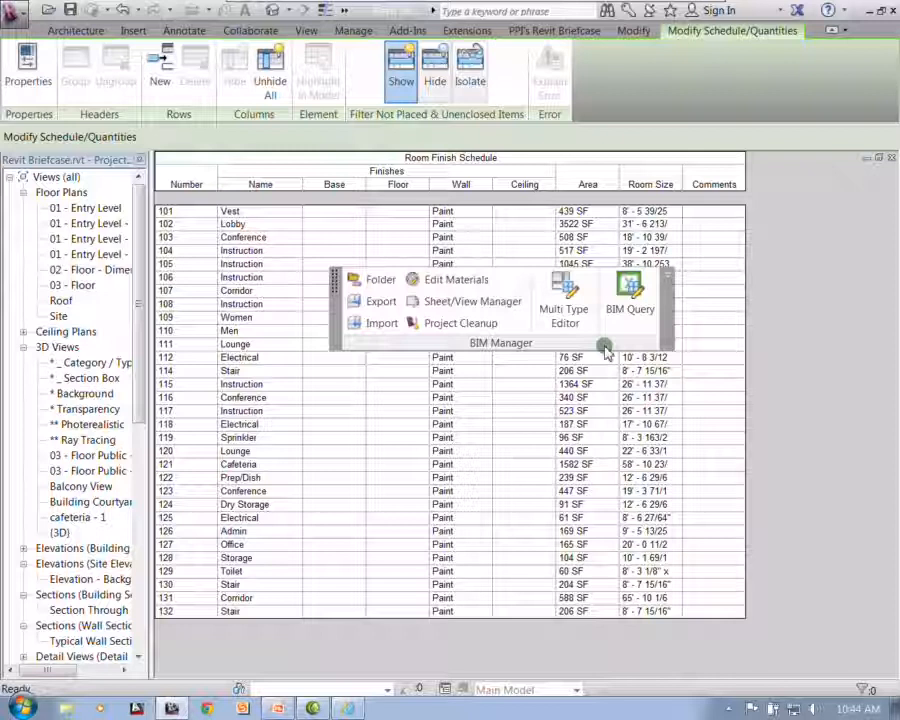
Close the Room Finish Schedule and Revit Briefcase.rvt without saving, and create a new project from the Construction Template
left_click_drag(605, 350, 752, 312)
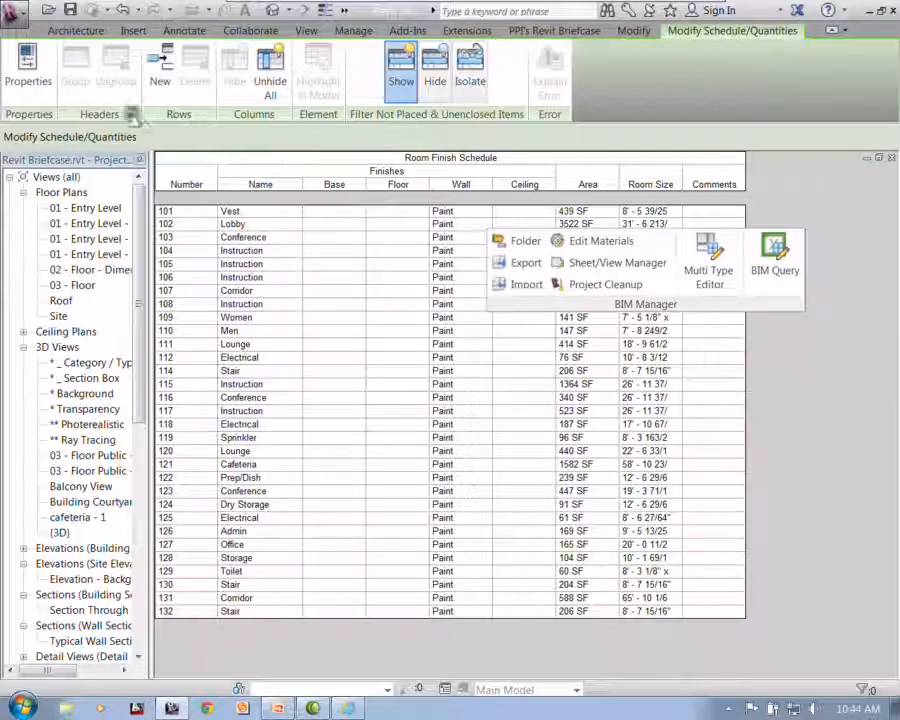
left_click(121, 14)
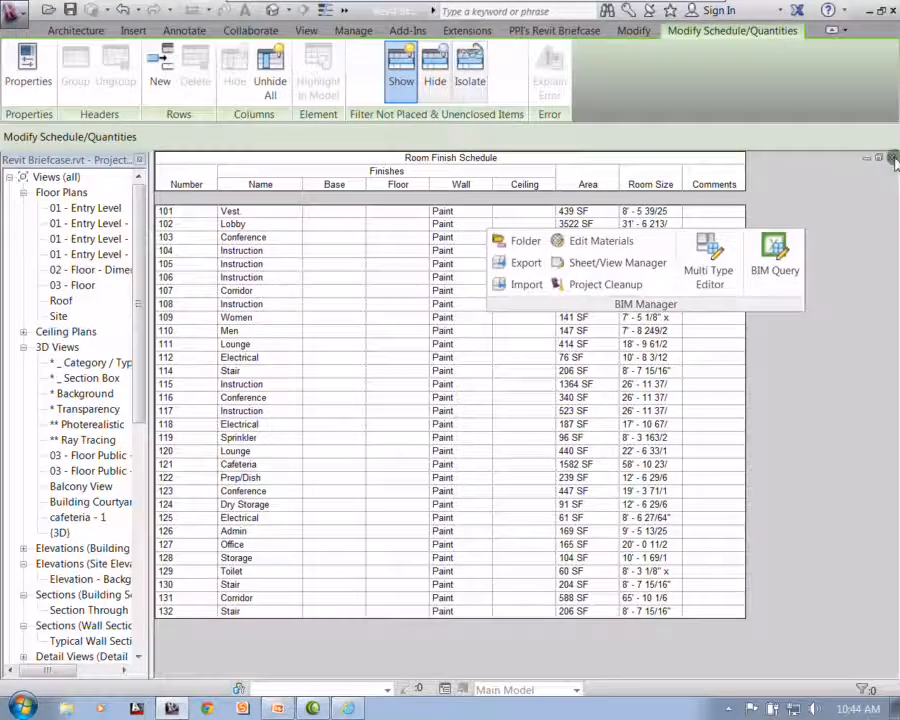
left_click(894, 159)
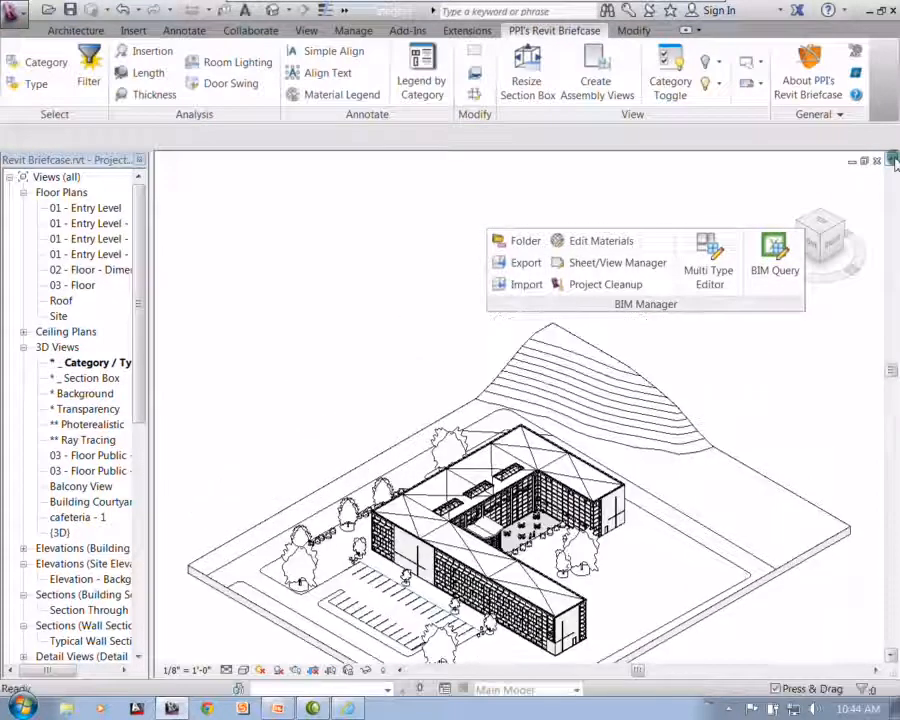
left_click(891, 160)
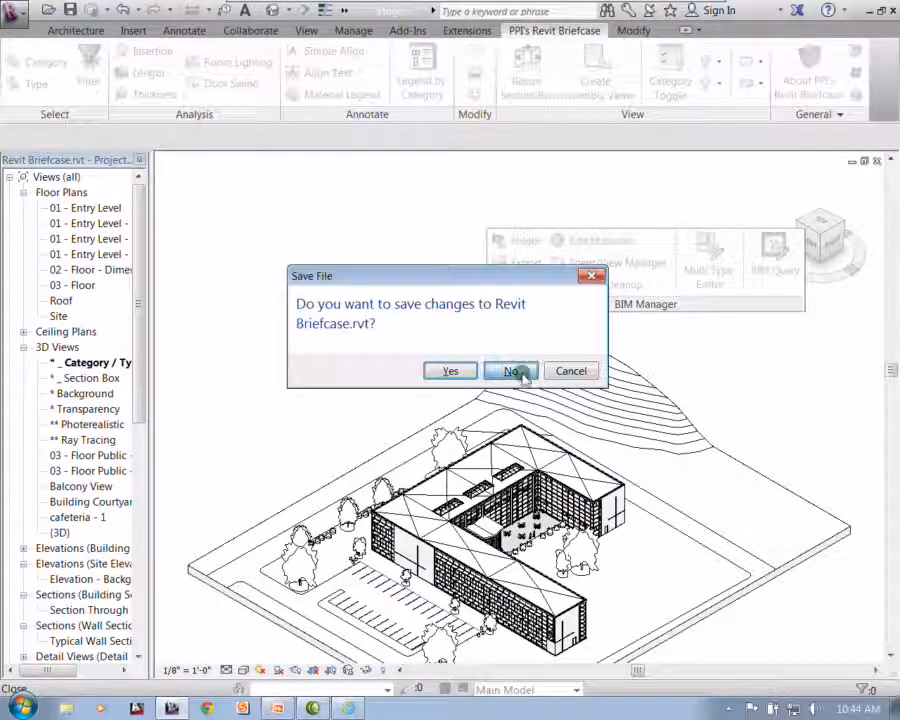
left_click(511, 371)
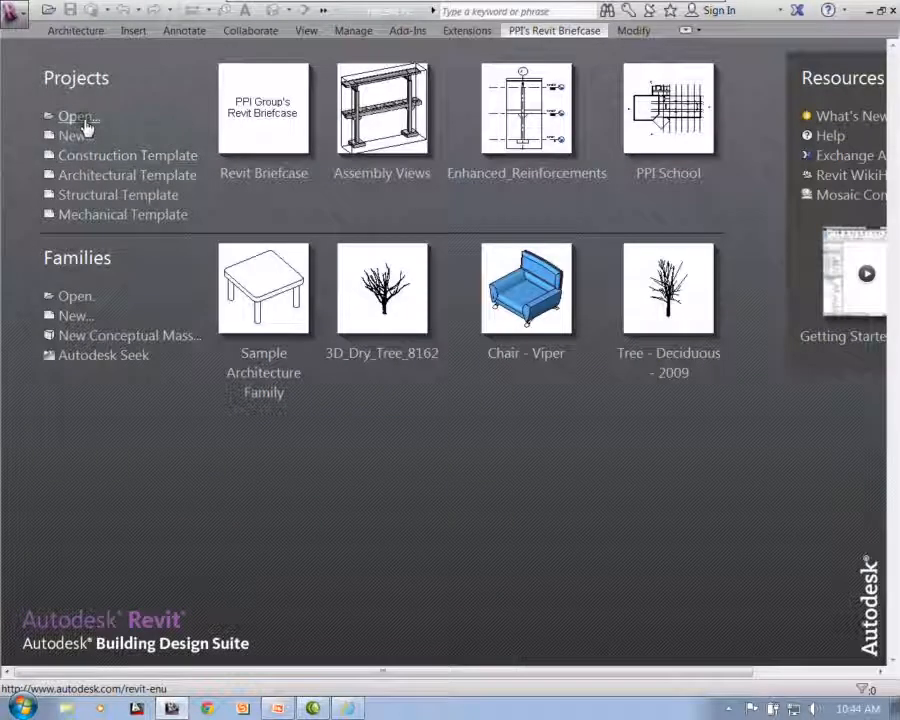
left_click(82, 137)
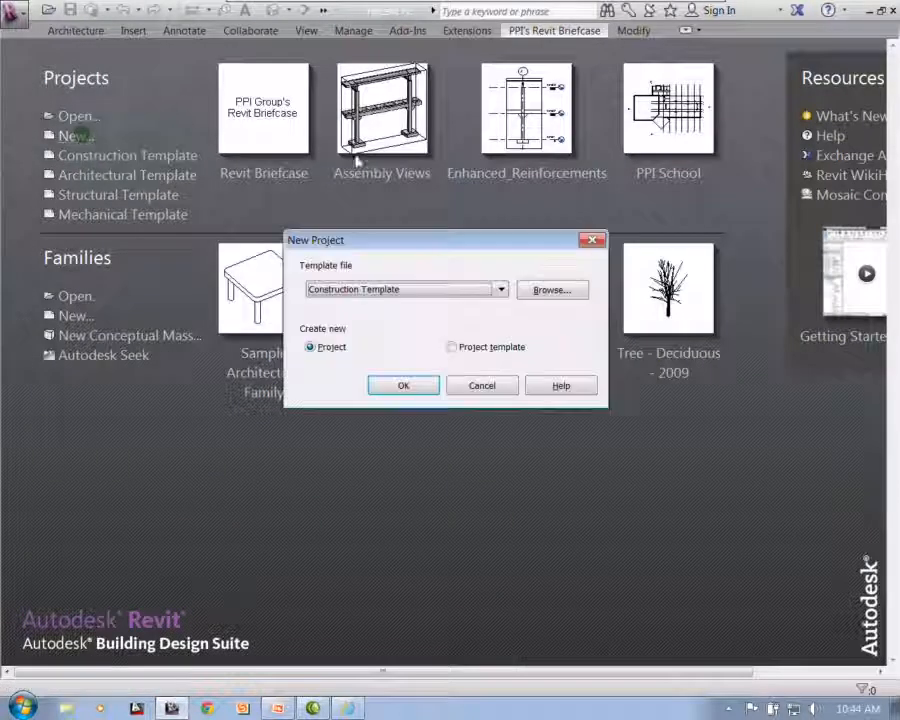
left_click(403, 386)
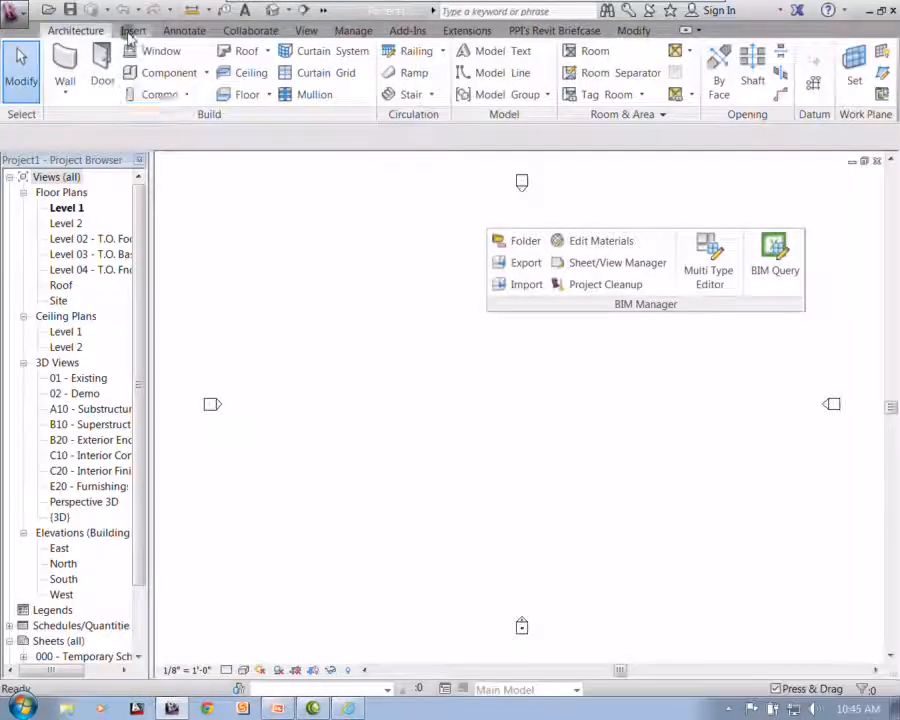
Link Revit Briefcase.rvt from the _PPI Group Briefcase Demo folder into the project with Auto - Origin to Origin positioning
left_click(132, 31)
left_click(61, 66)
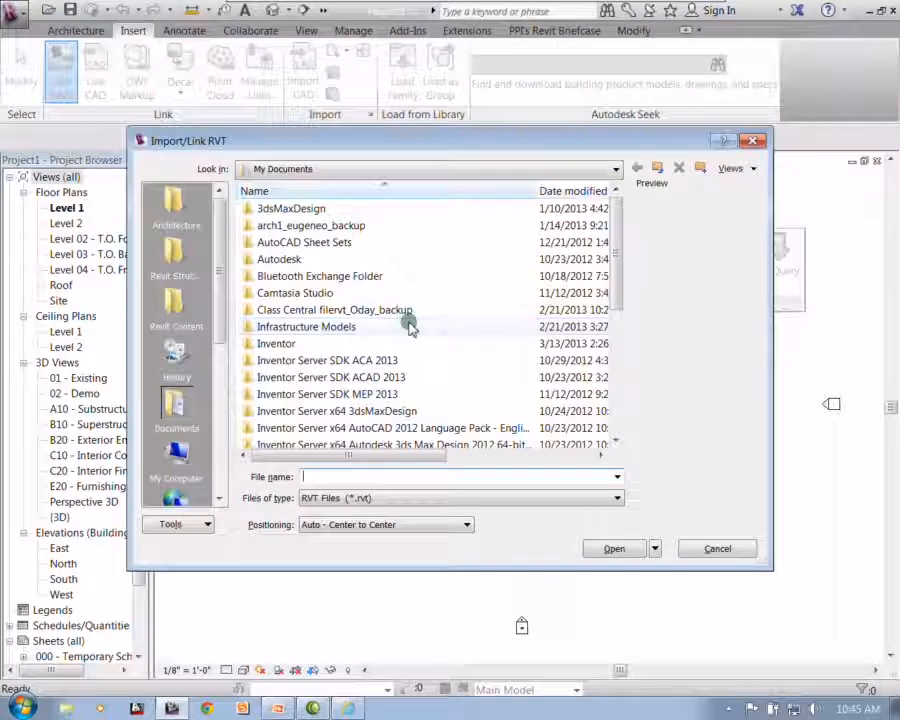
left_click(176, 205)
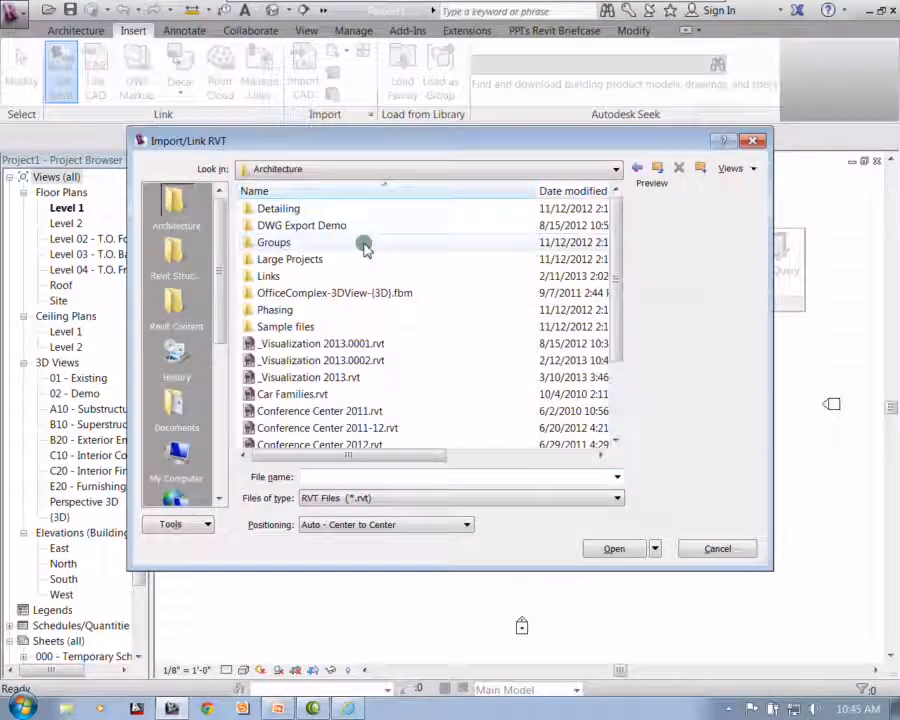
left_click(350, 172)
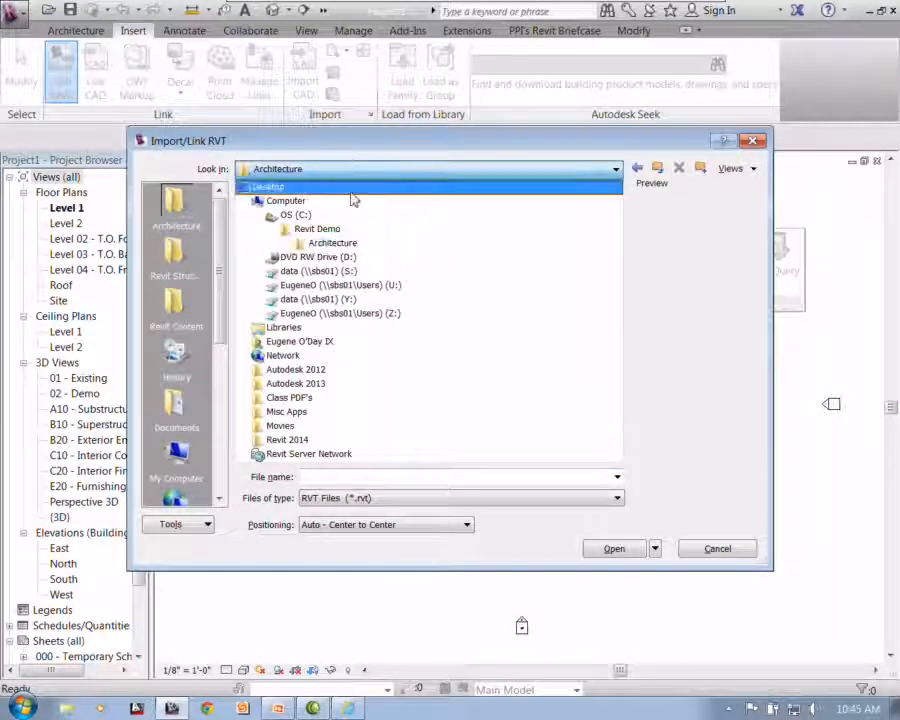
left_click(349, 216)
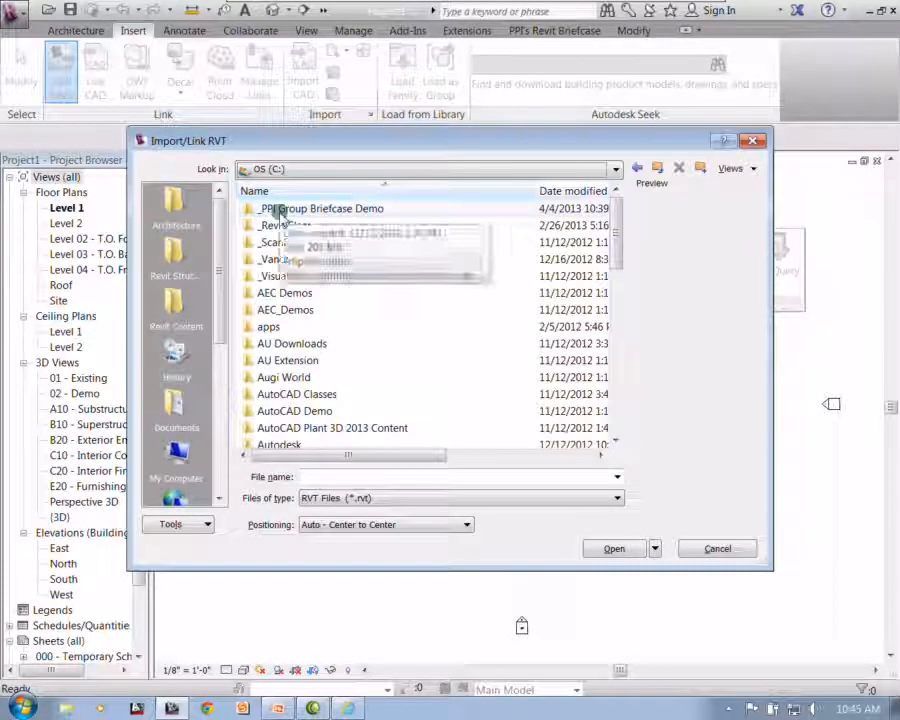
double_click(280, 212)
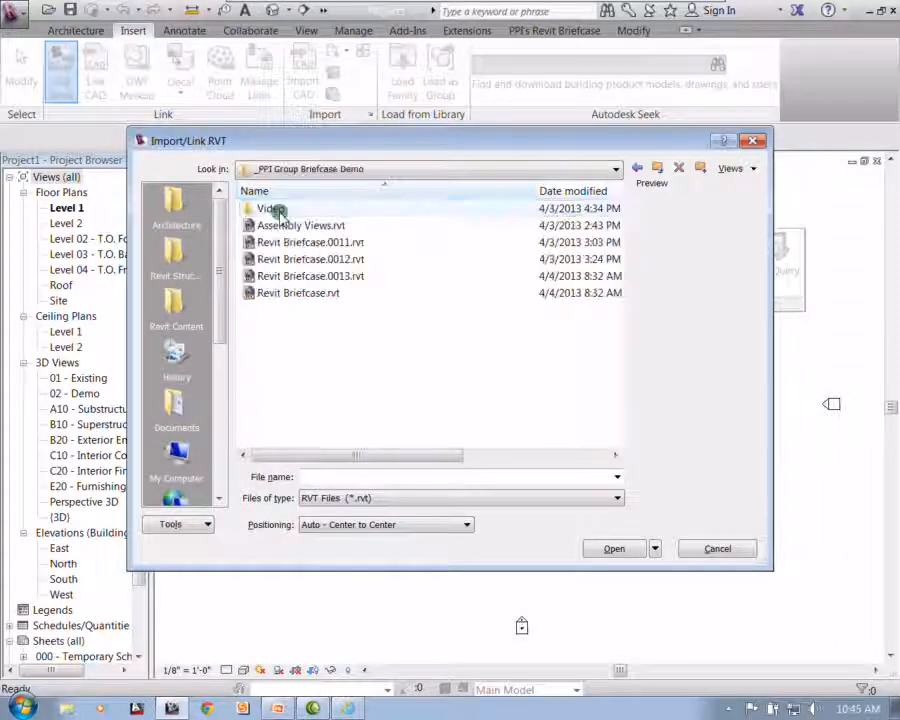
left_click(250, 293)
left_click(410, 527)
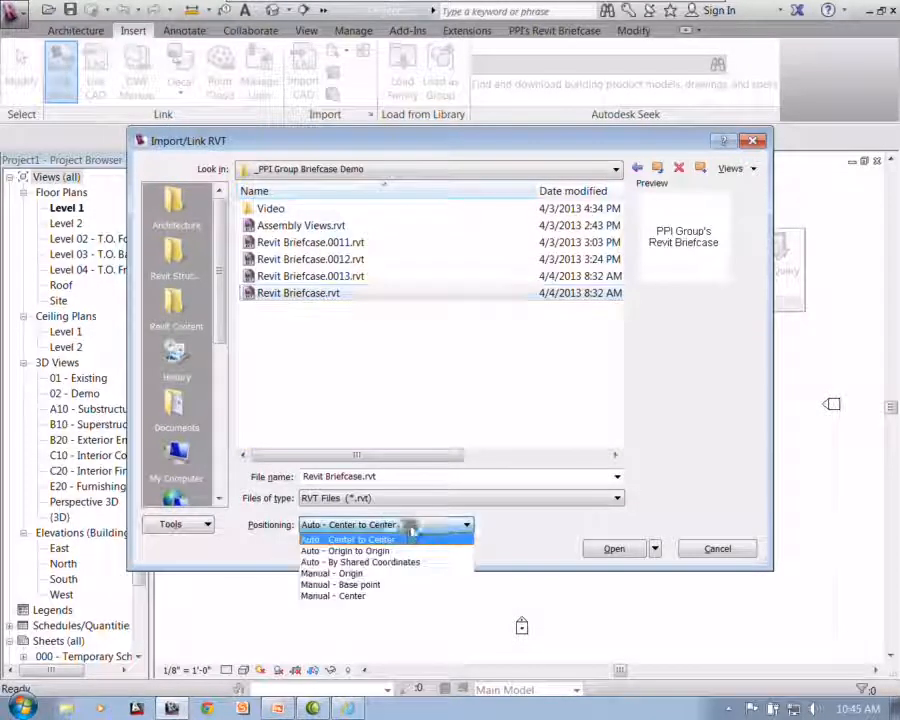
left_click(410, 551)
left_click(620, 549)
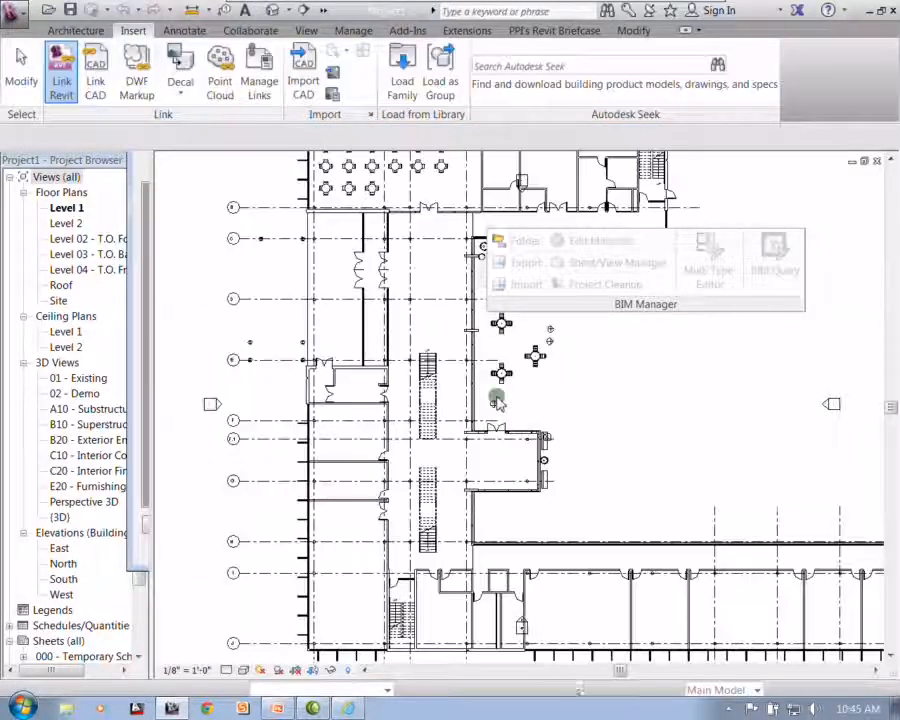
scroll(591, 388, "down", 3)
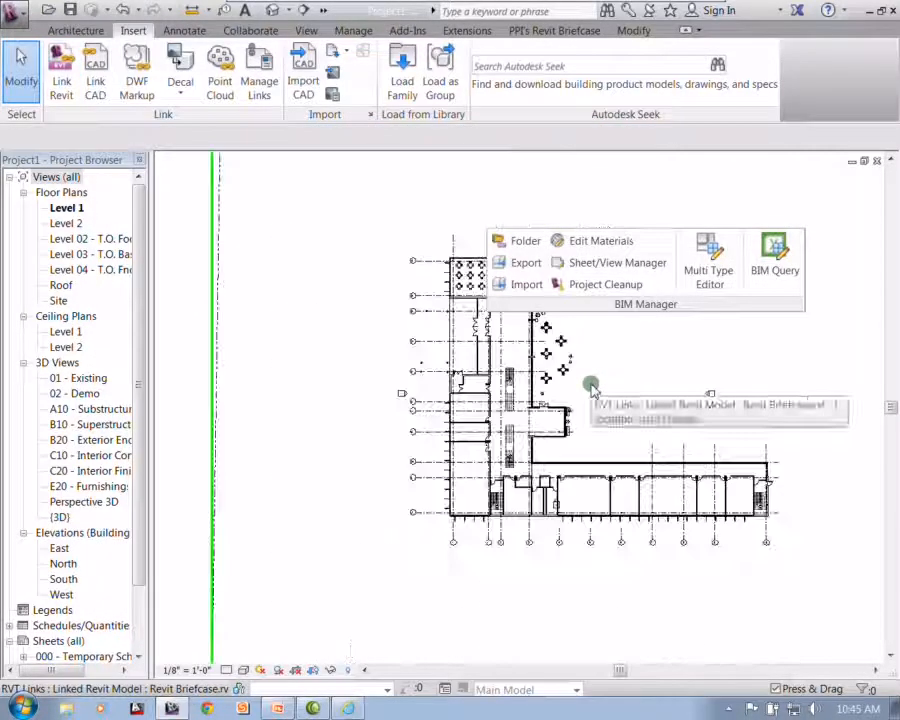
middle_click_drag(616, 374, 555, 372)
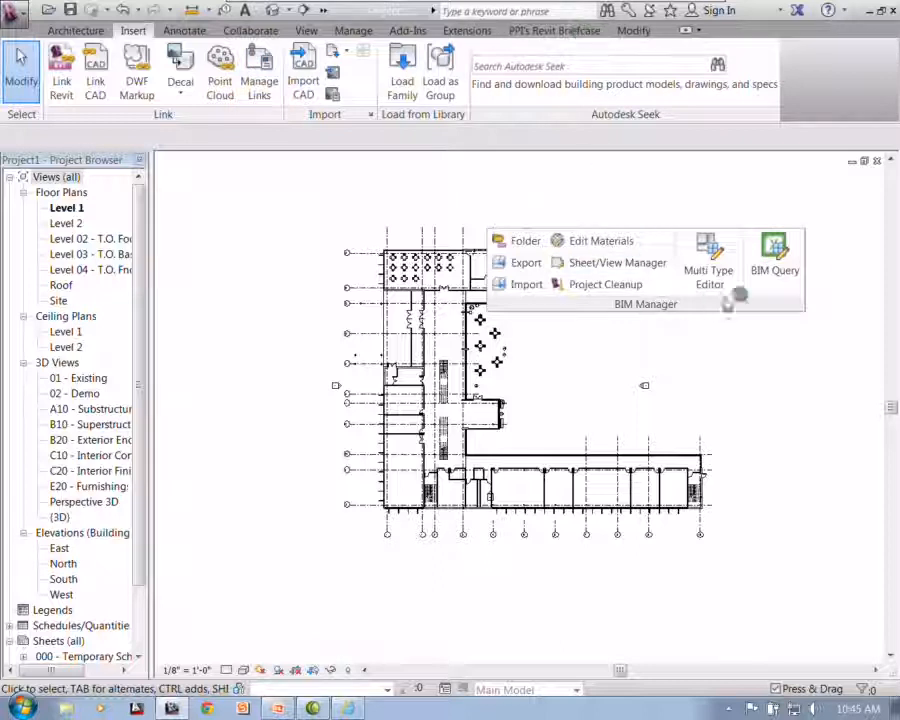
Query the Rooms category with BIM Query, check the resulting data sheet, and close the Data Link window
left_click(774, 268)
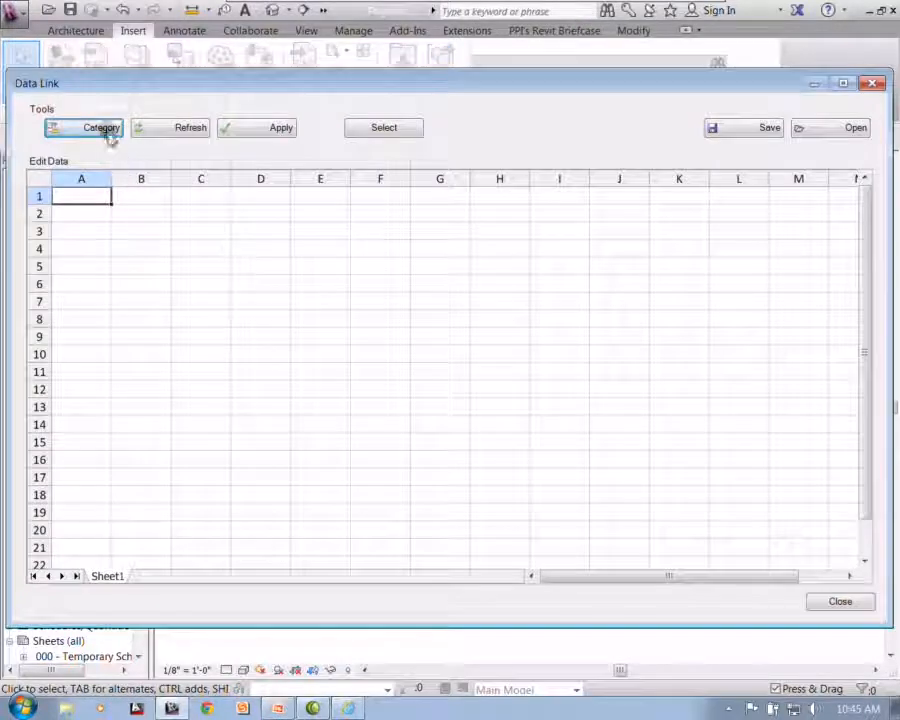
left_click(108, 132)
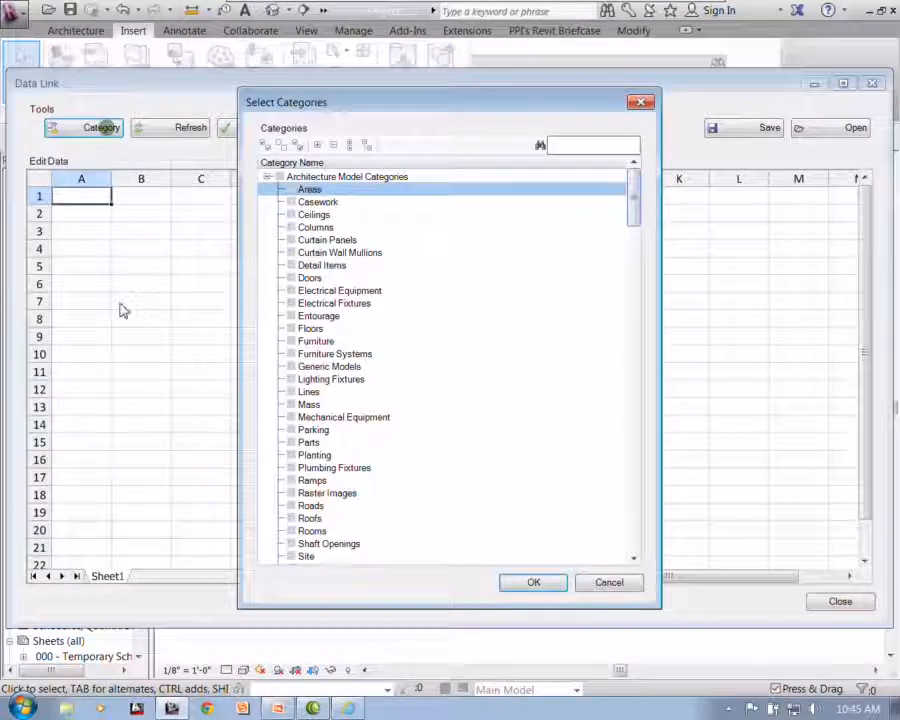
left_click(291, 520)
left_click(291, 530)
left_click(535, 584)
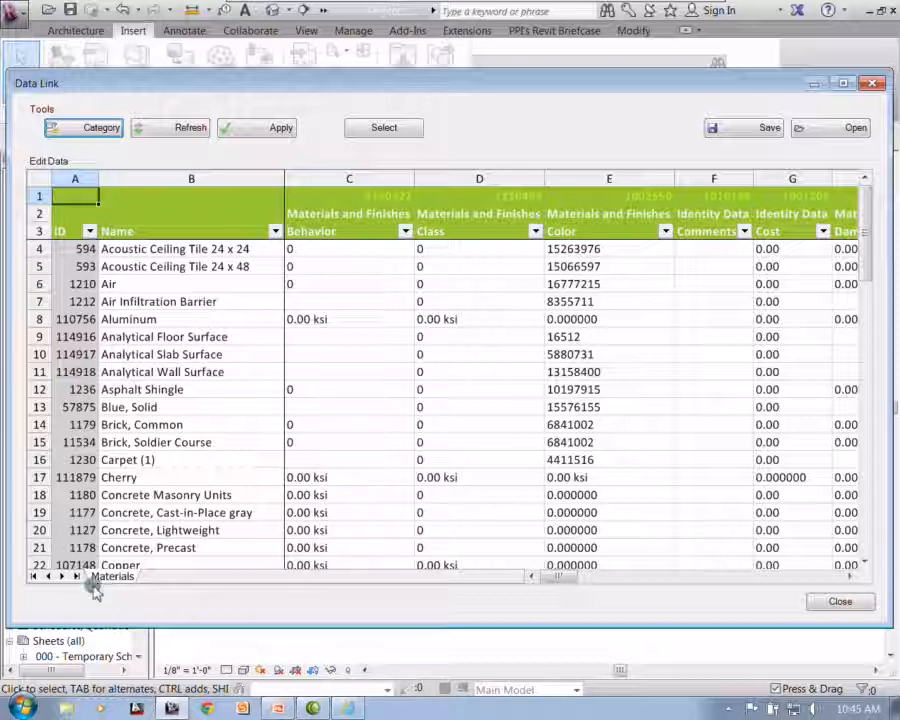
left_click(870, 84)
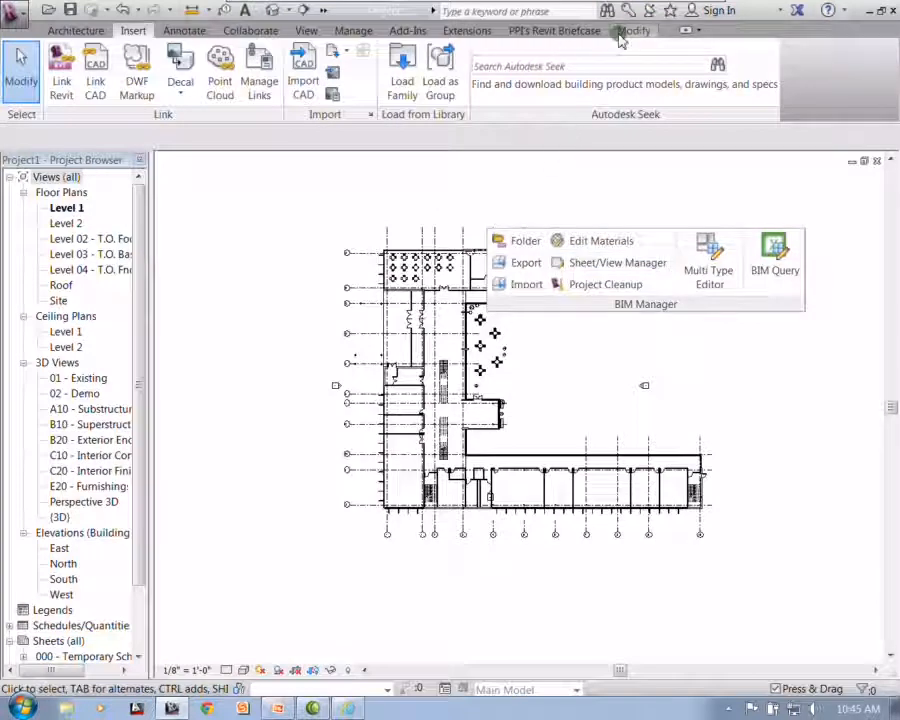
Detach the Revit Briefcase Modify panel and float it over the Level 1 plan view
left_click(624, 31)
left_click(590, 30)
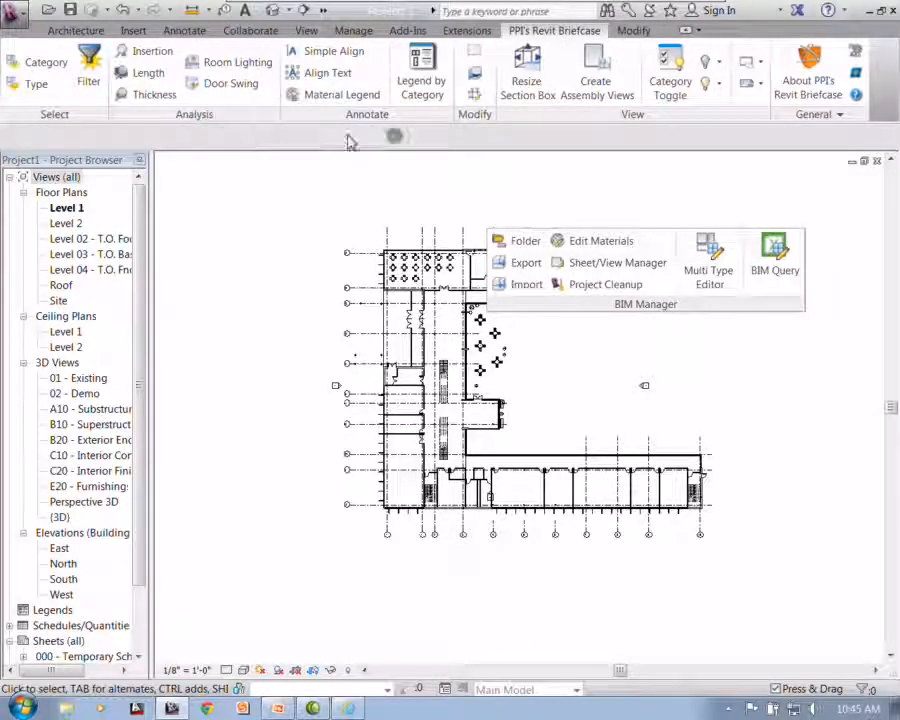
left_click_drag(476, 112, 256, 249)
Try to create floors from the linked model's rooms with Room To Floor, and cancel the operation
left_click(243, 205)
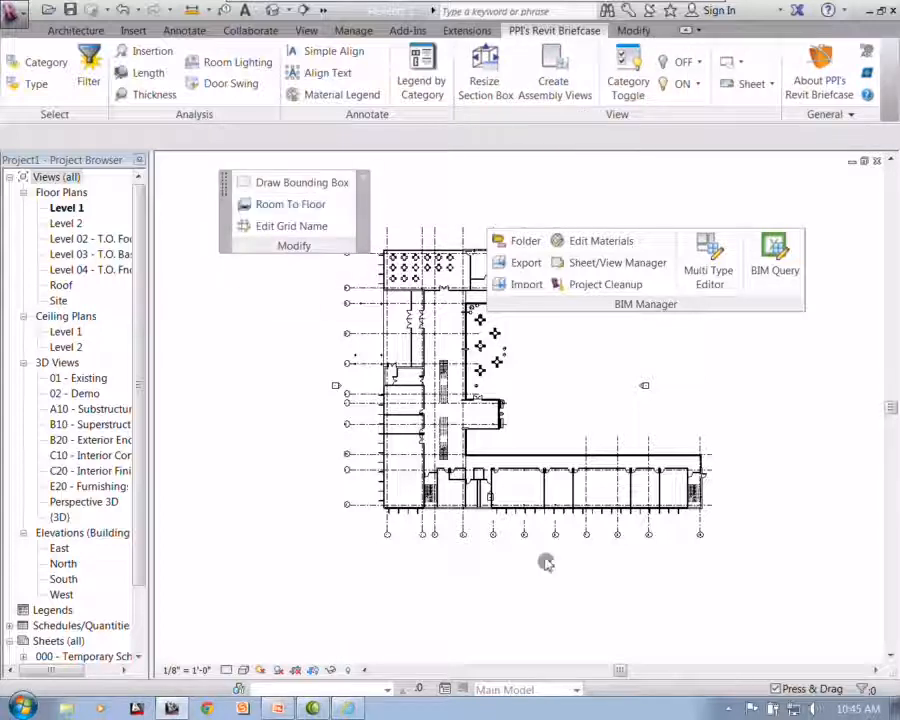
left_click(258, 204)
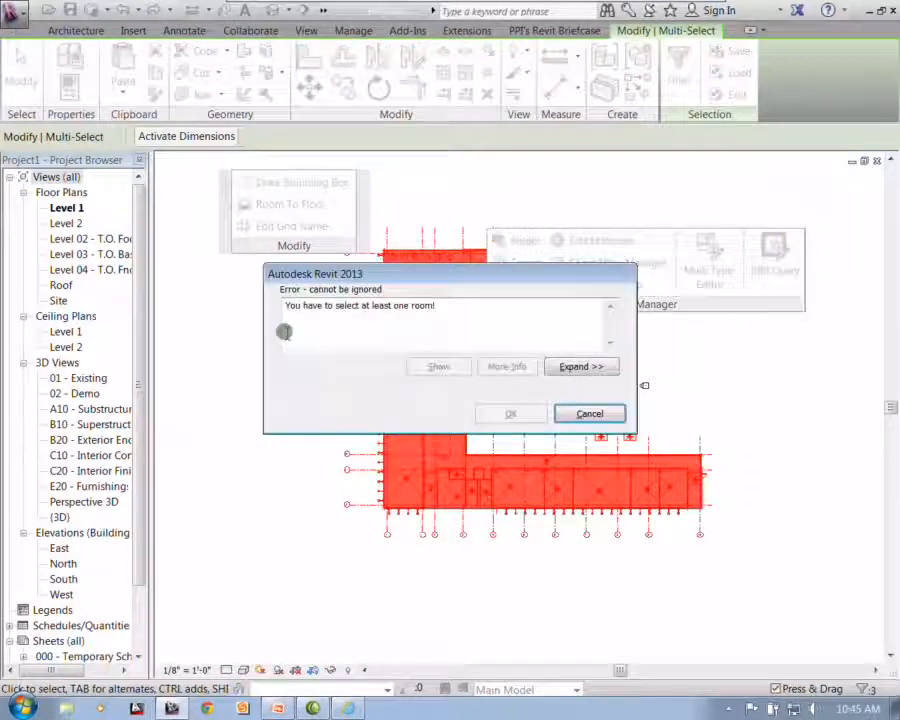
left_click(589, 413)
left_click(264, 317)
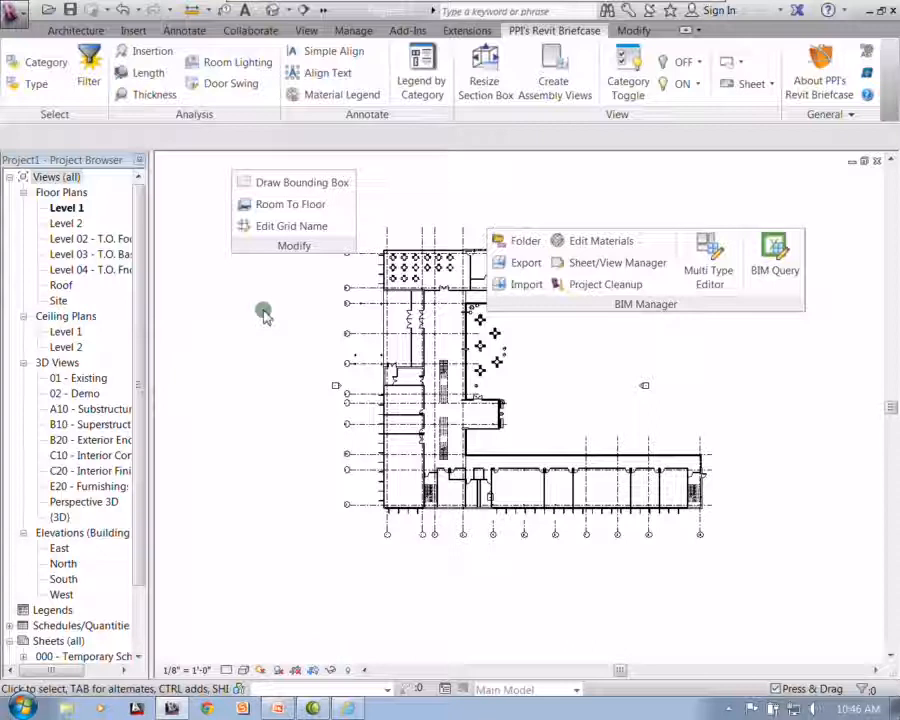
Switch to the PowerPoint webcast presentation and show the closing slide with upcoming events and training
mouse_move(395, 4)
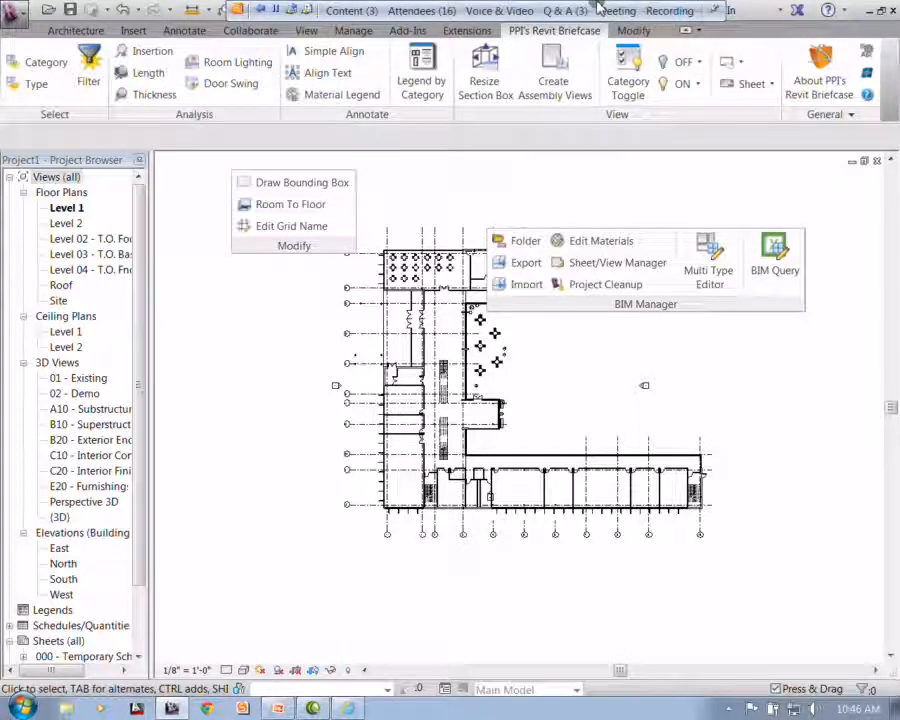
left_click(280, 709)
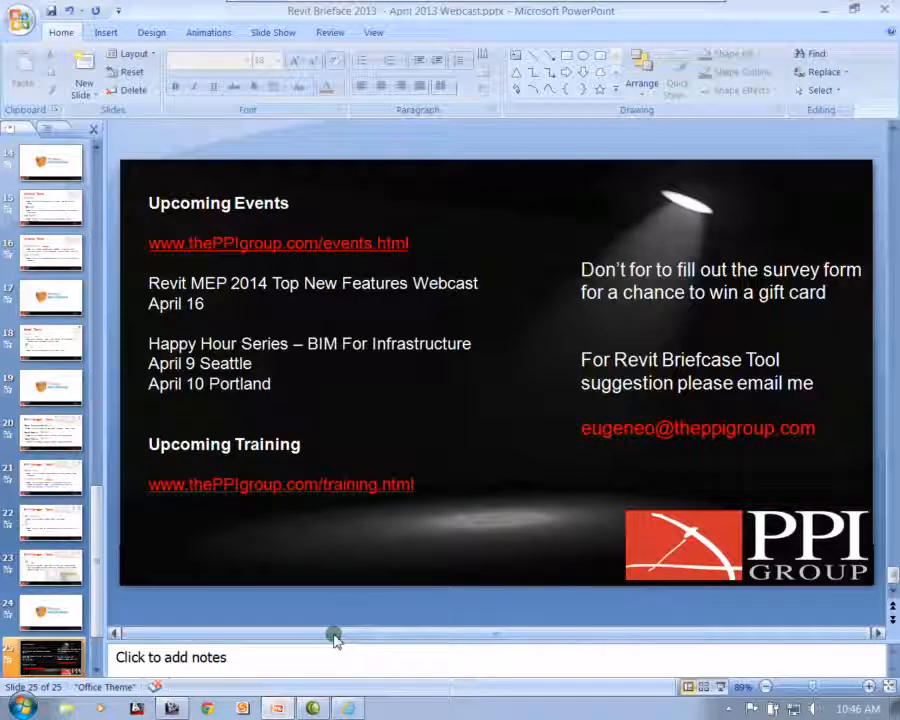
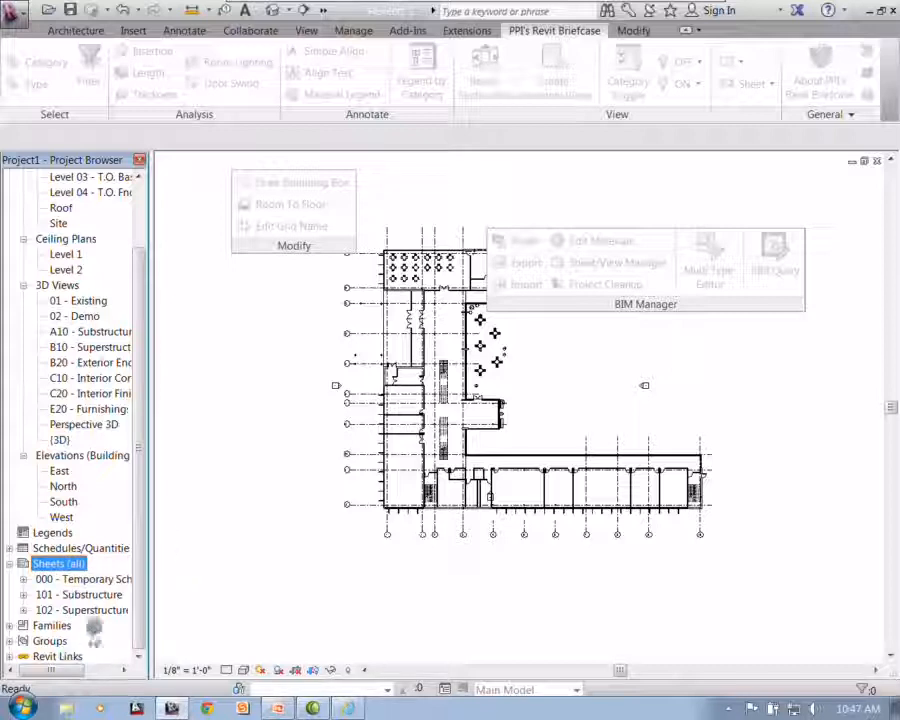
Back in the Revit project, create a new sheet with the E1 30 x 42 Horizontal titleblock
right_click(58, 563)
left_click(110, 573)
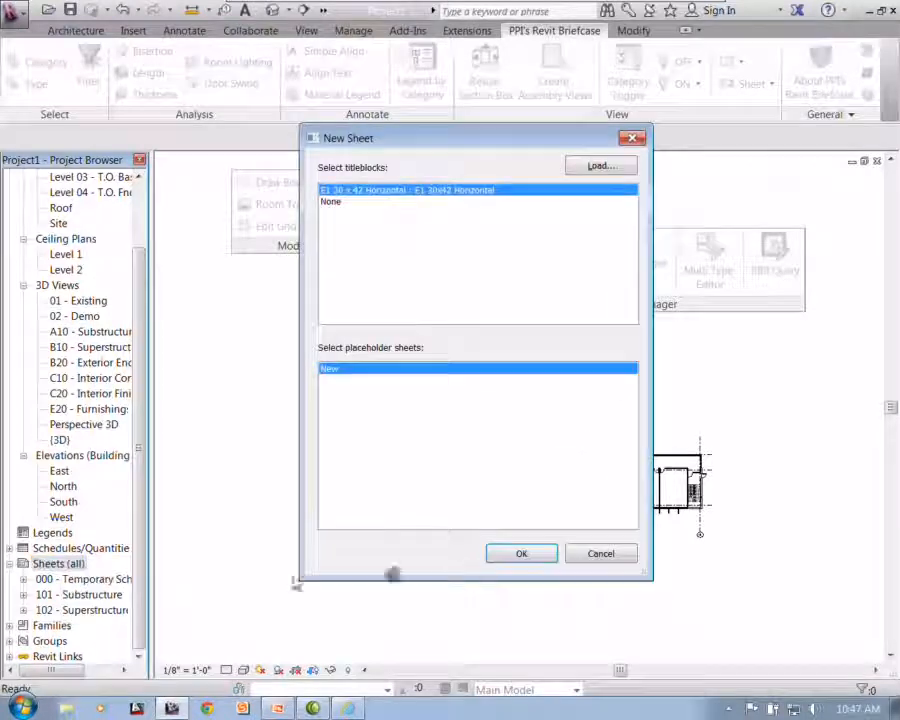
left_click(510, 558)
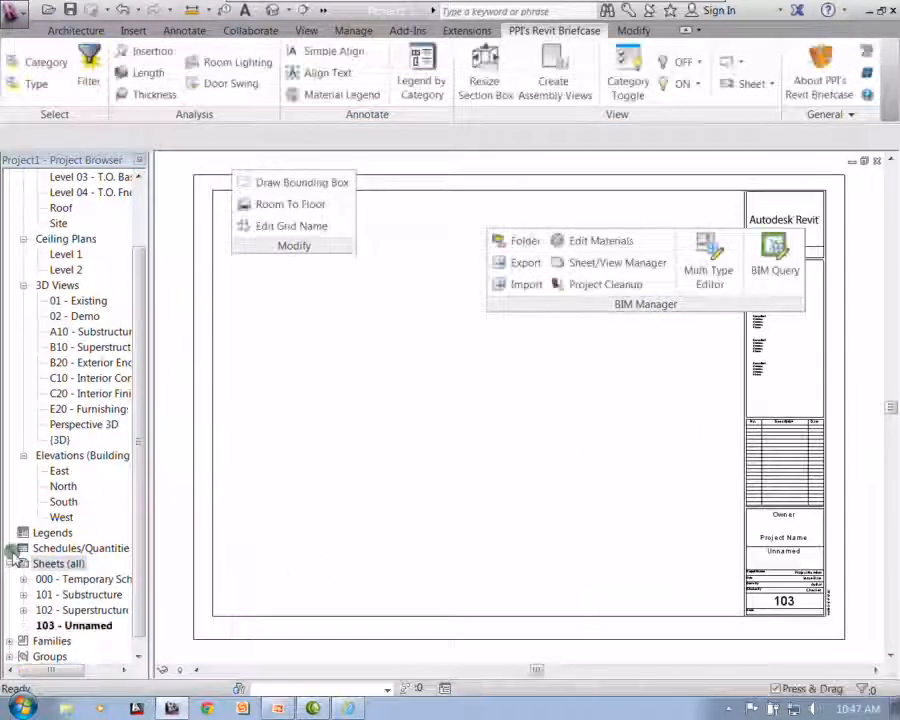
Place the qa-Area Schedule (Gross Building) on sheet 103, in the left half of the titleblock
left_click(11, 550)
left_click_drag(141, 528, 148, 380)
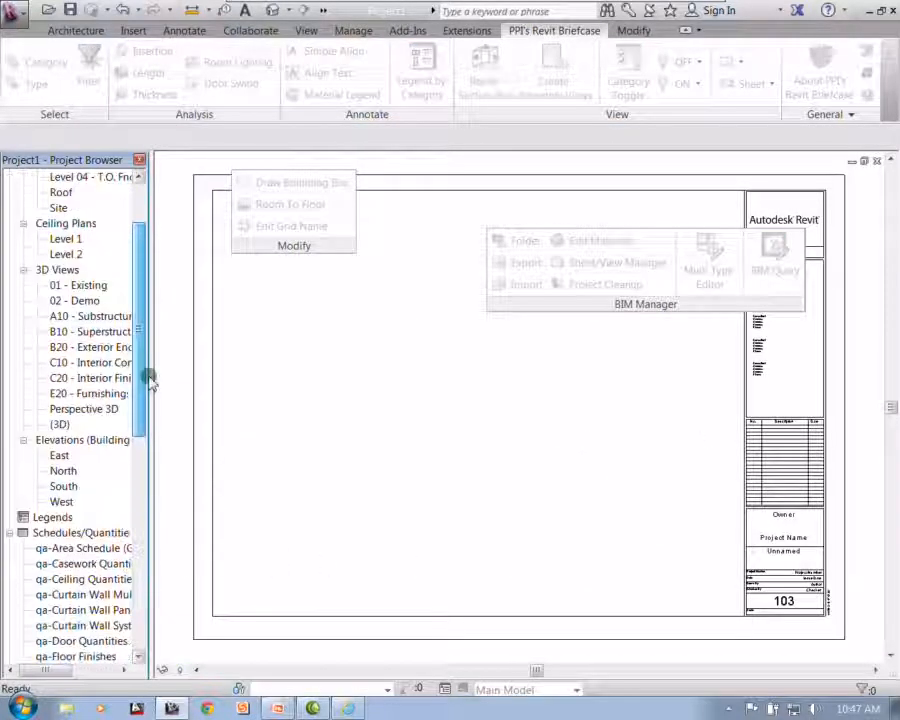
double_click(80, 548)
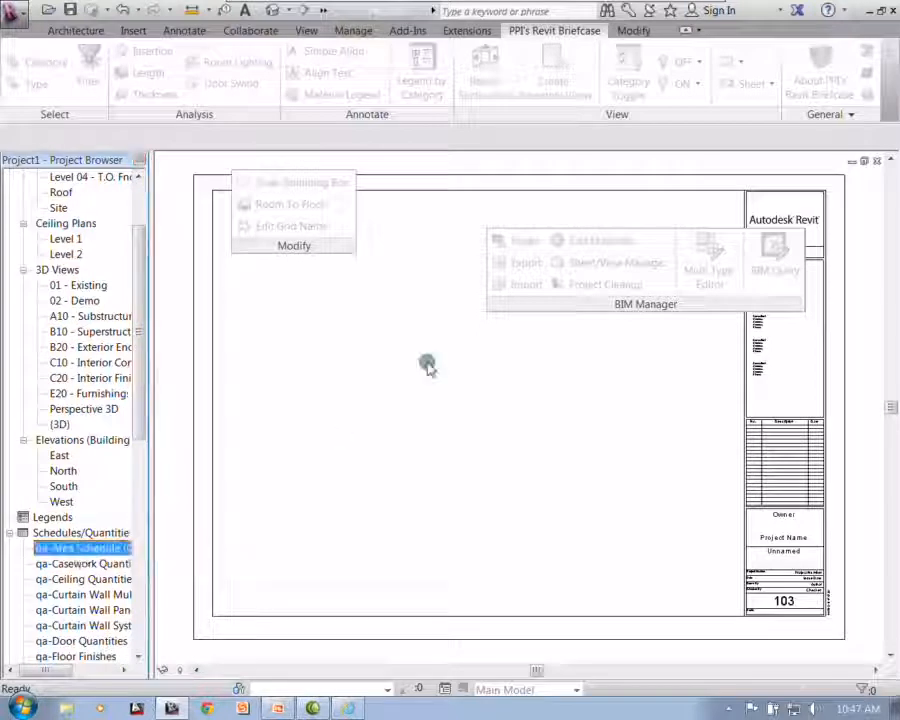
left_click(332, 370)
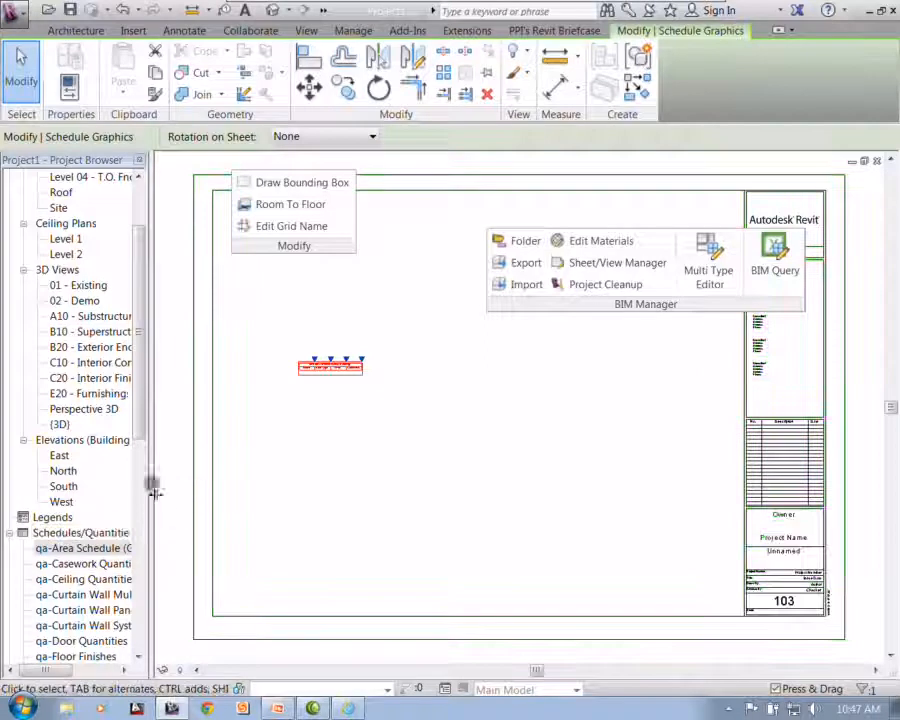
Create another new sheet after sheet 103 using the same E1 30 x 42 Horizontal titleblock
left_click_drag(141, 412, 141, 610)
right_click(95, 580)
left_click(122, 590)
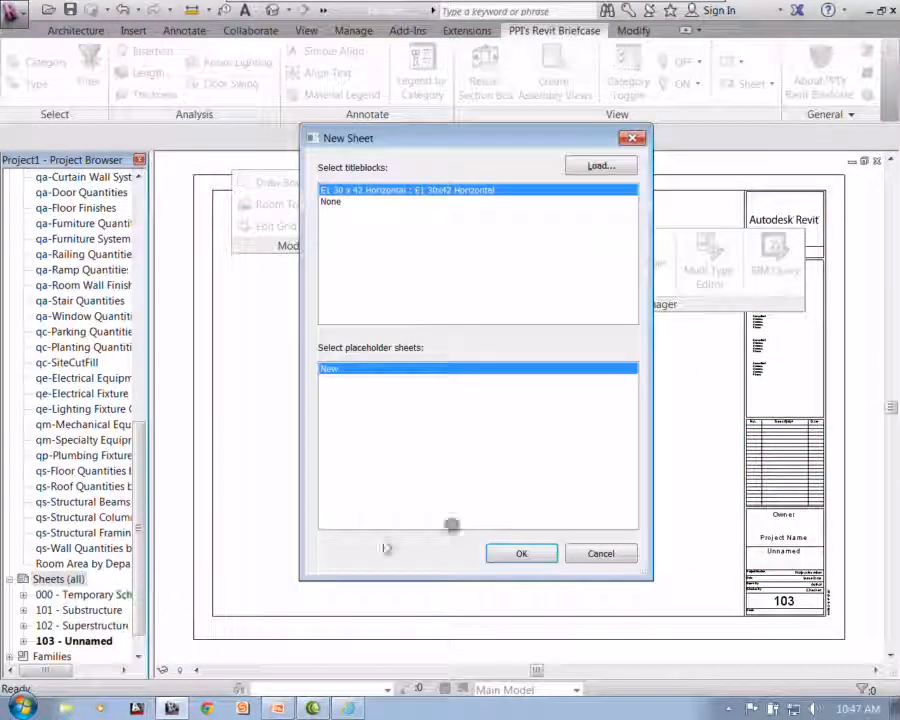
left_click(530, 554)
Place the qa-Area Schedule (Gross Building) on the newest sheet as well
left_click_drag(137, 516, 130, 352)
left_click_drag(66, 533, 437, 472)
left_click(352, 394)
Widen the Comments column of the placed area schedule to well over twice the other columns' width
scroll(320, 392, "up", 5)
scroll(321, 392, "up", 2)
scroll(317, 390, "down", 4)
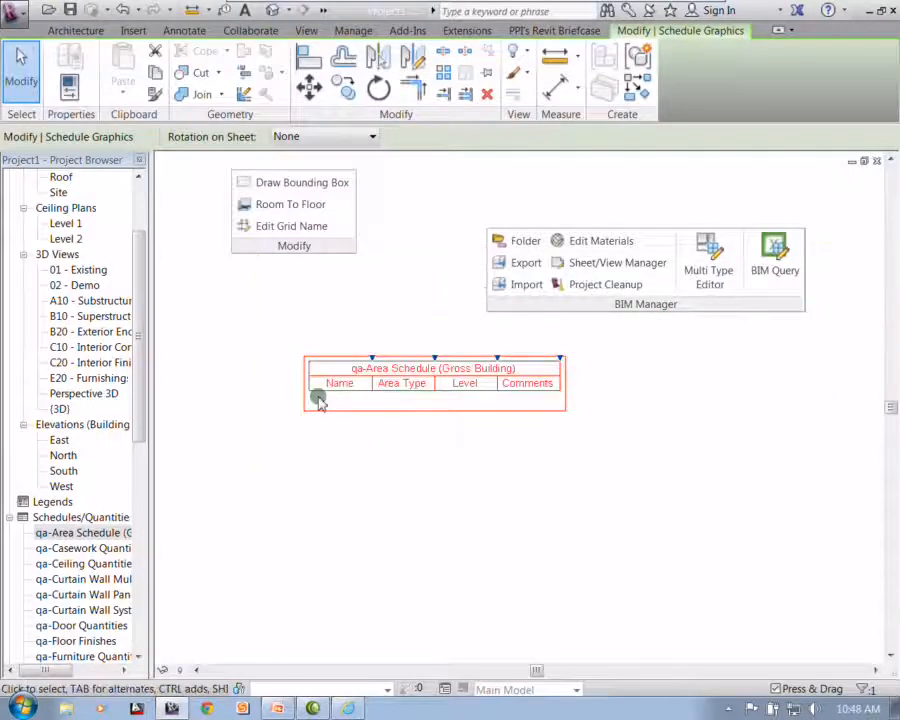
left_click_drag(560, 358, 666, 360)
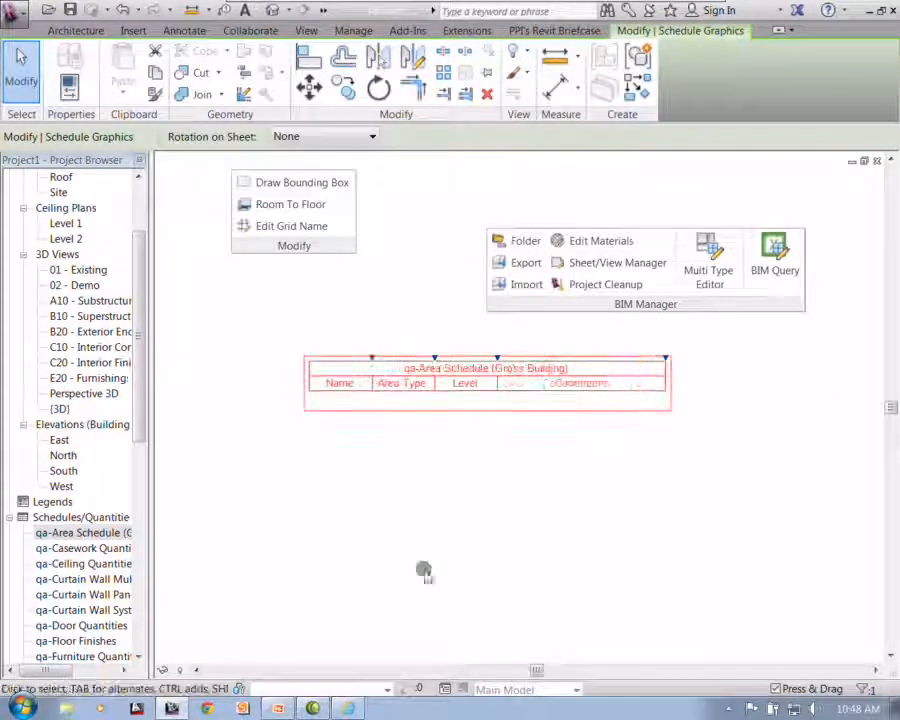
left_click(328, 461)
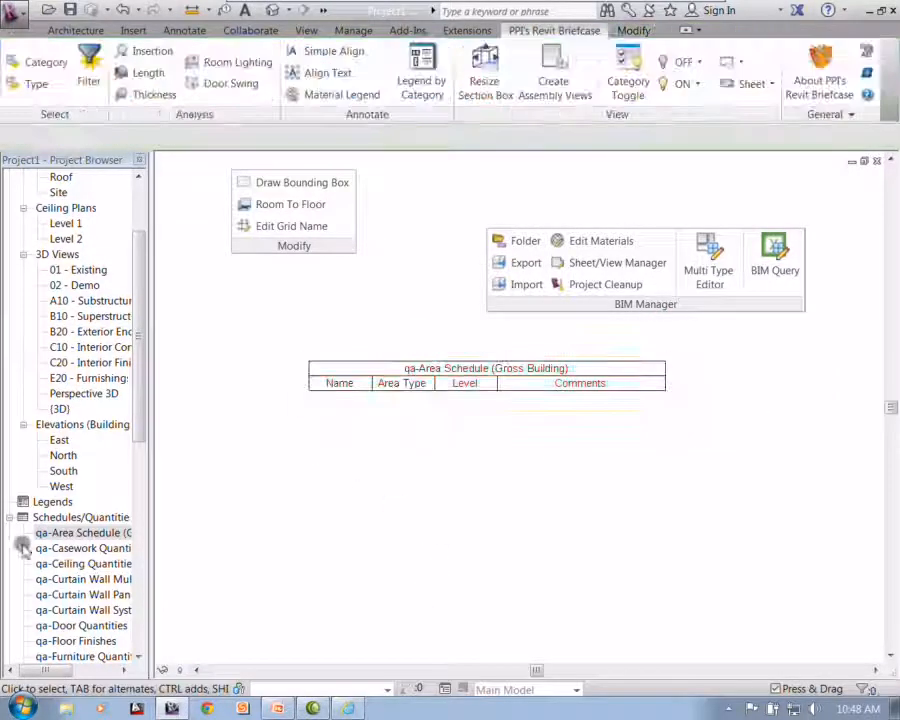
Place the qa-Casework Quantities and qa-Curtain Wall Mullion Quantities schedules below the area schedule on the sheet
double_click(80, 548)
left_click(578, 494)
left_click_drag(112, 580, 301, 578)
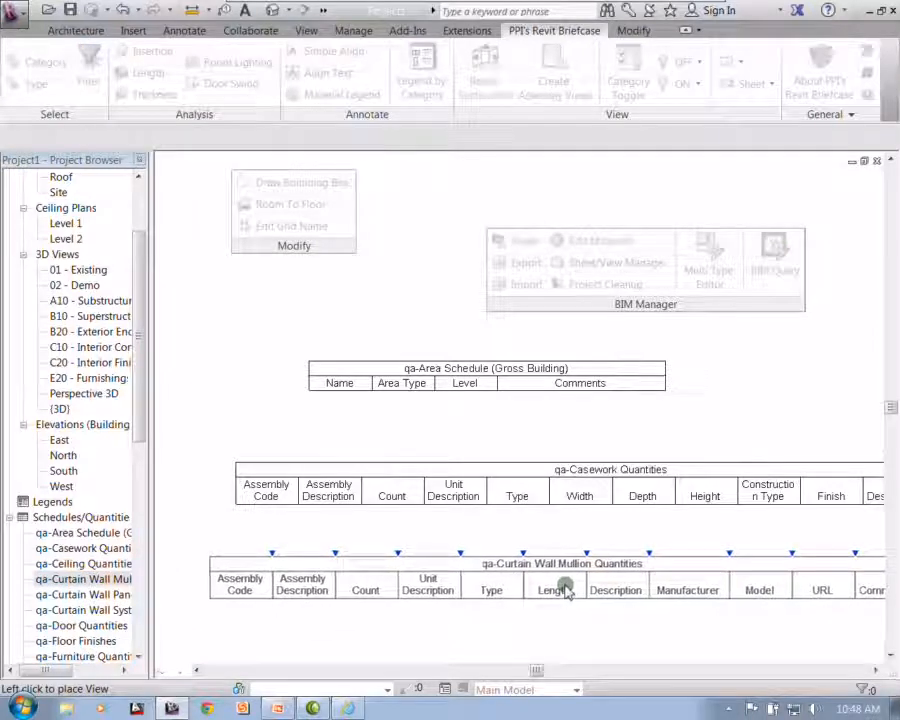
left_click(566, 593)
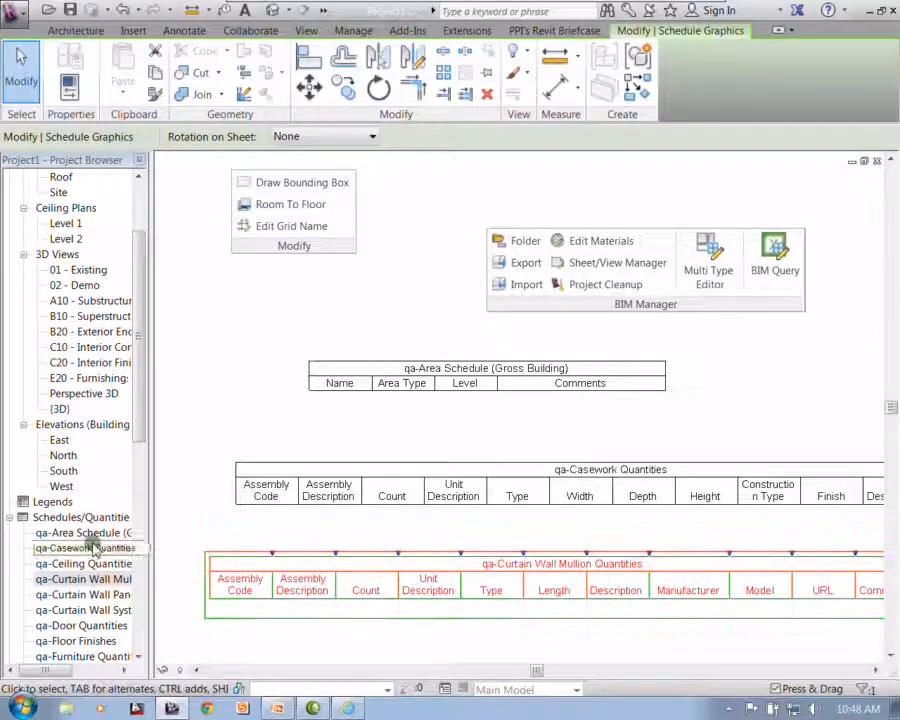
Place the qc-SiteCutFill schedule above the area schedule on the sheet and clear the selection
left_click_drag(143, 426, 141, 537)
left_click_drag(52, 531, 519, 326)
left_click(588, 200)
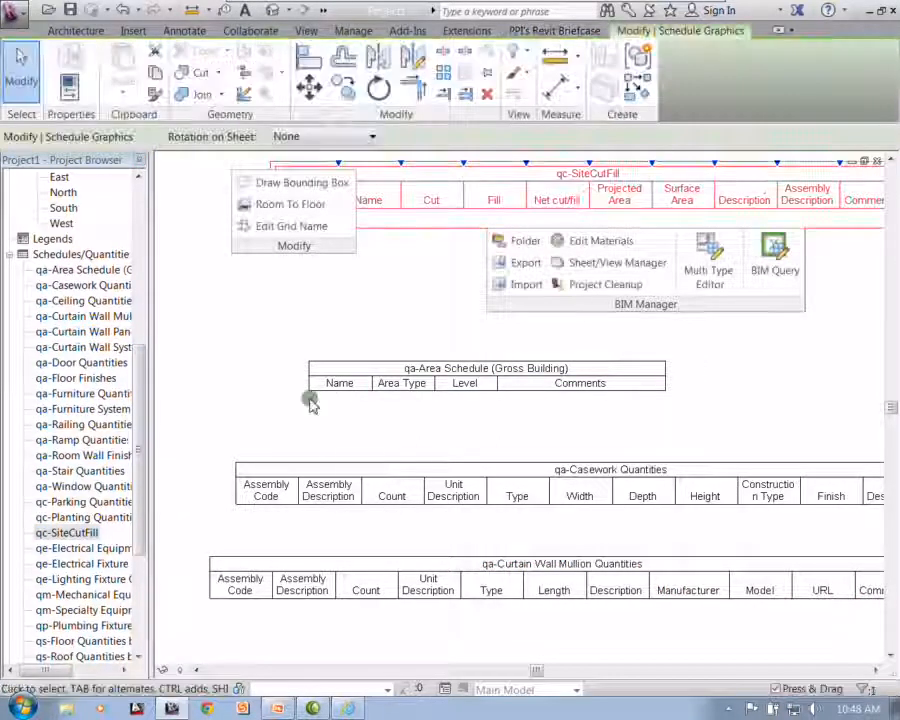
left_click(238, 370)
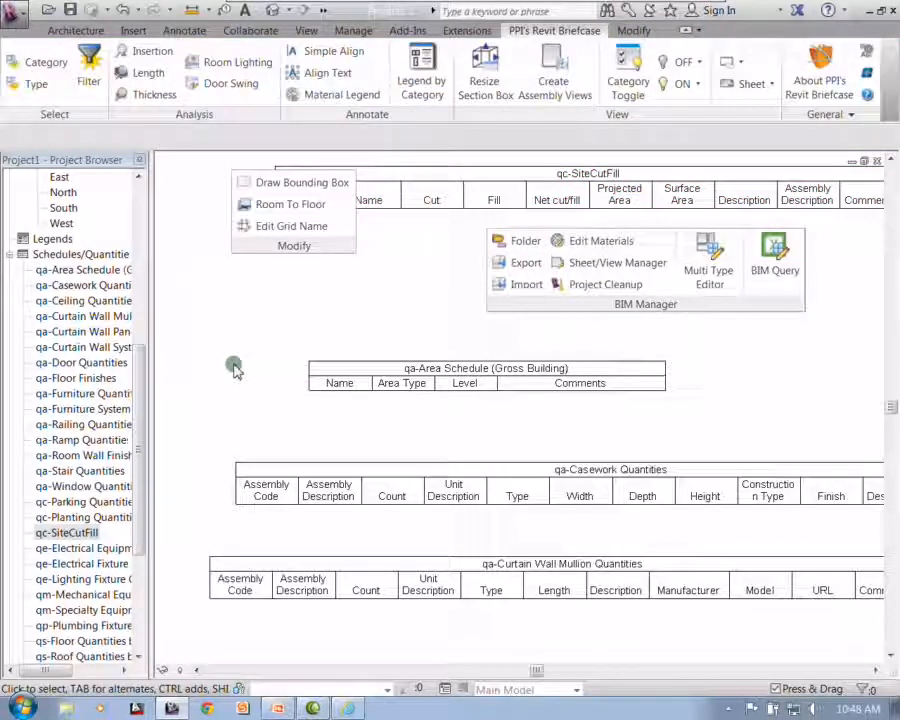
left_click_drag(93, 394, 143, 392)
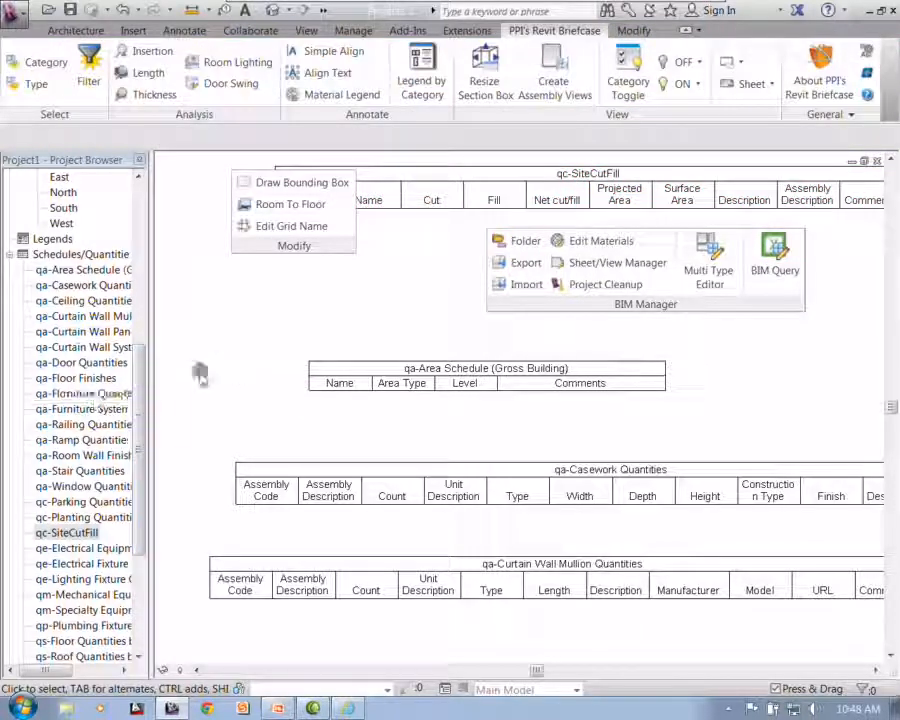
left_click_drag(200, 373, 186, 366)
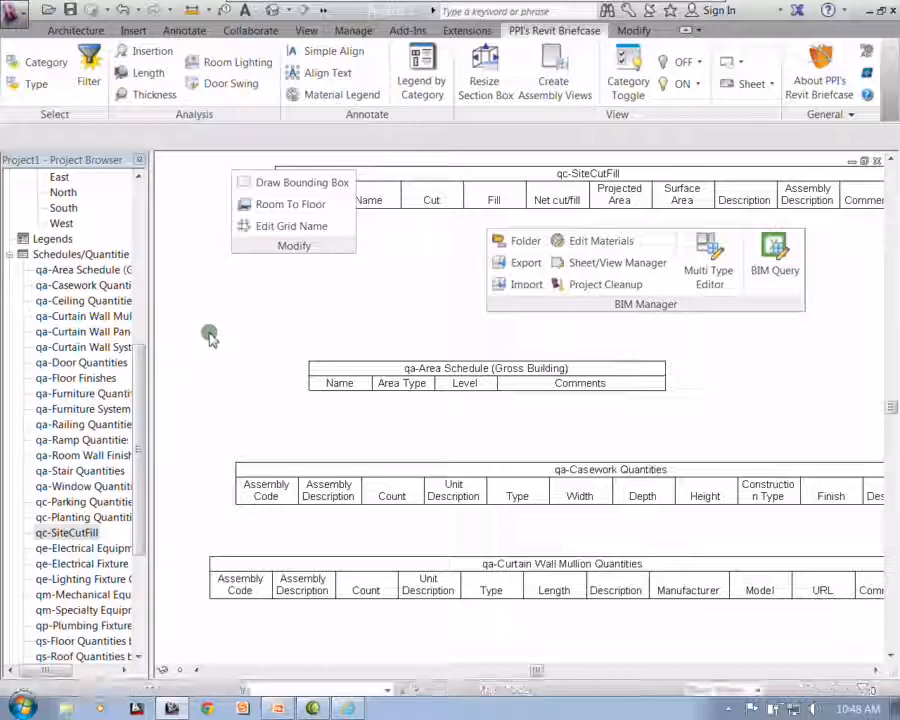
Duplicate sheet 104 with the Sheet/View Manager without choosing any viewports, and open the new sheet 105
scroll(210, 336, "down", 3)
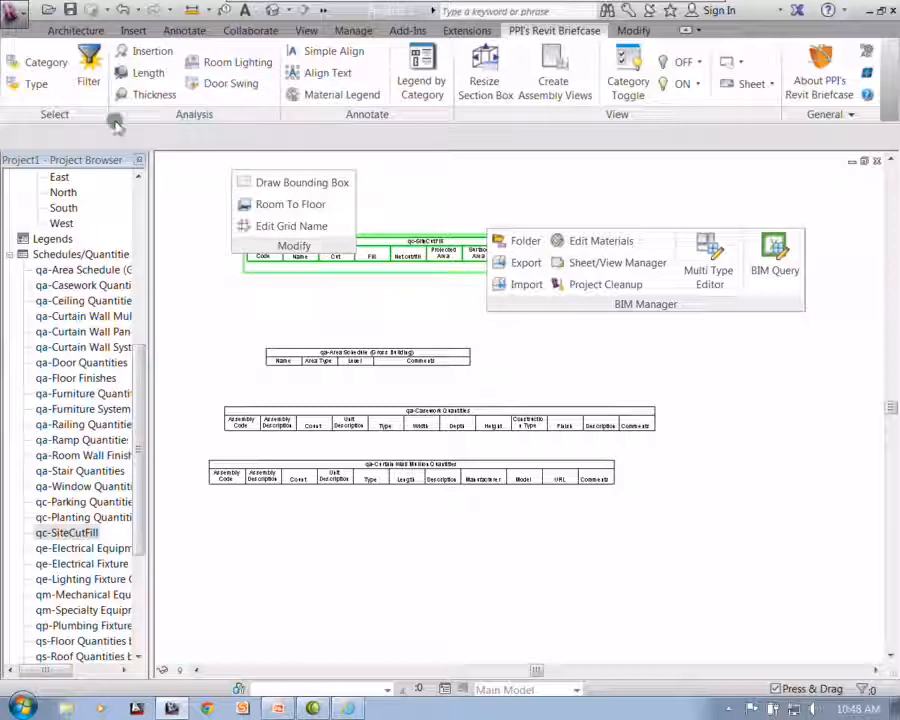
left_click(585, 262)
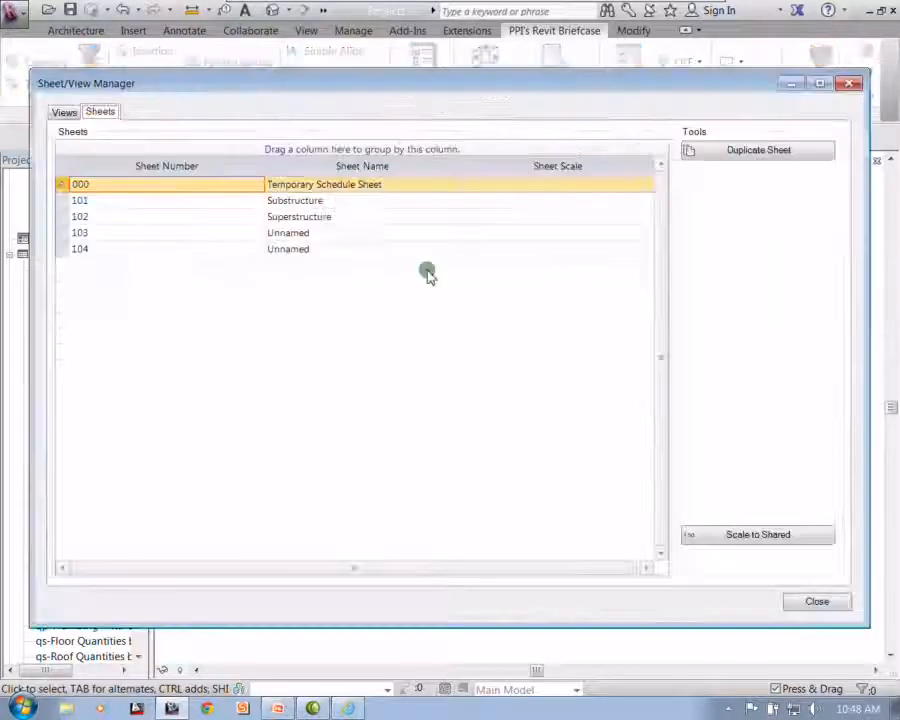
left_click(149, 251)
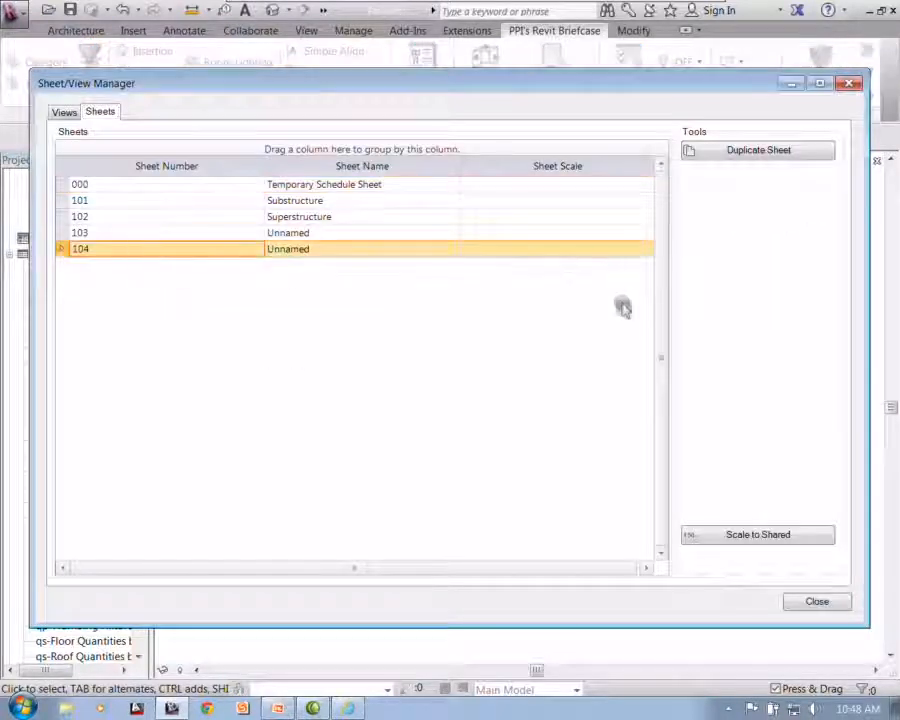
left_click(748, 152)
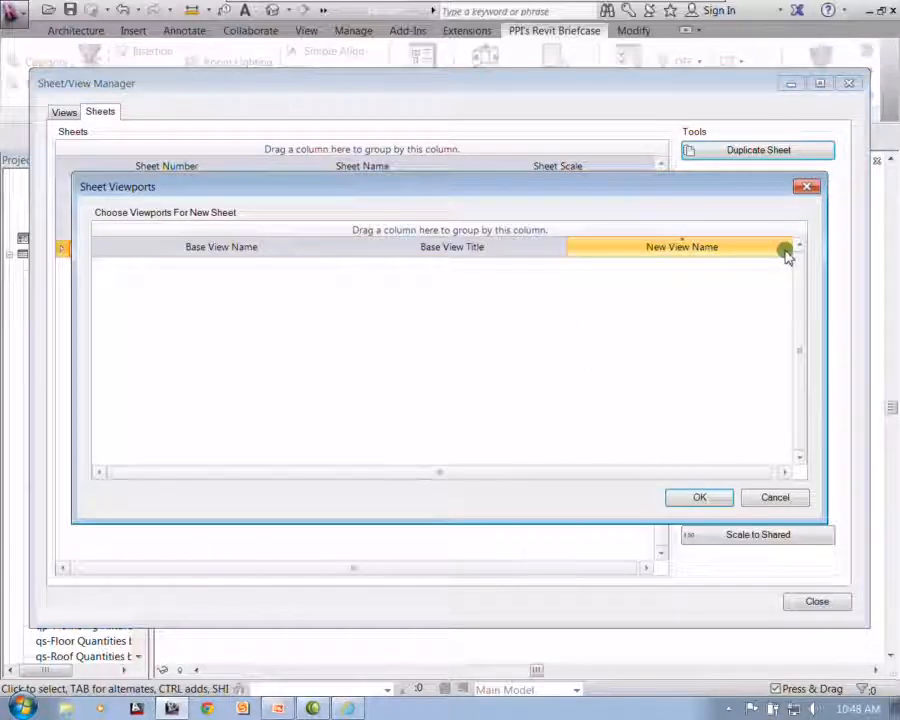
left_click(705, 500)
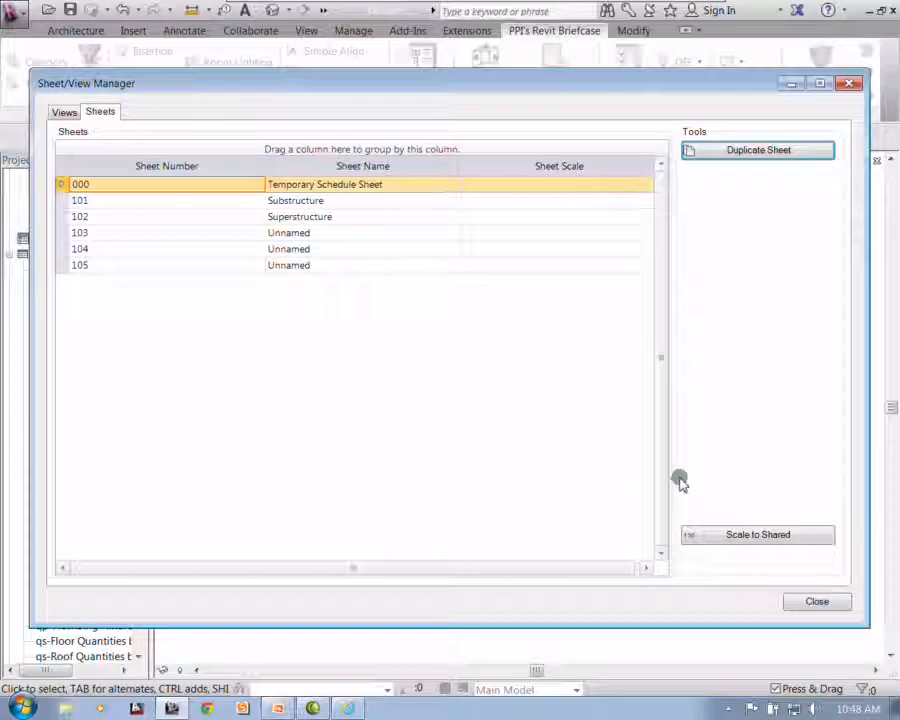
left_click(813, 601)
left_click_drag(141, 418, 143, 603)
left_click(78, 612)
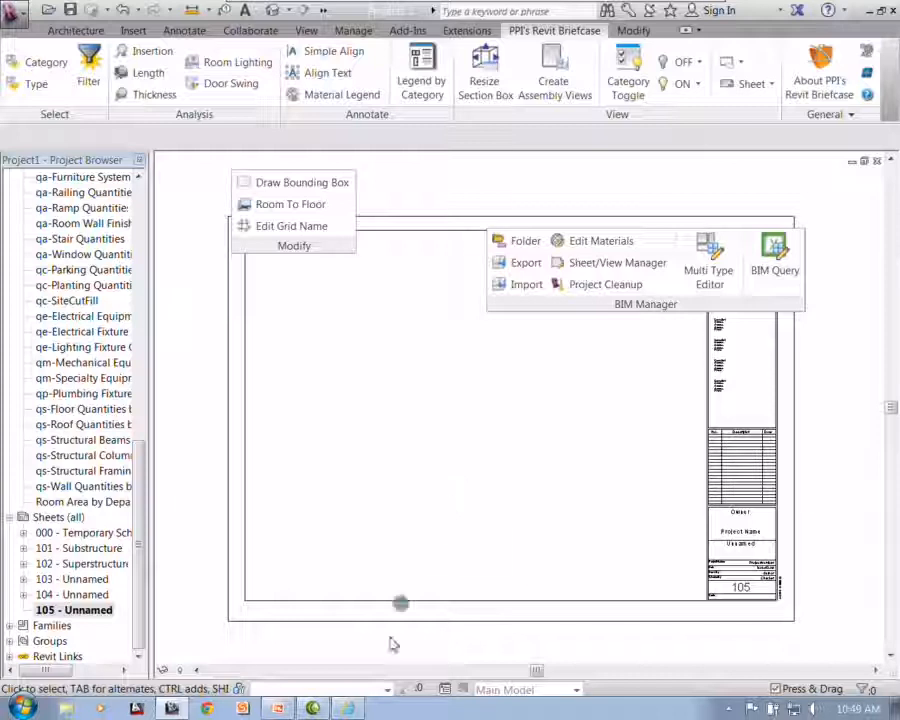
left_click(278, 708)
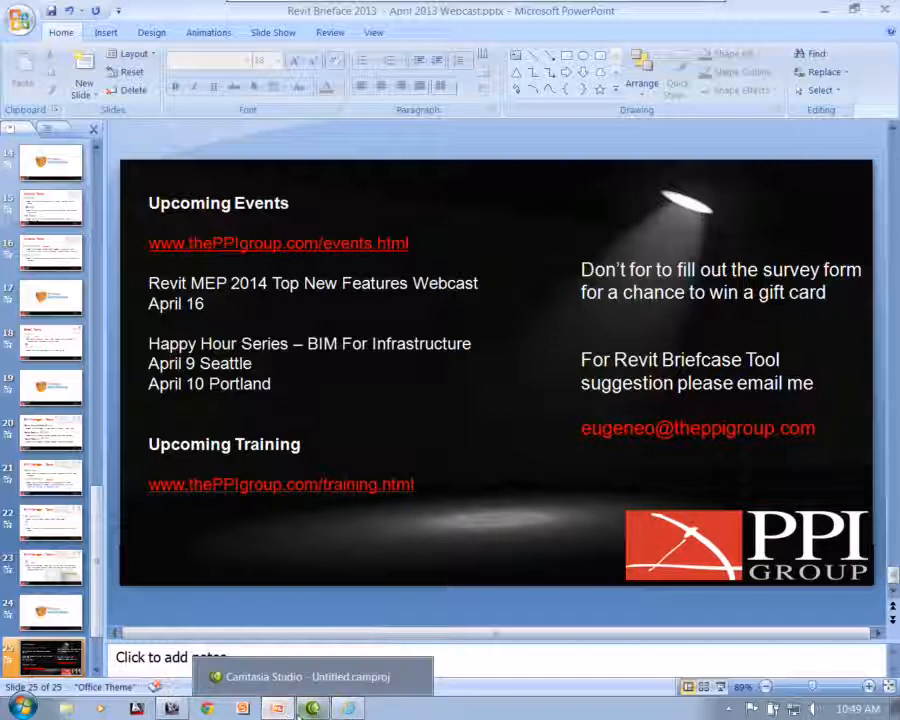
left_click(171, 708)
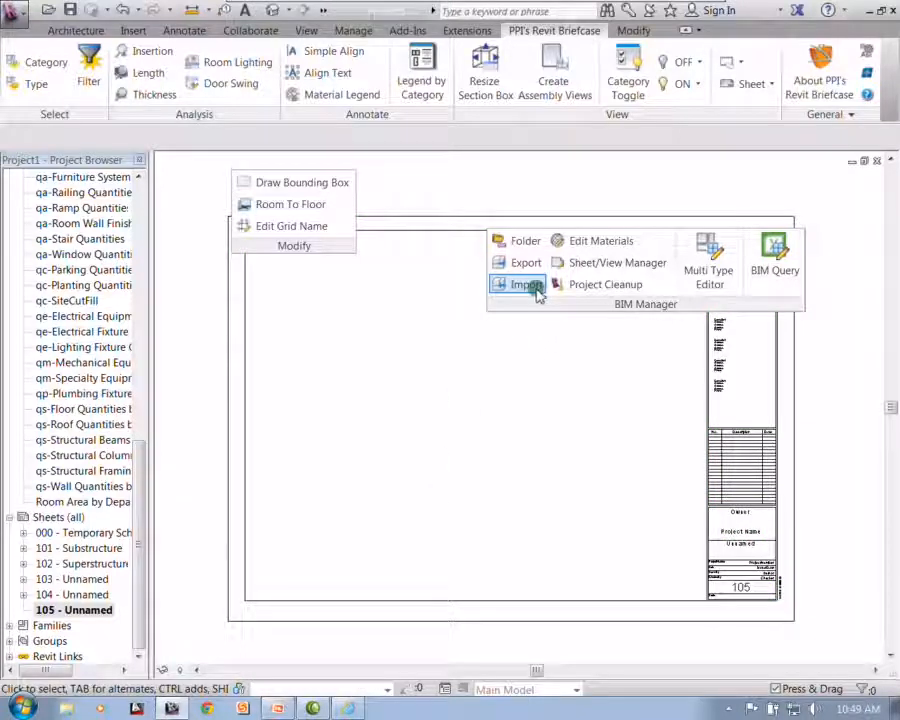
left_click_drag(140, 518, 147, 231)
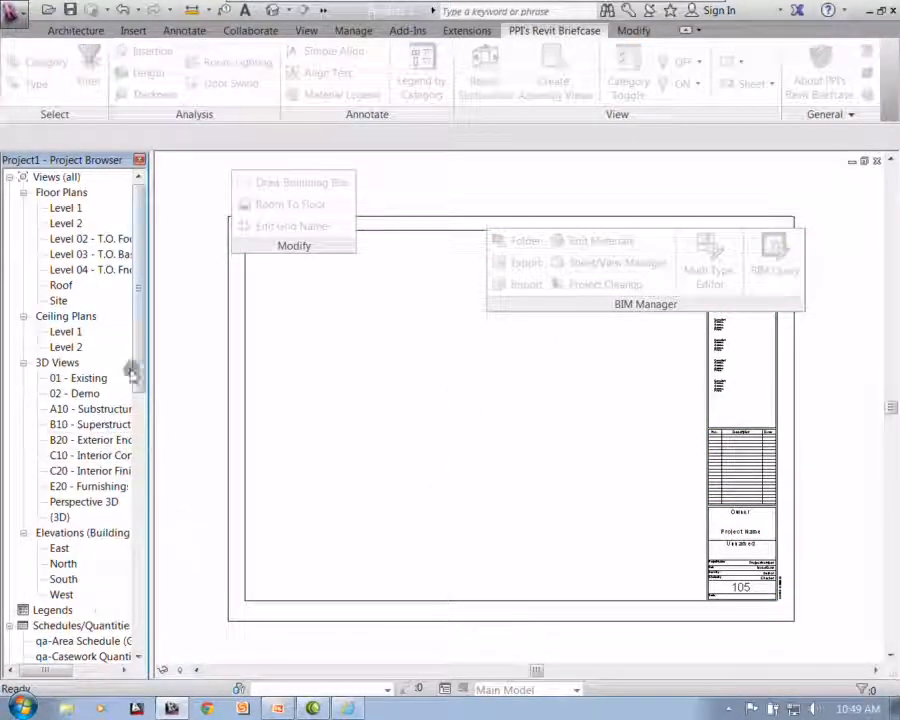
left_click_drag(135, 375, 137, 524)
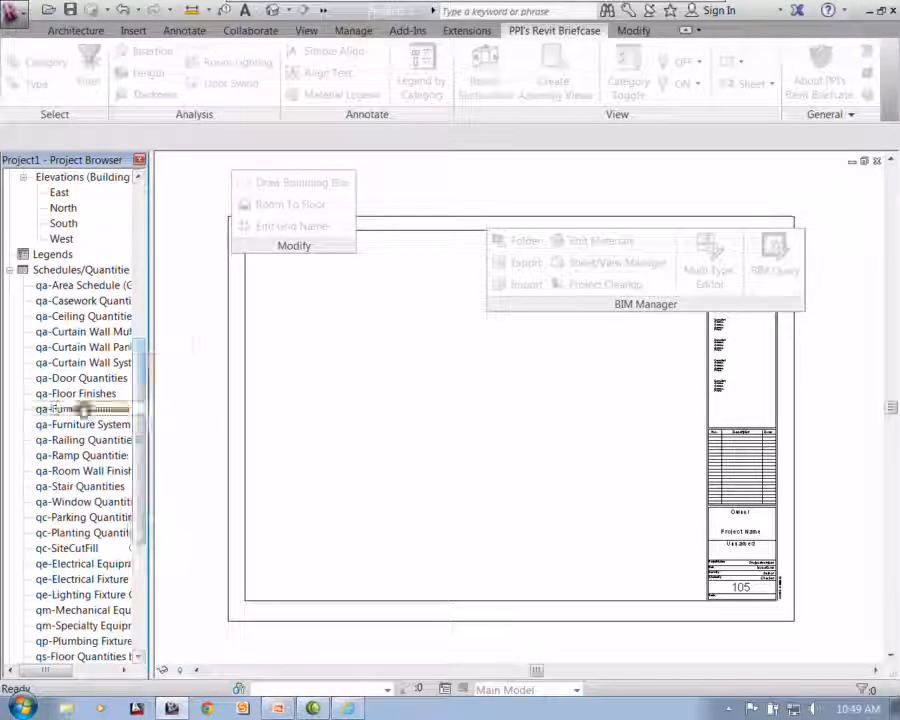
left_click(10, 270)
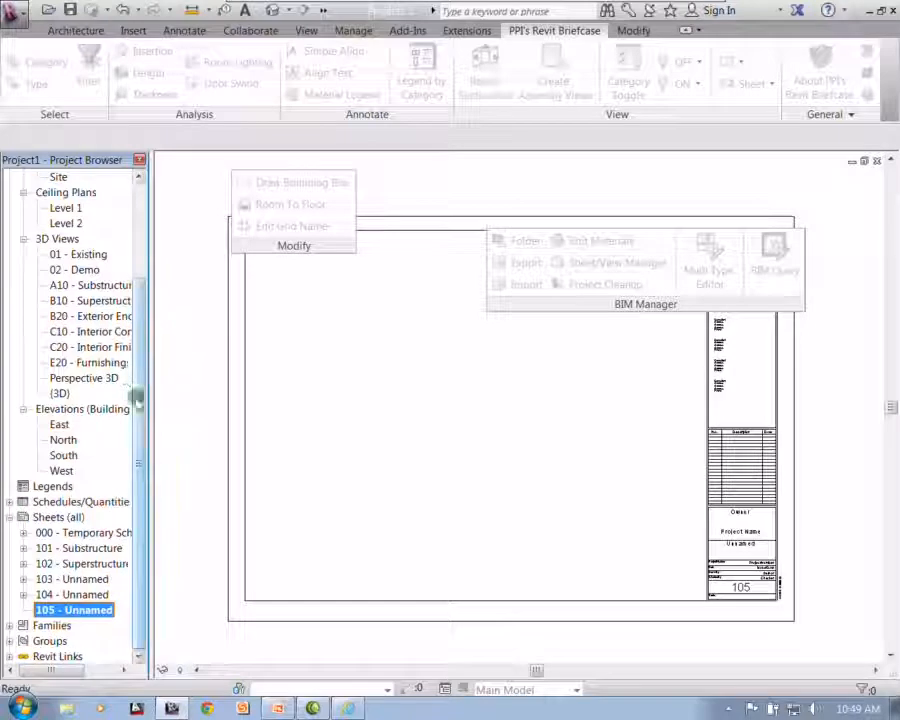
left_click_drag(141, 406, 141, 300)
Close all open views of Project1 and discard the unsaved changes
left_click(877, 161)
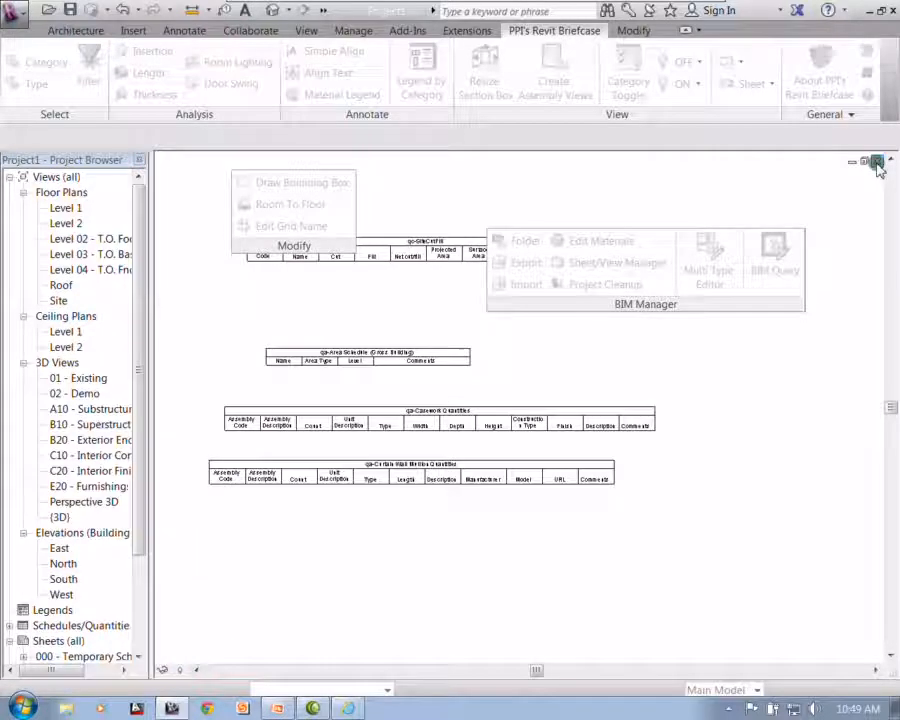
left_click(877, 161)
left_click(877, 161)
left_click(877, 161)
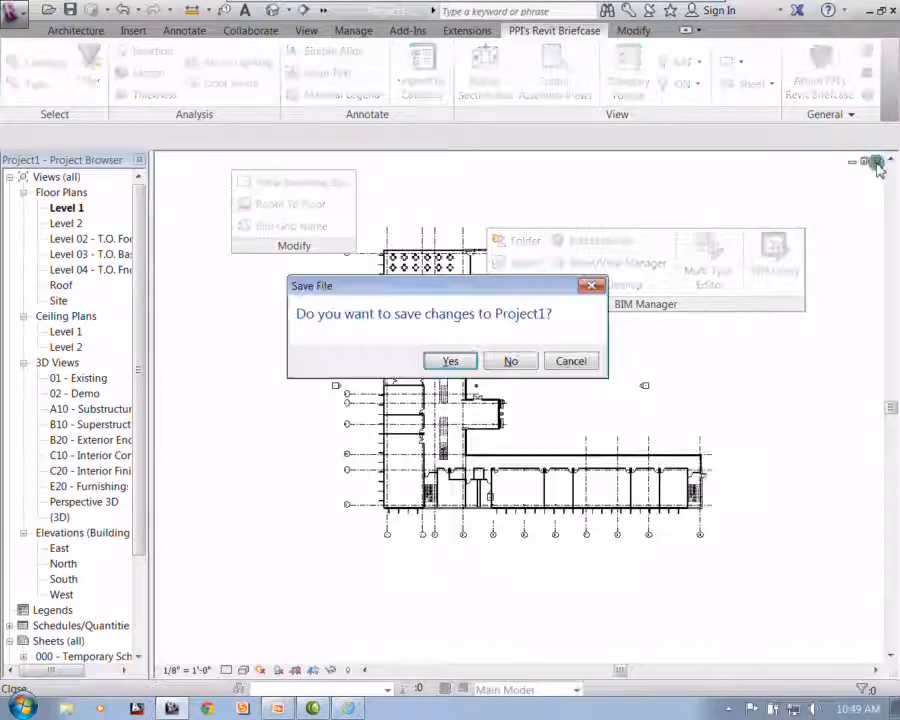
left_click(506, 362)
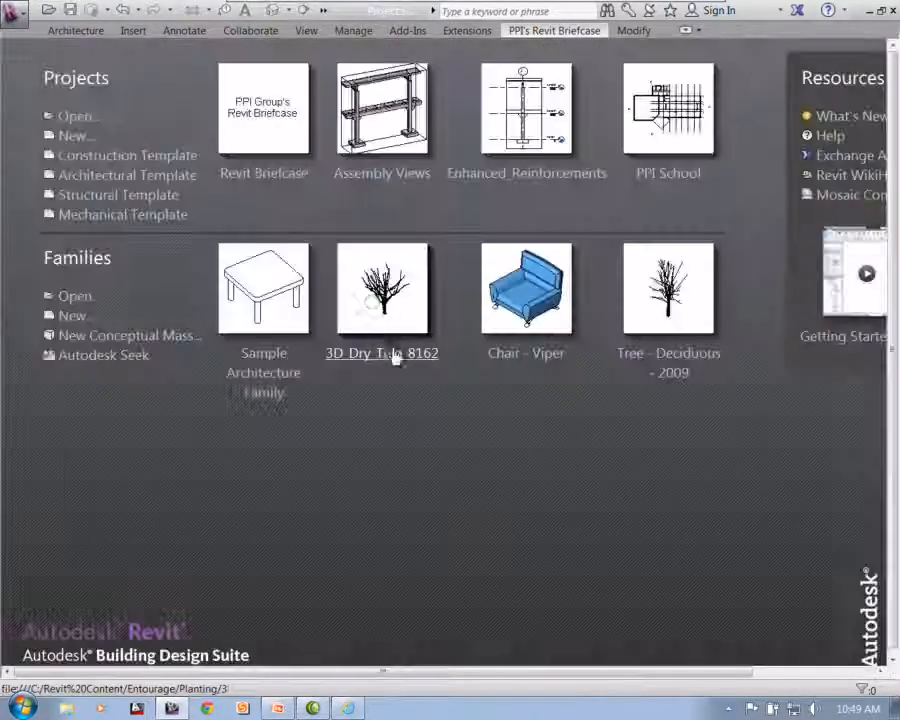
Open the Revit Briefcase project from the recent projects and display its Material Legend drafting view
left_click(262, 148)
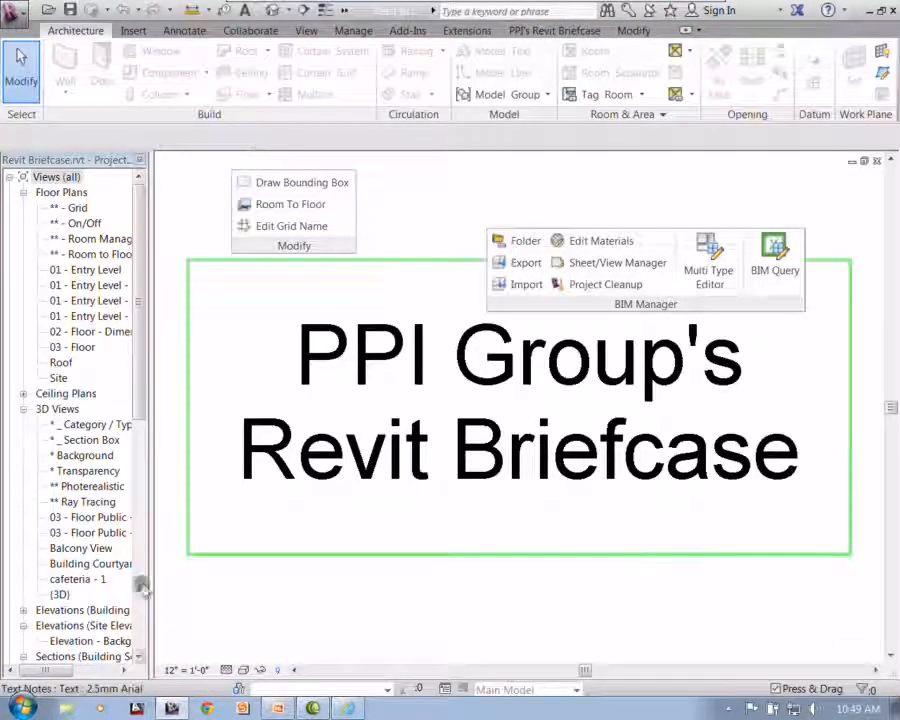
left_click(145, 590)
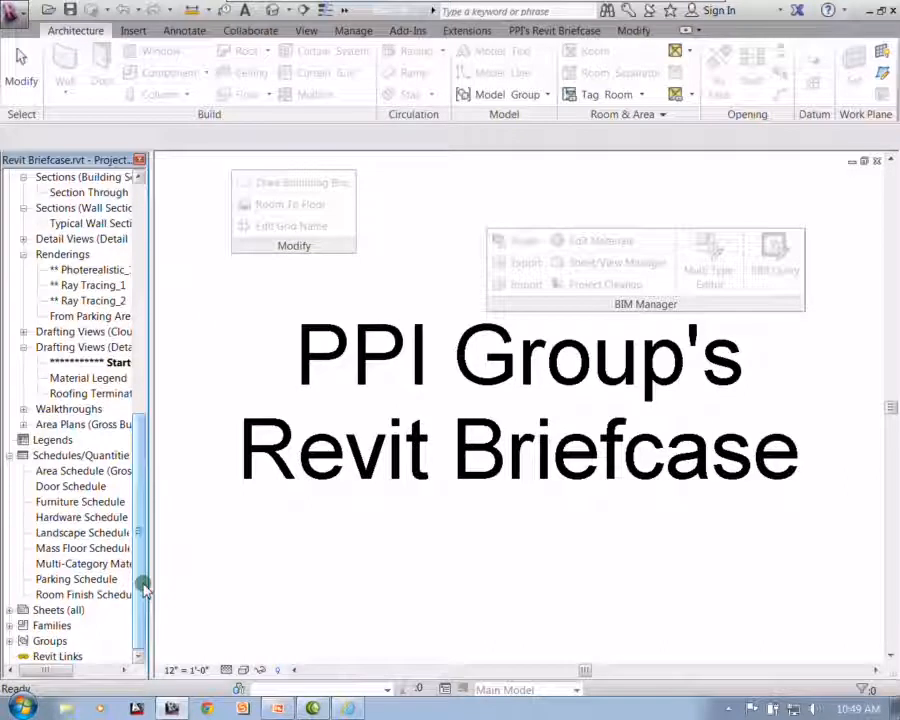
double_click(88, 378)
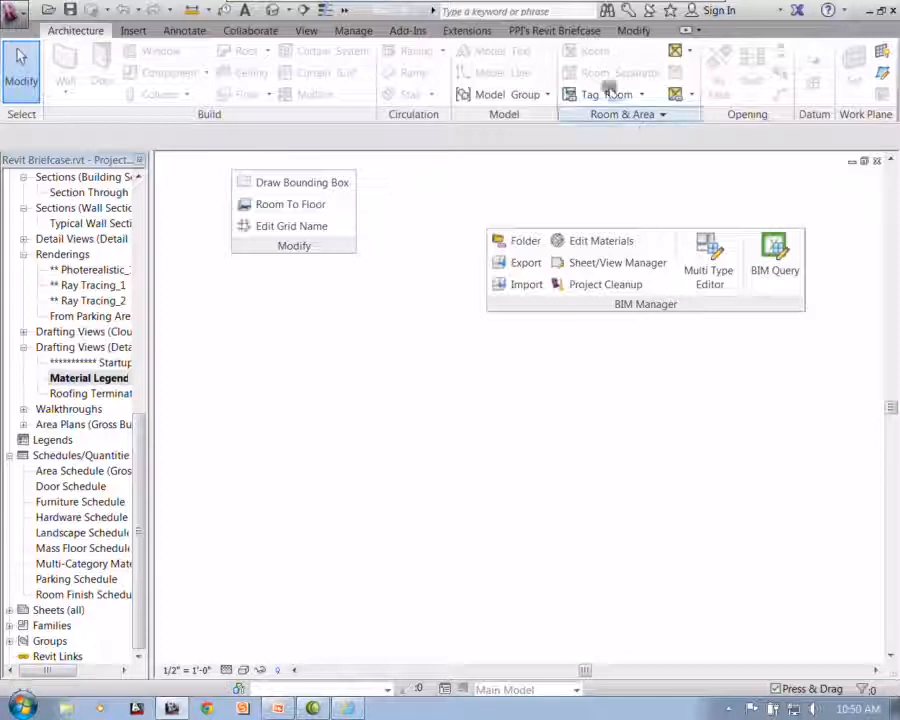
Create a Material Legend for the 01 - Entry Level view, keeping all listed patterns and the default text styles
left_click(558, 31)
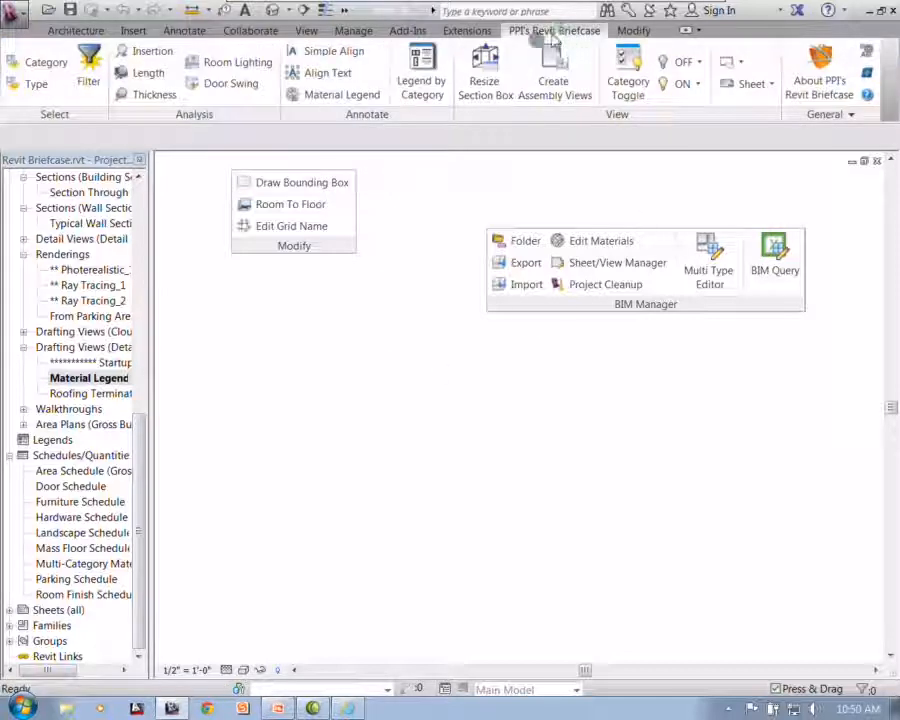
left_click(318, 98)
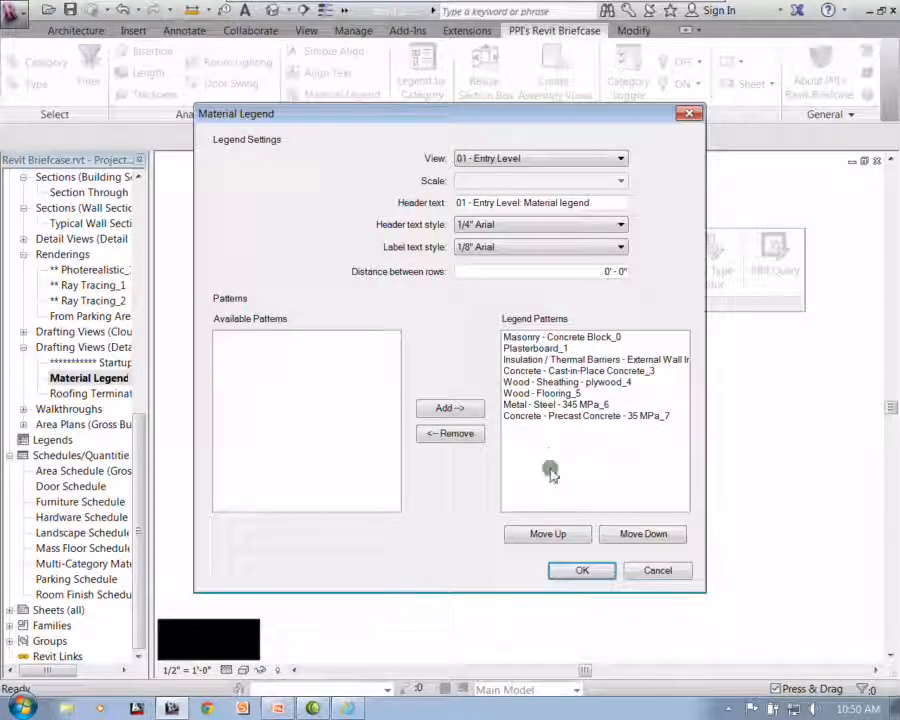
left_click(581, 568)
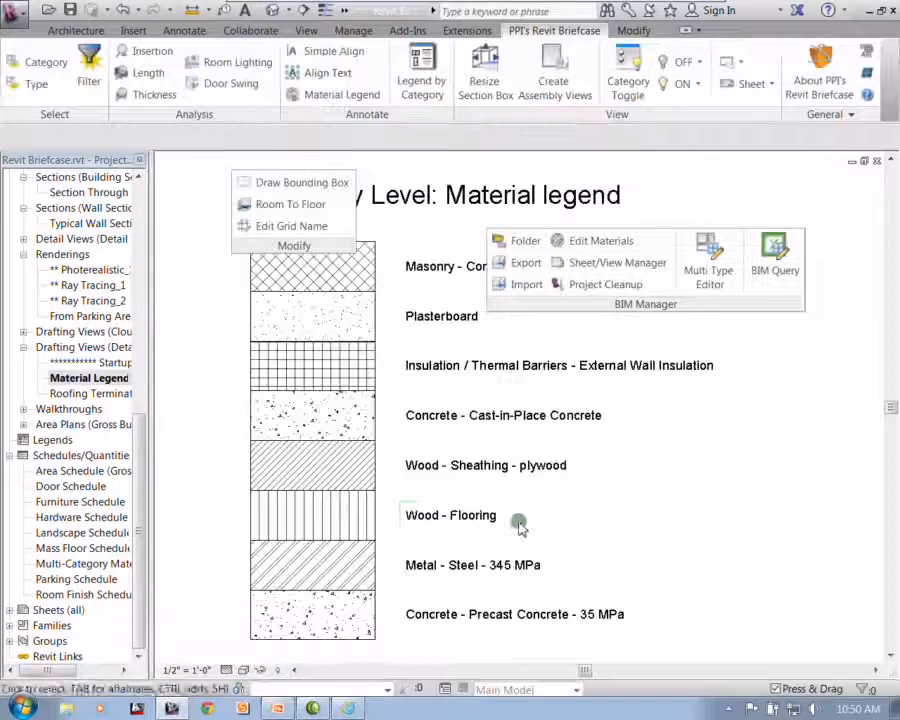
middle_click_drag(414, 280, 340, 282)
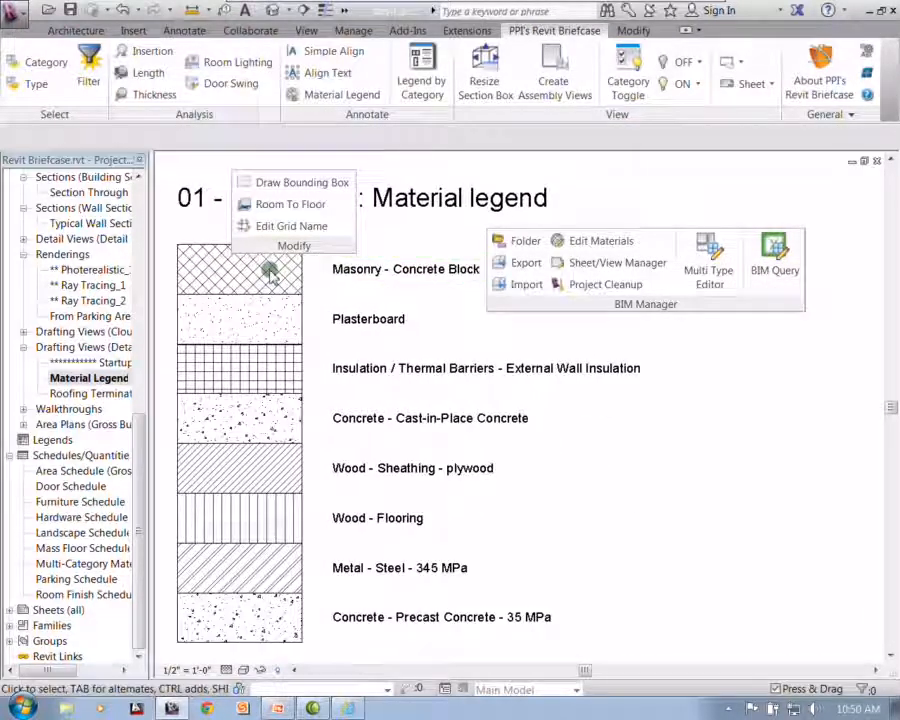
Show the properties of the external wall insulation label and move the floating Modify panel away from the first legend swatch
left_click(352, 282)
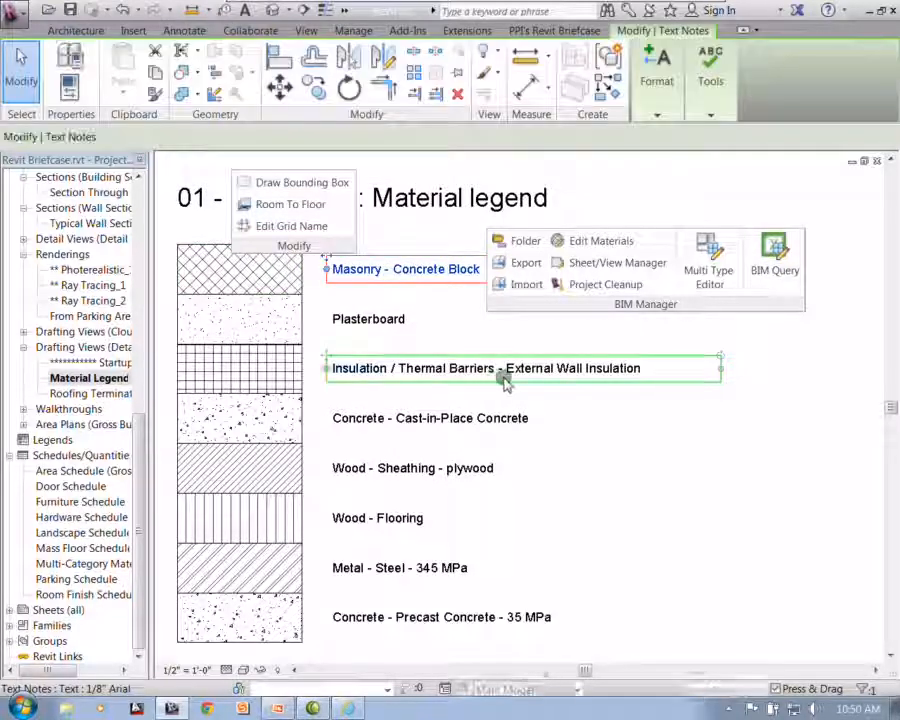
left_click(500, 376)
right_click(502, 376)
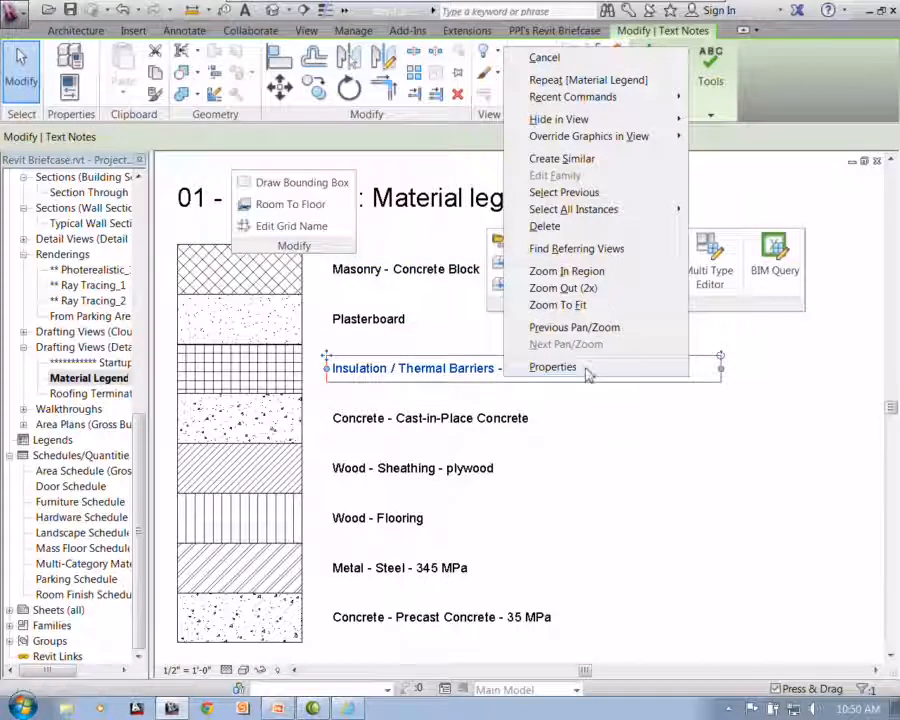
left_click(527, 367)
mouse_move(288, 248)
left_mouse_down()
mouse_move(508, 257)
mouse_move(495, 250)
left_mouse_up()
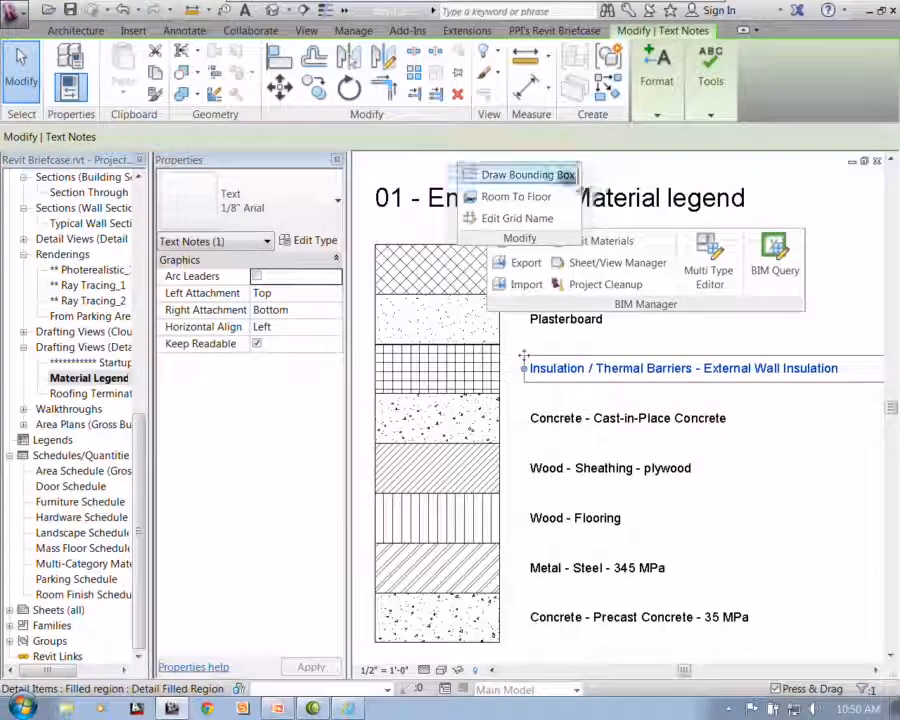
Inspect the properties of the masonry swatch's filled region and of the legend's header text
left_click(434, 276)
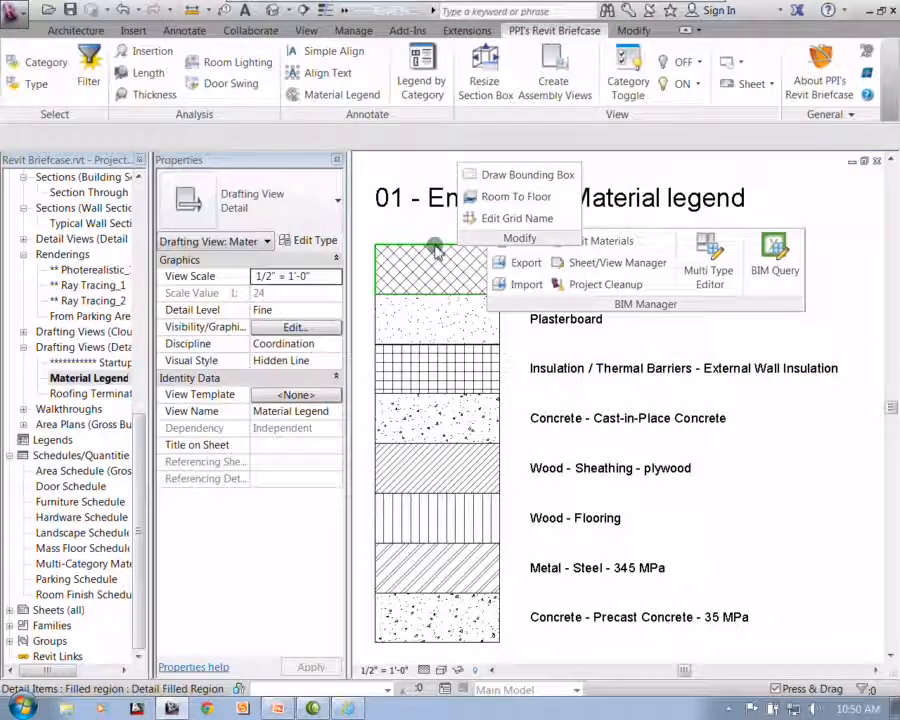
left_click(435, 250)
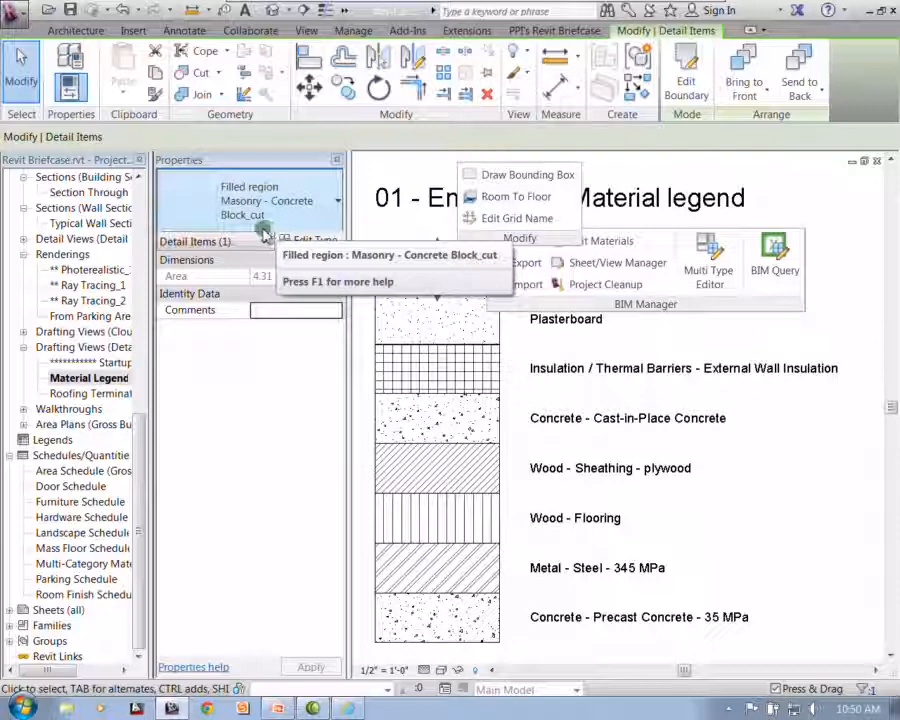
left_click(399, 229)
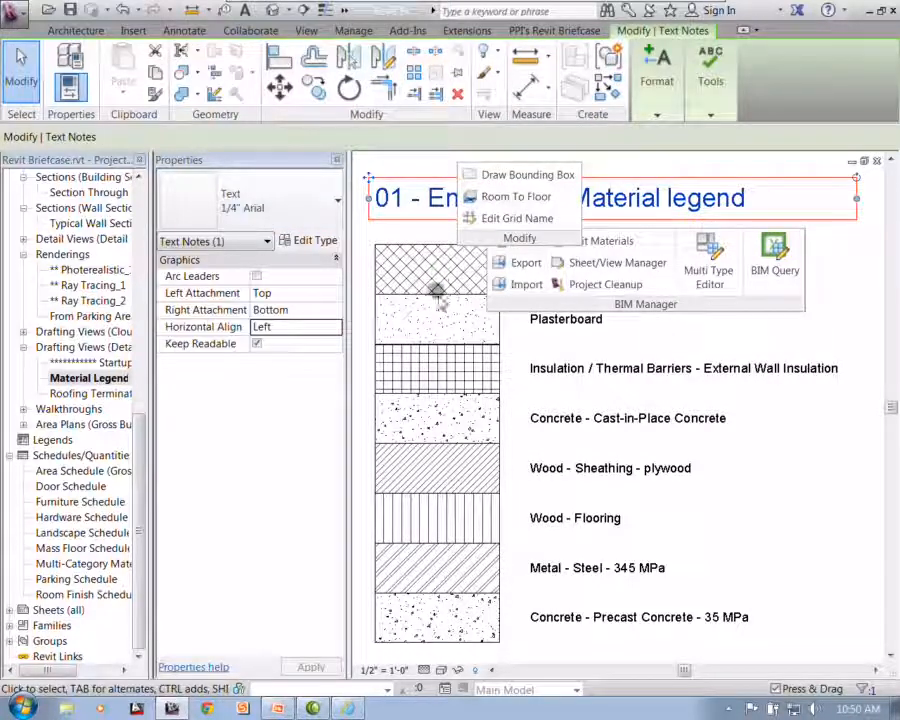
Select the whole material legend, including its header, swatches and labels
middle_click_drag(517, 382, 494, 467)
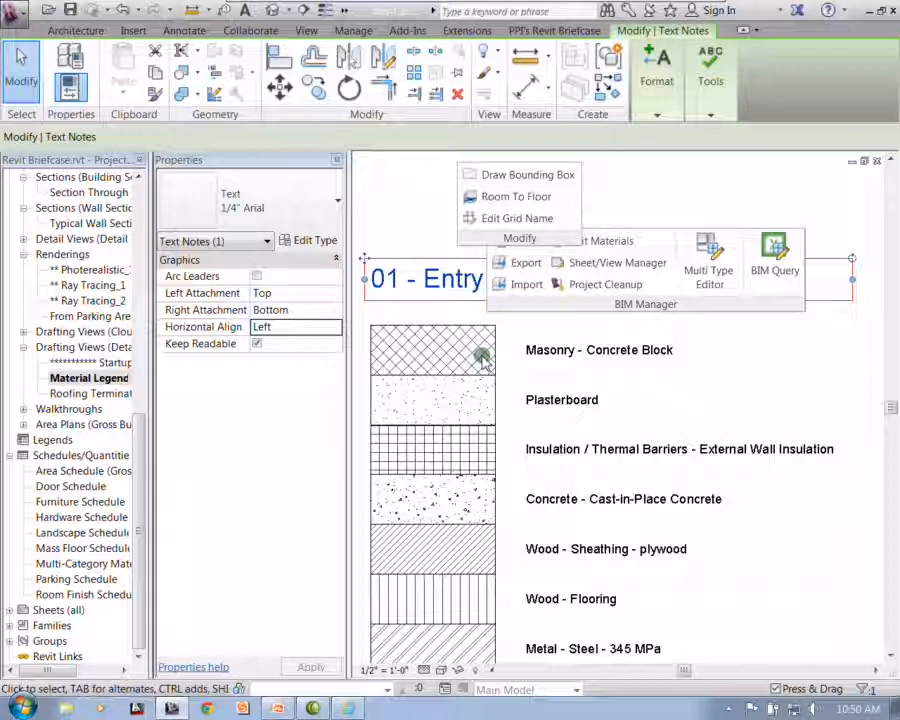
scroll(505, 362, "down", 3)
middle_click_drag(512, 364, 496, 412)
left_click_drag(402, 338, 706, 625)
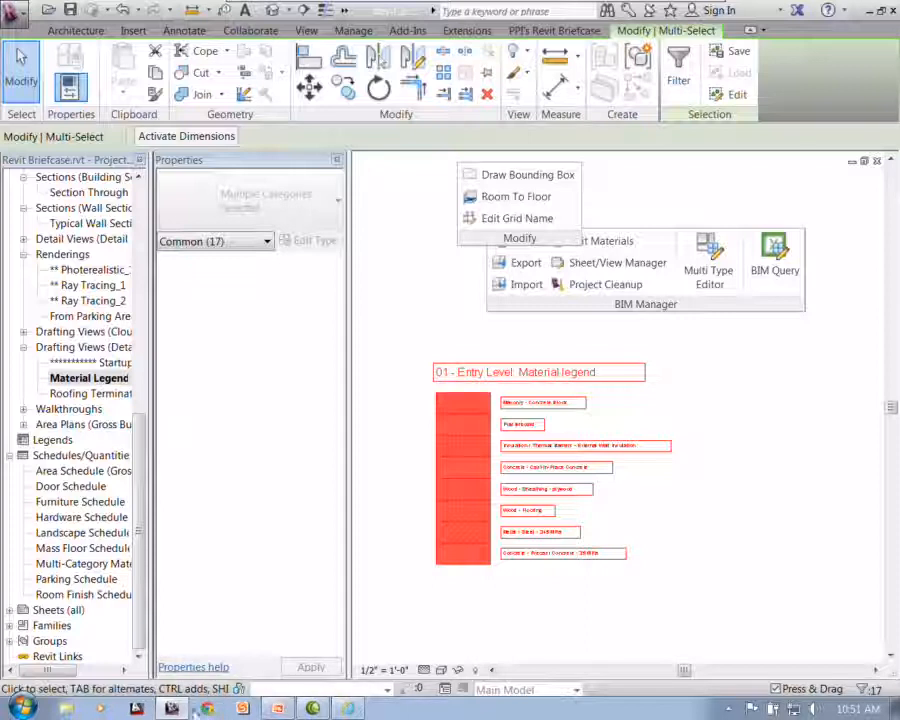
Switch to the PowerPoint presentation and place the text cursor before "For Revit Briefcase Tool" on the closing slide
mouse_move(162, 708)
left_click(277, 709)
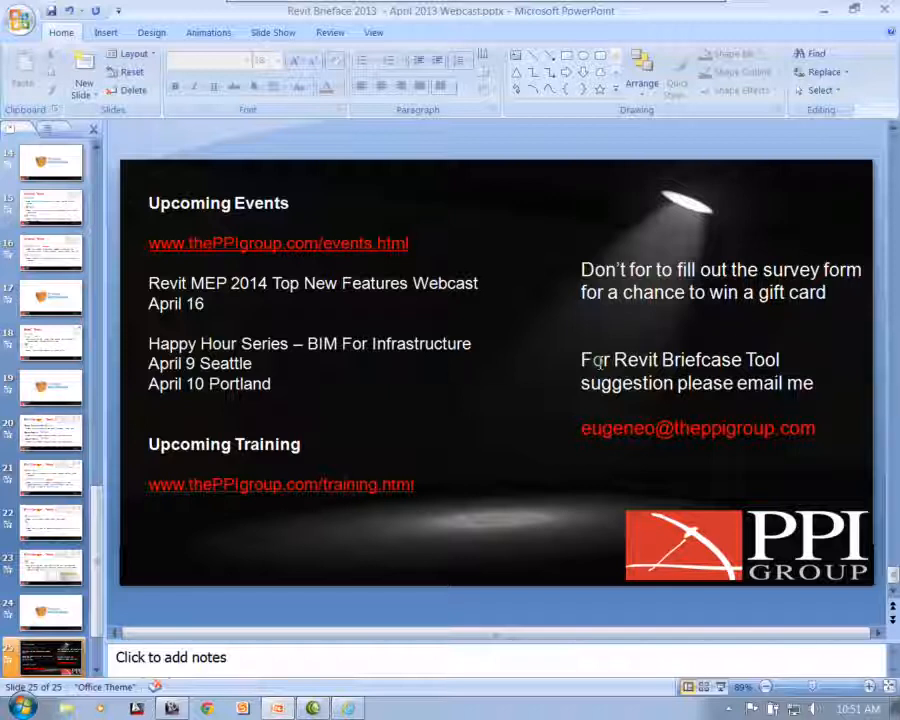
left_click(584, 362)
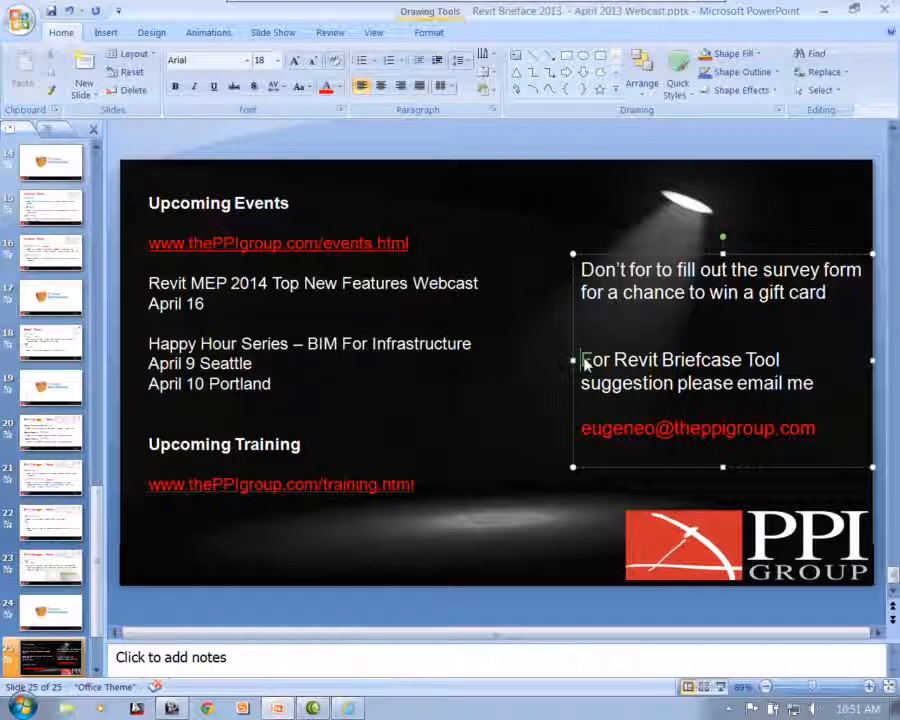